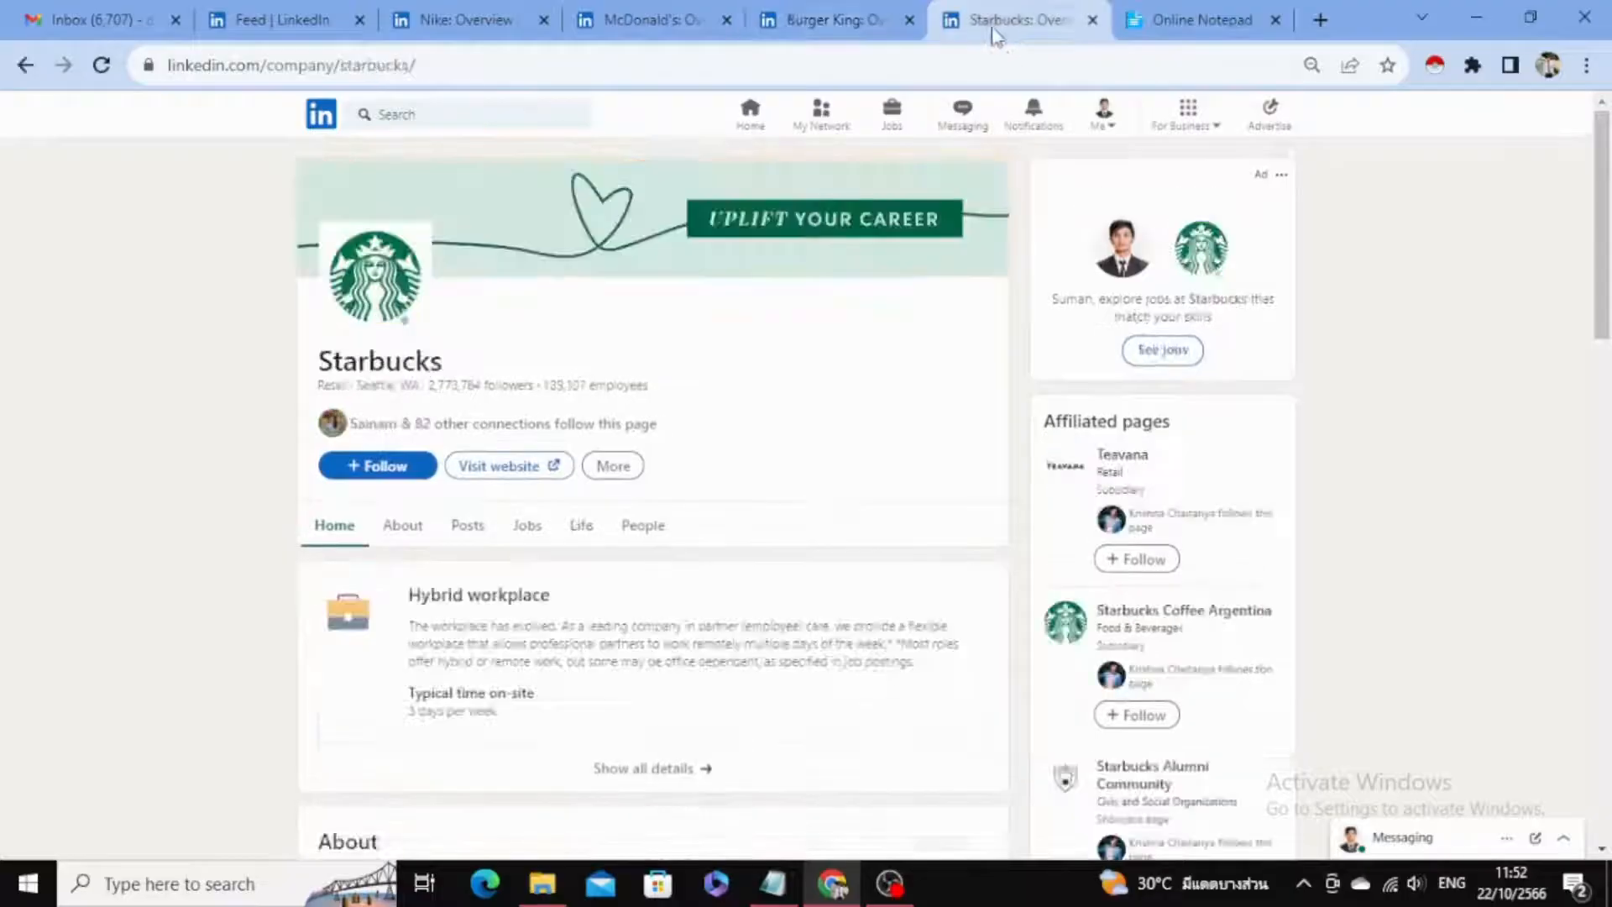
Examine the About overview of the Starbucks company page.
scroll(798, 224, "down", 2)
scroll(785, 270, "up", 1)
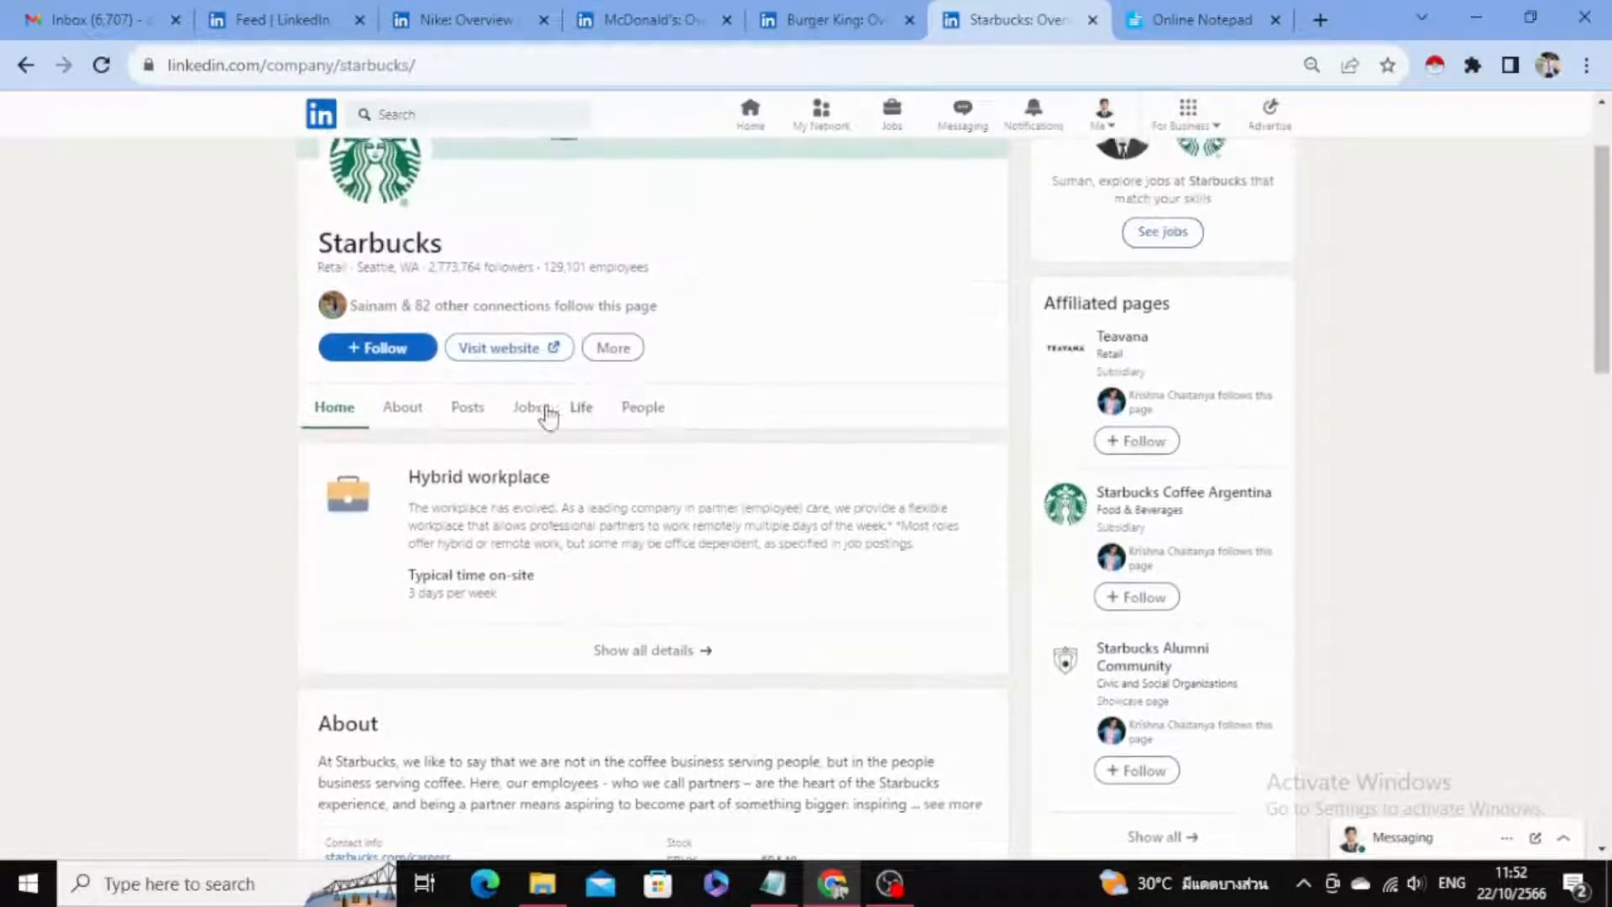
left_click(412, 415)
scroll(583, 428, "down", 3)
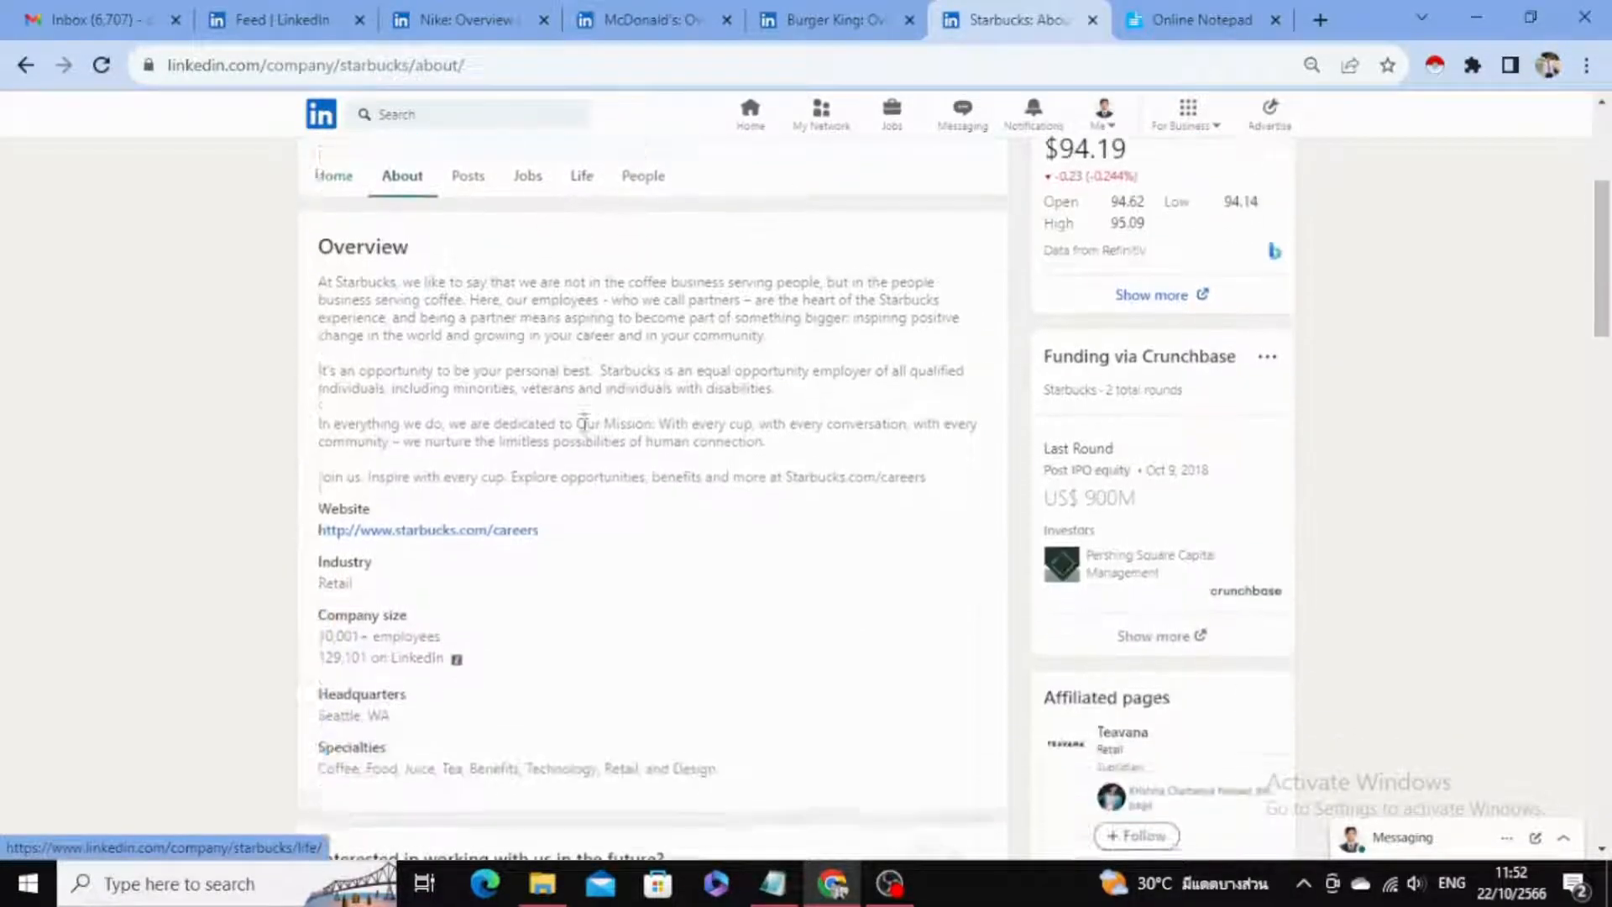
scroll(585, 423, "up", 1)
scroll(514, 450, "down", 4)
scroll(521, 467, "up", 6)
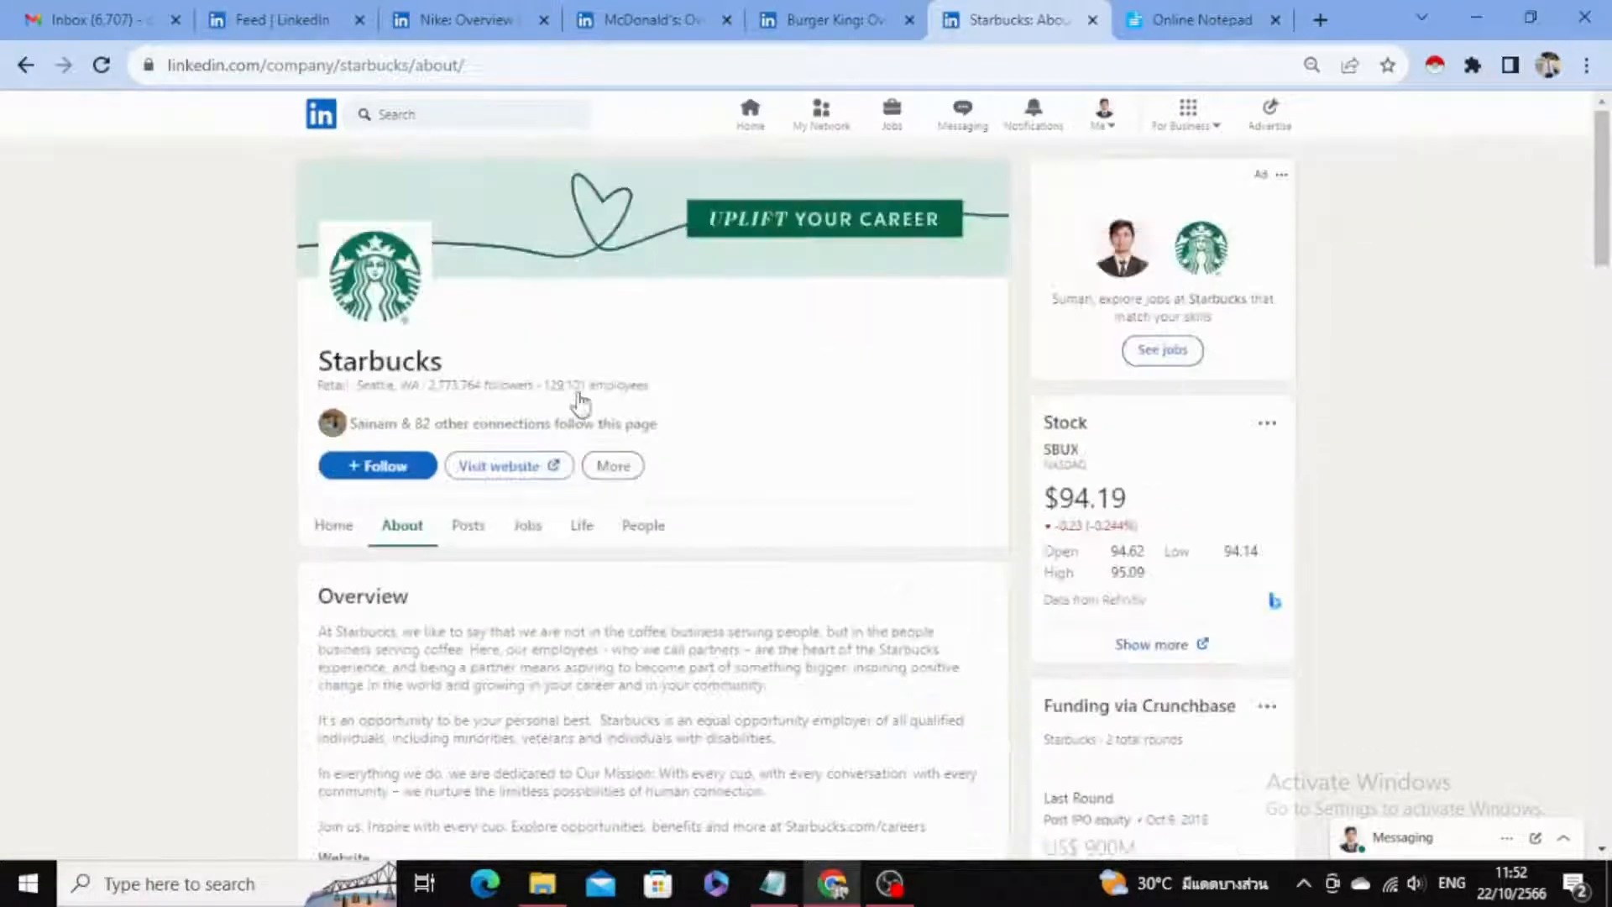
Look over the McDonald's, Burger King and Nike company pages as examples of LinkedIn business pages.
left_click(604, 11)
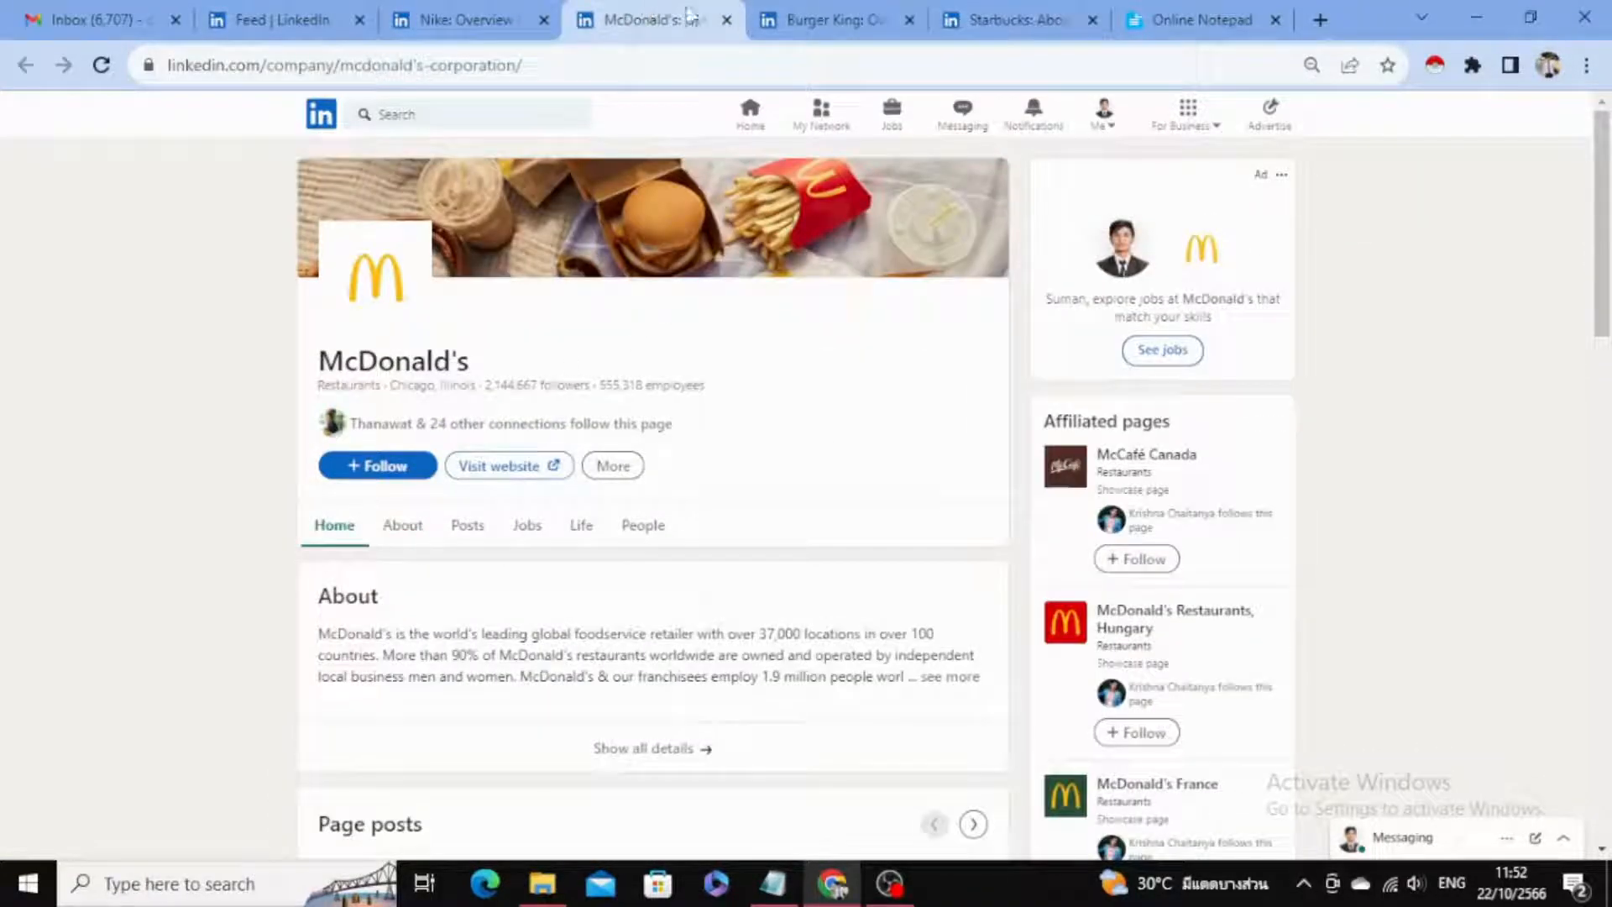
left_click(823, 15)
left_click(475, 20)
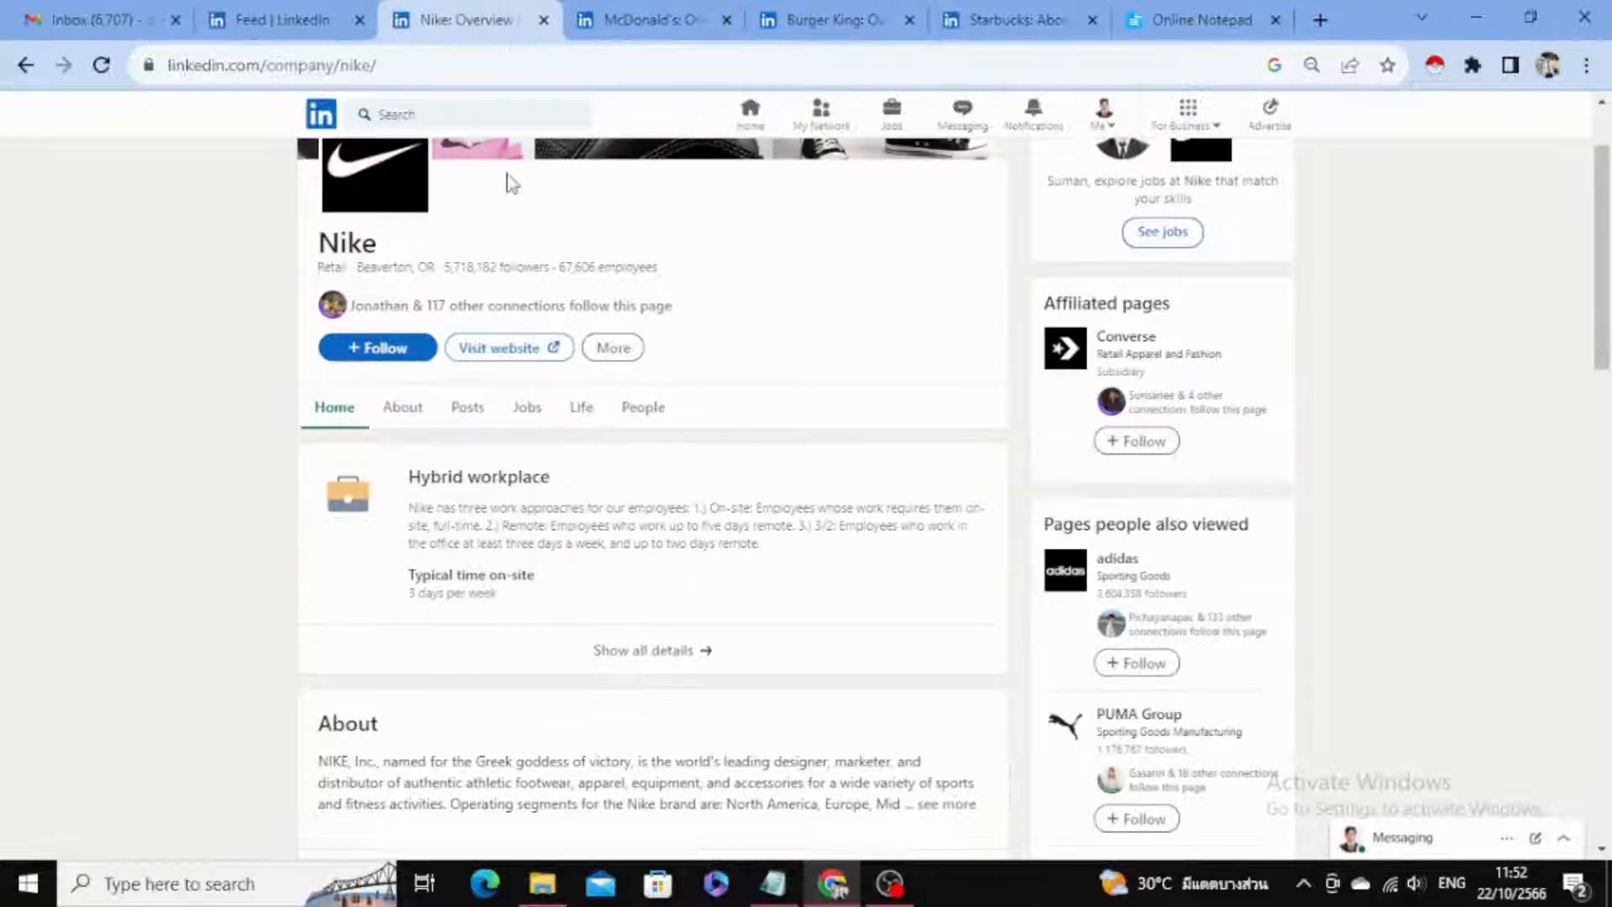
scroll(522, 359, "up", 2)
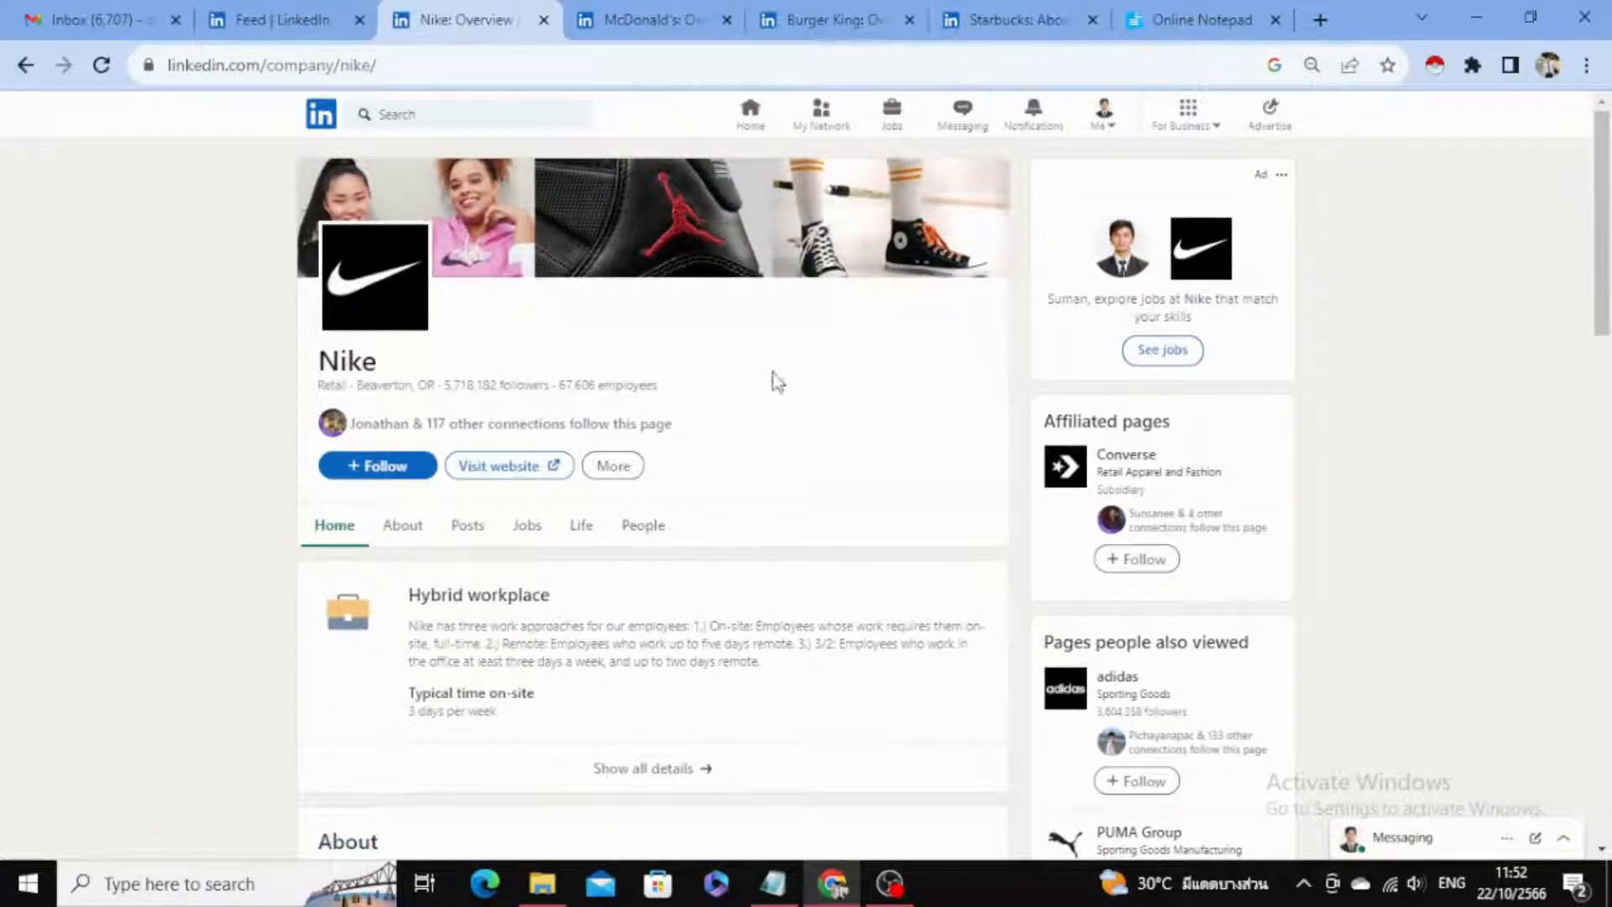
scroll(776, 382, "down", 3)
scroll(828, 360, "up", 3)
Examine the McDonald's company page, visit its linked website and close that site again.
left_click(703, 20)
scroll(895, 205, "down", 3)
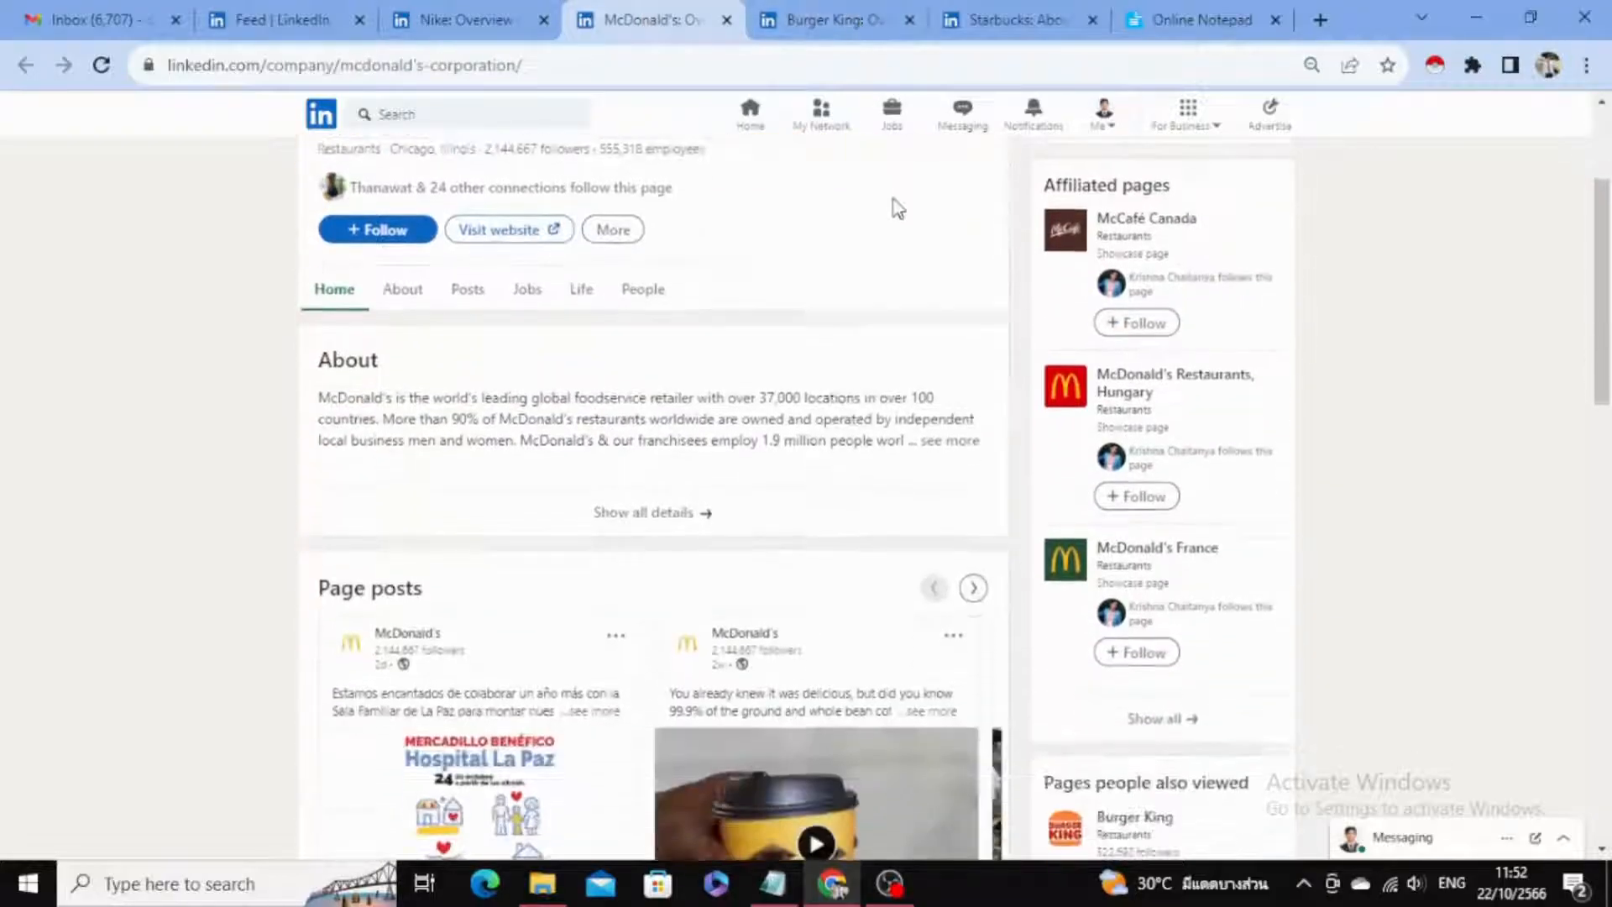
left_click(510, 239)
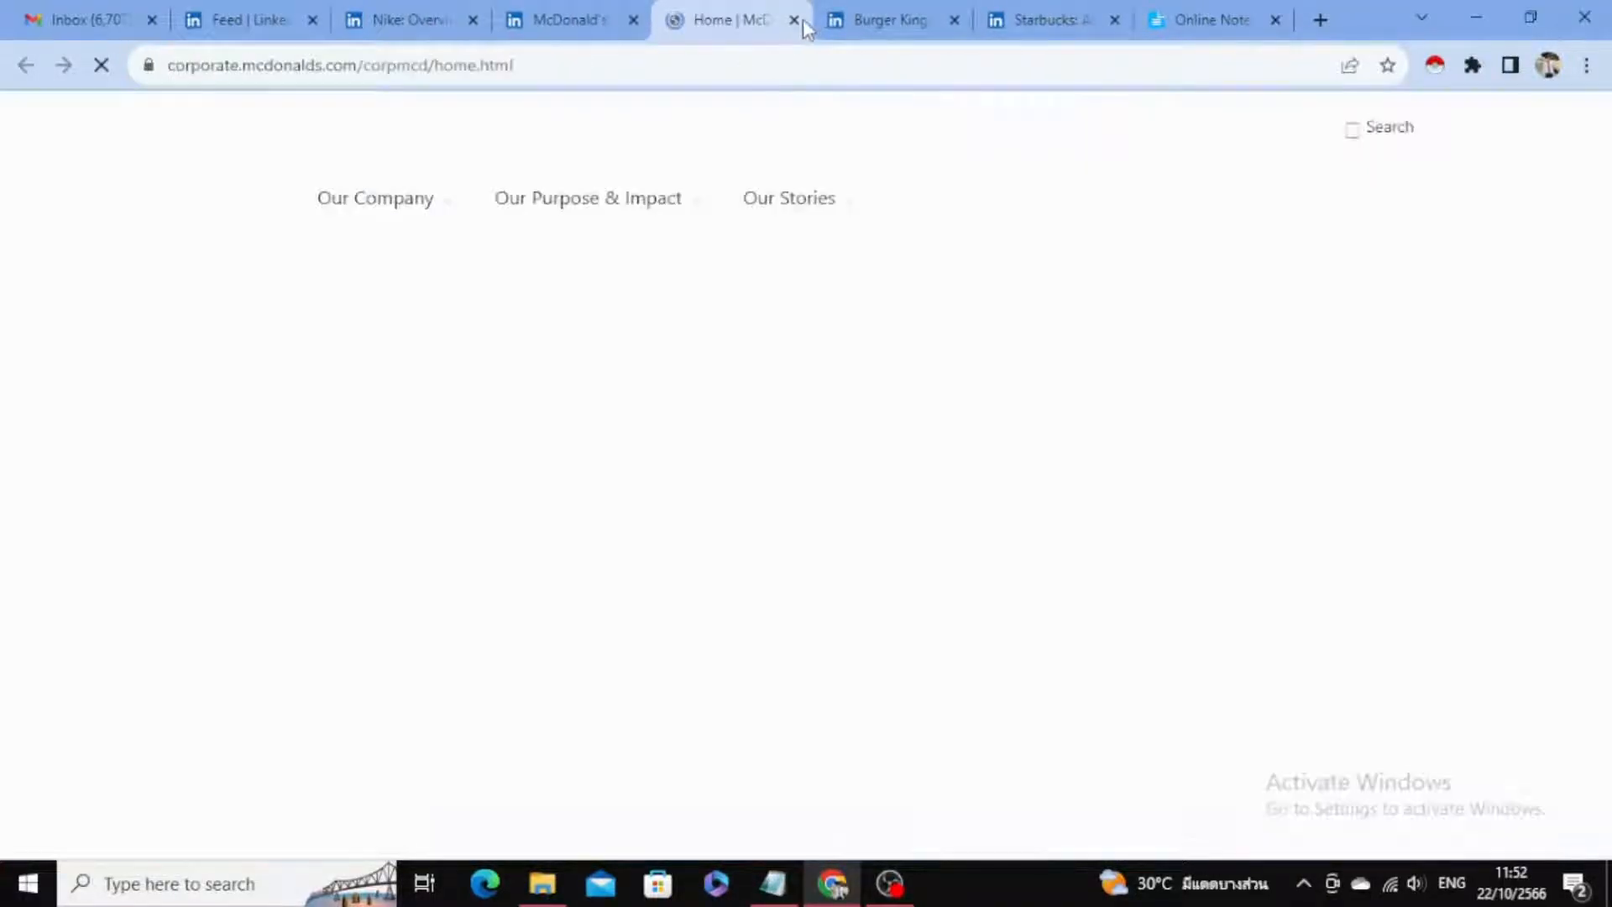
left_click(805, 18)
scroll(586, 317, "up", 3)
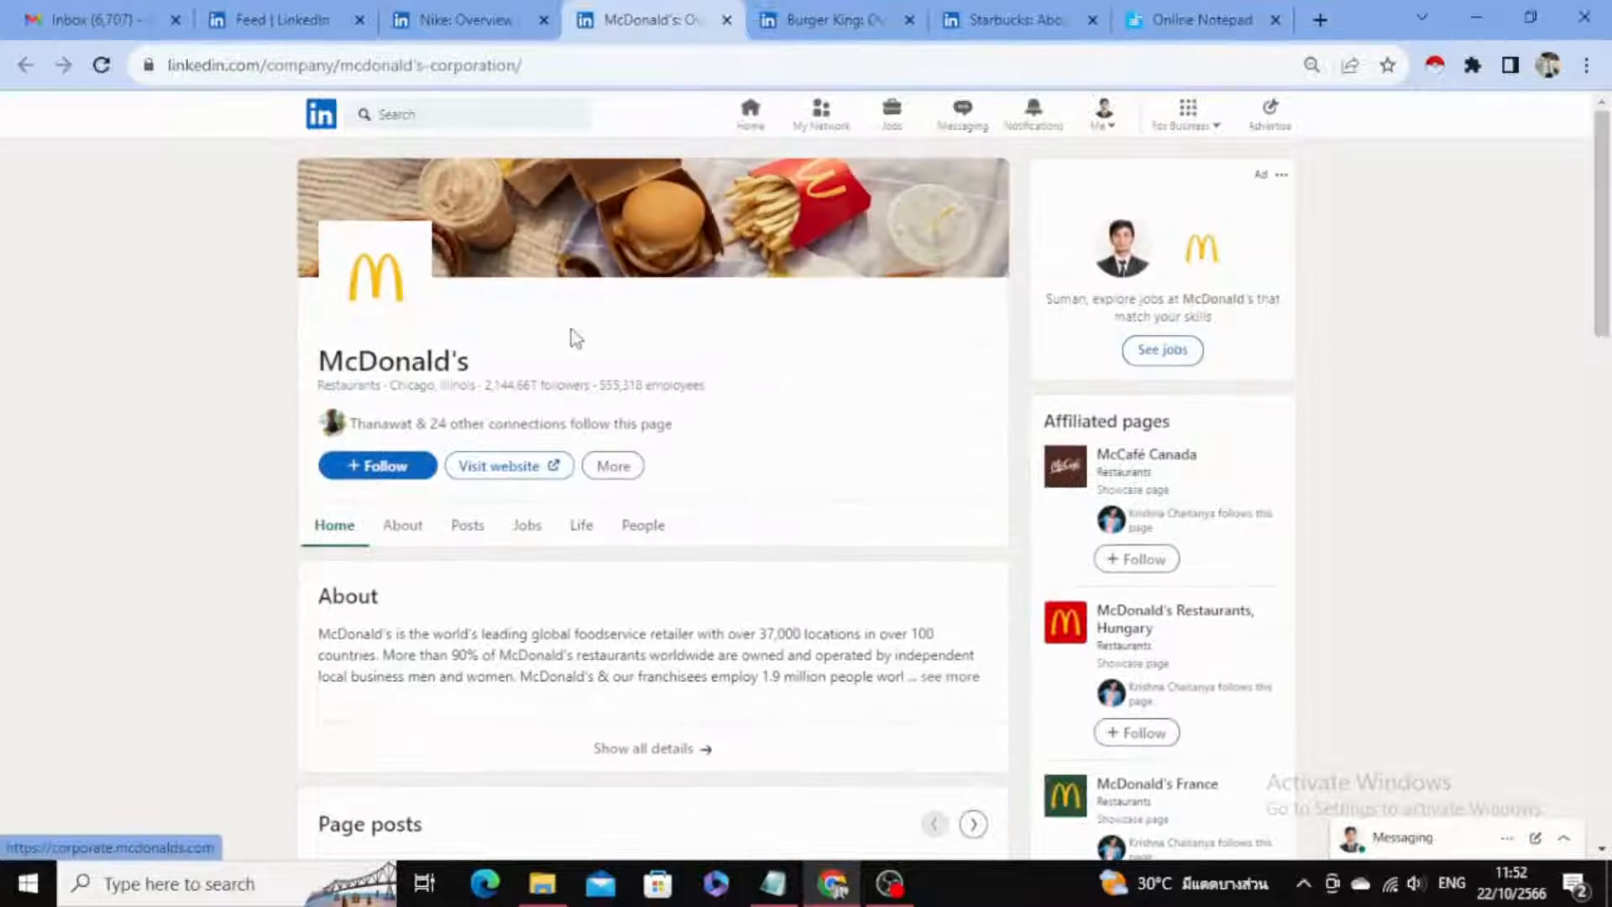
Compare the headers and layout of the Starbucks, Burger King, McDonald's and Nike company pages.
left_click(995, 20)
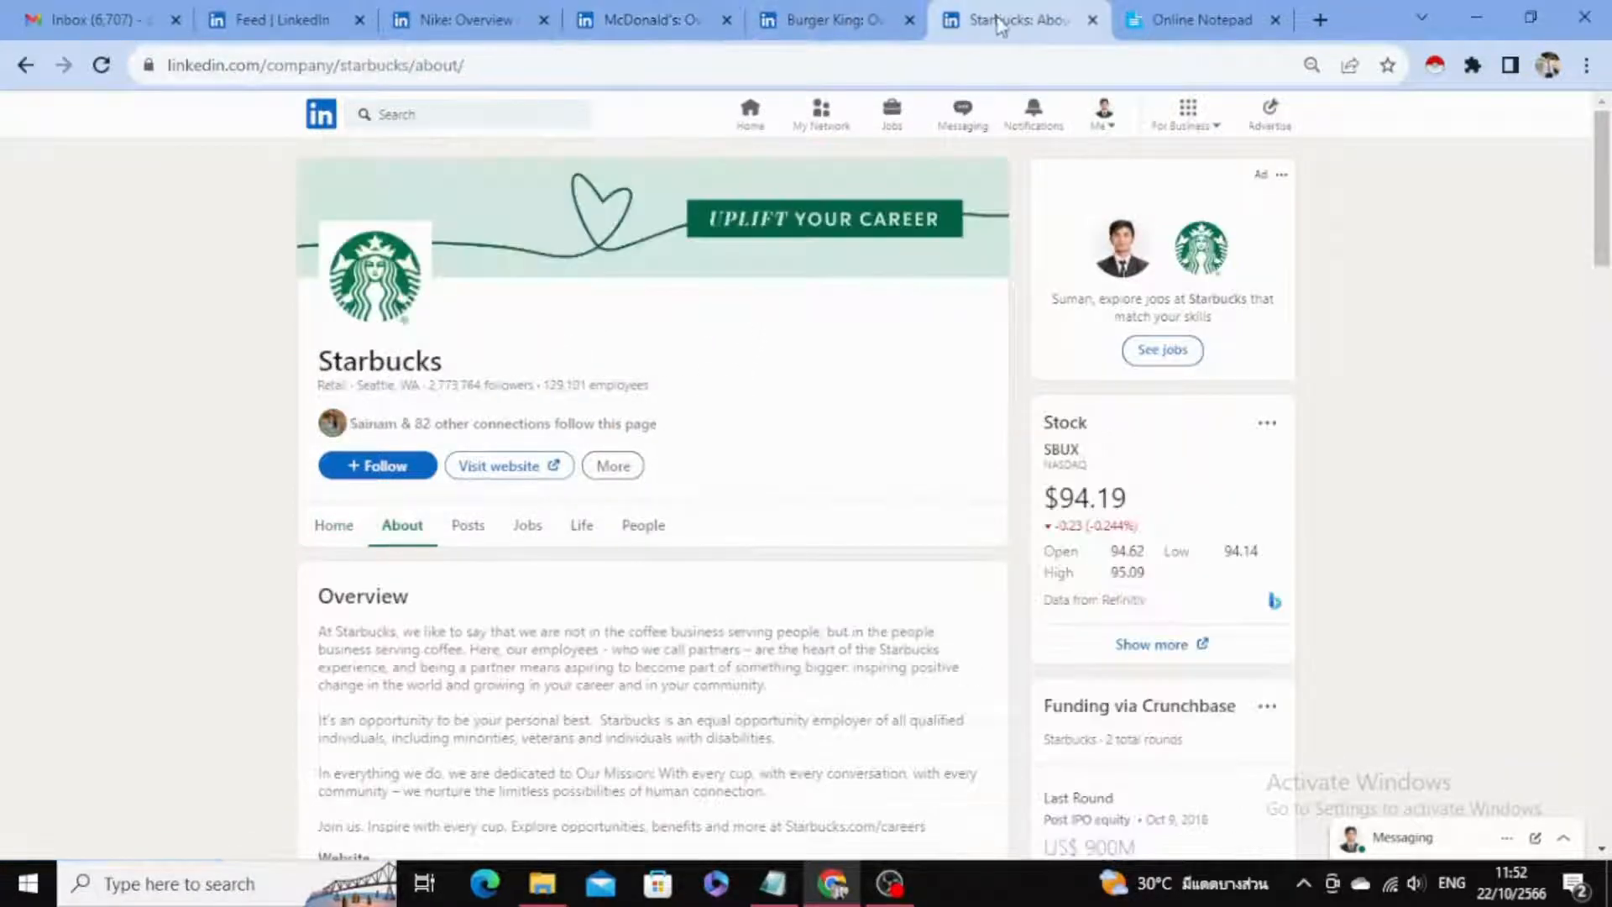
key("ctrl+shift+Tab")
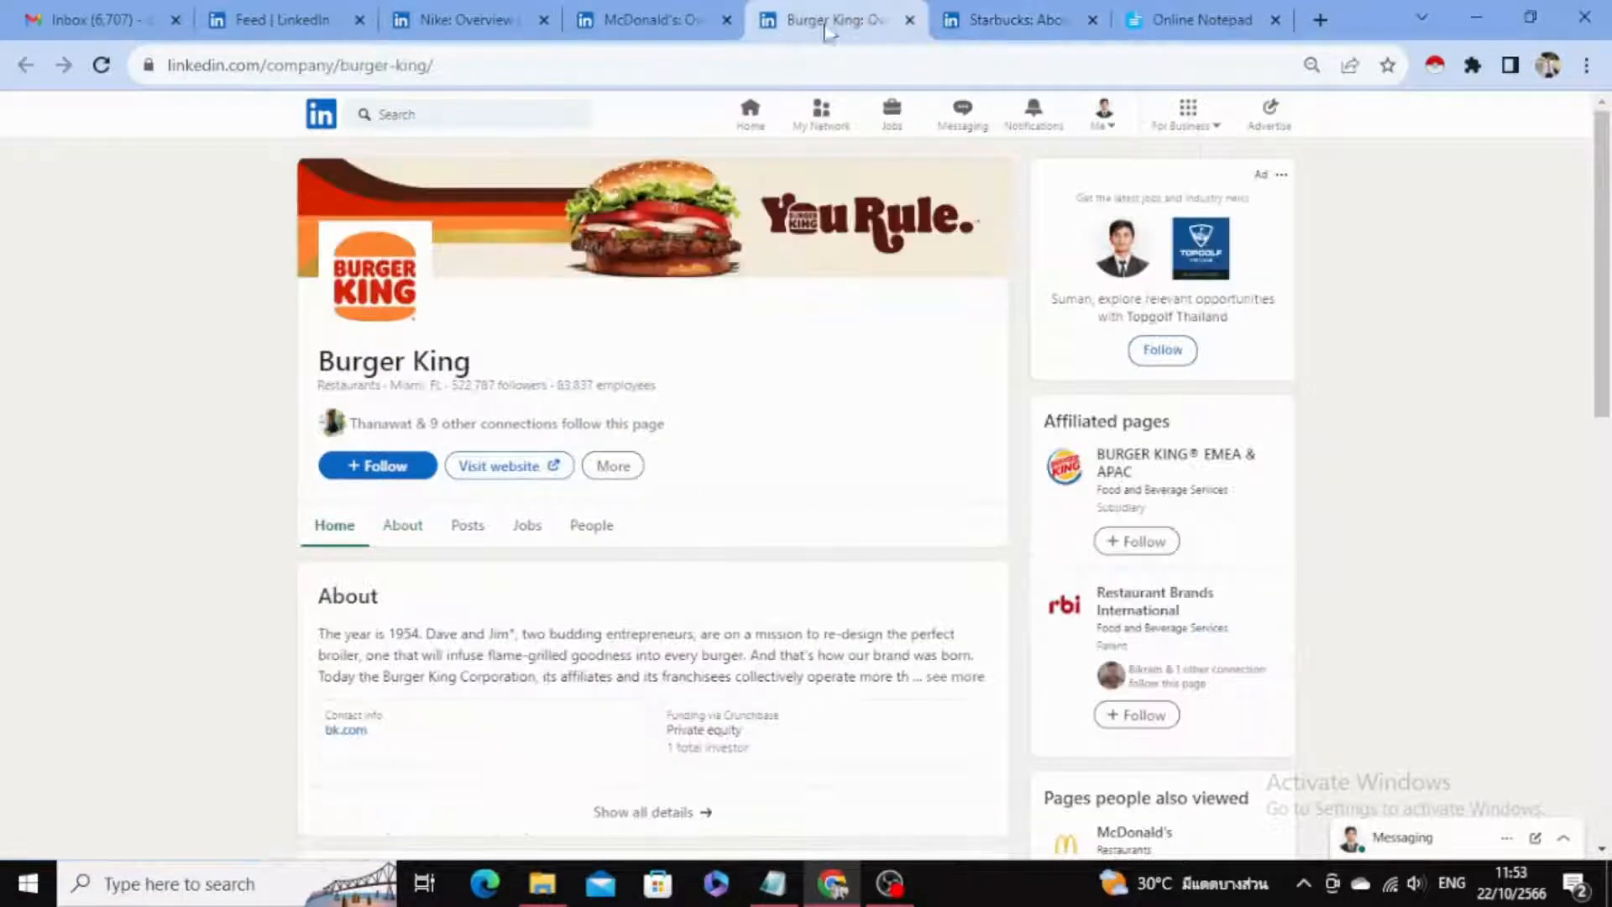
left_click(631, 17)
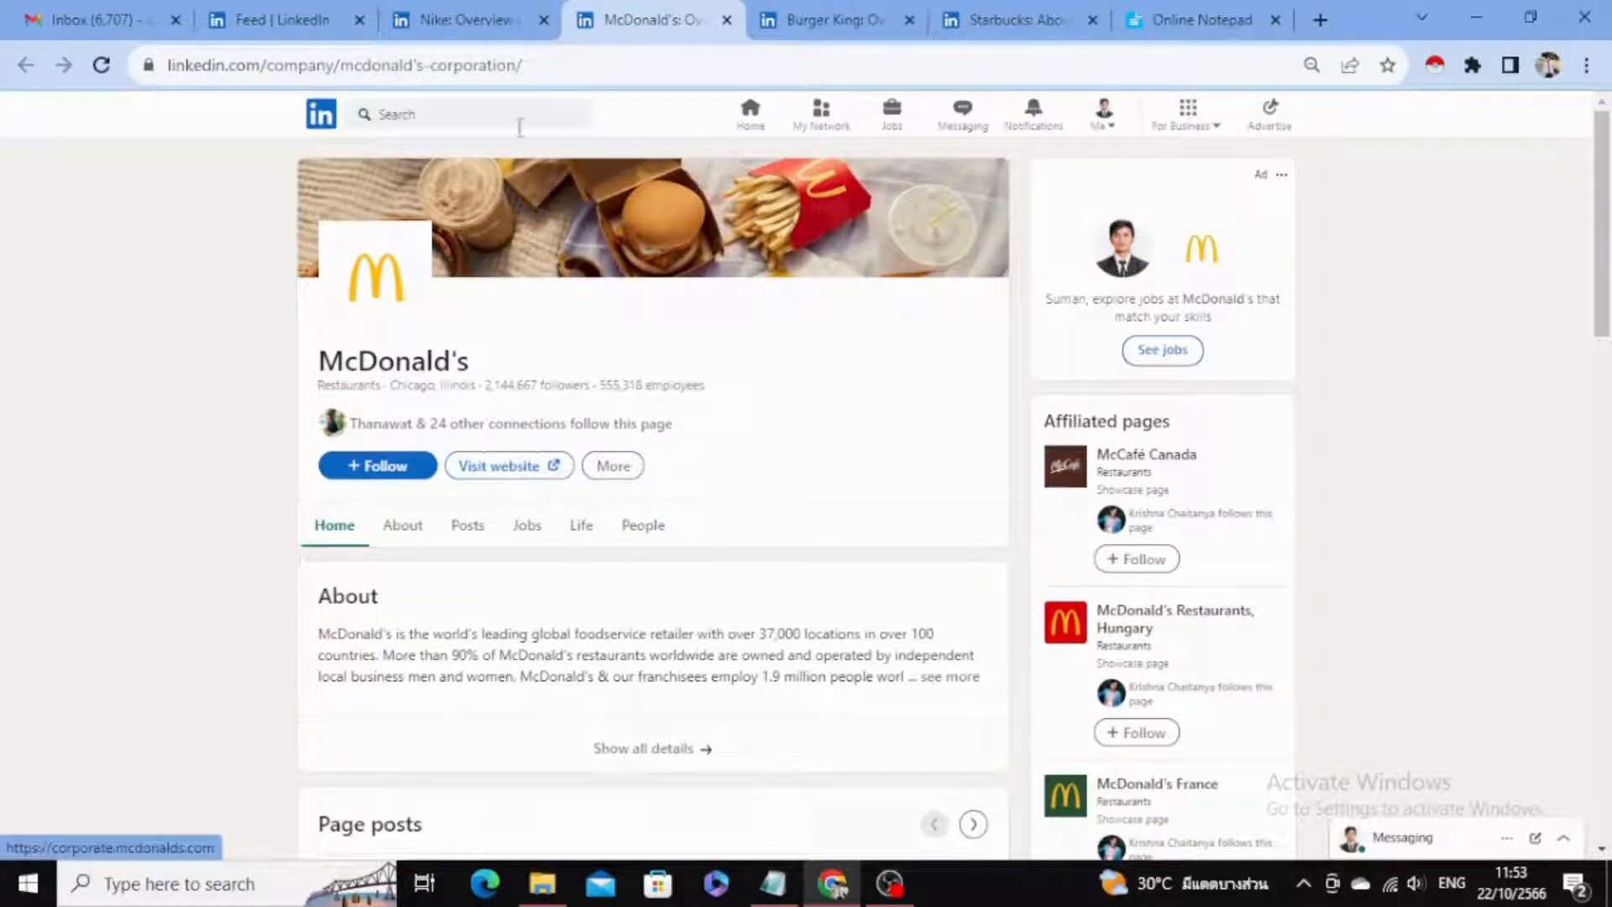
left_click(459, 19)
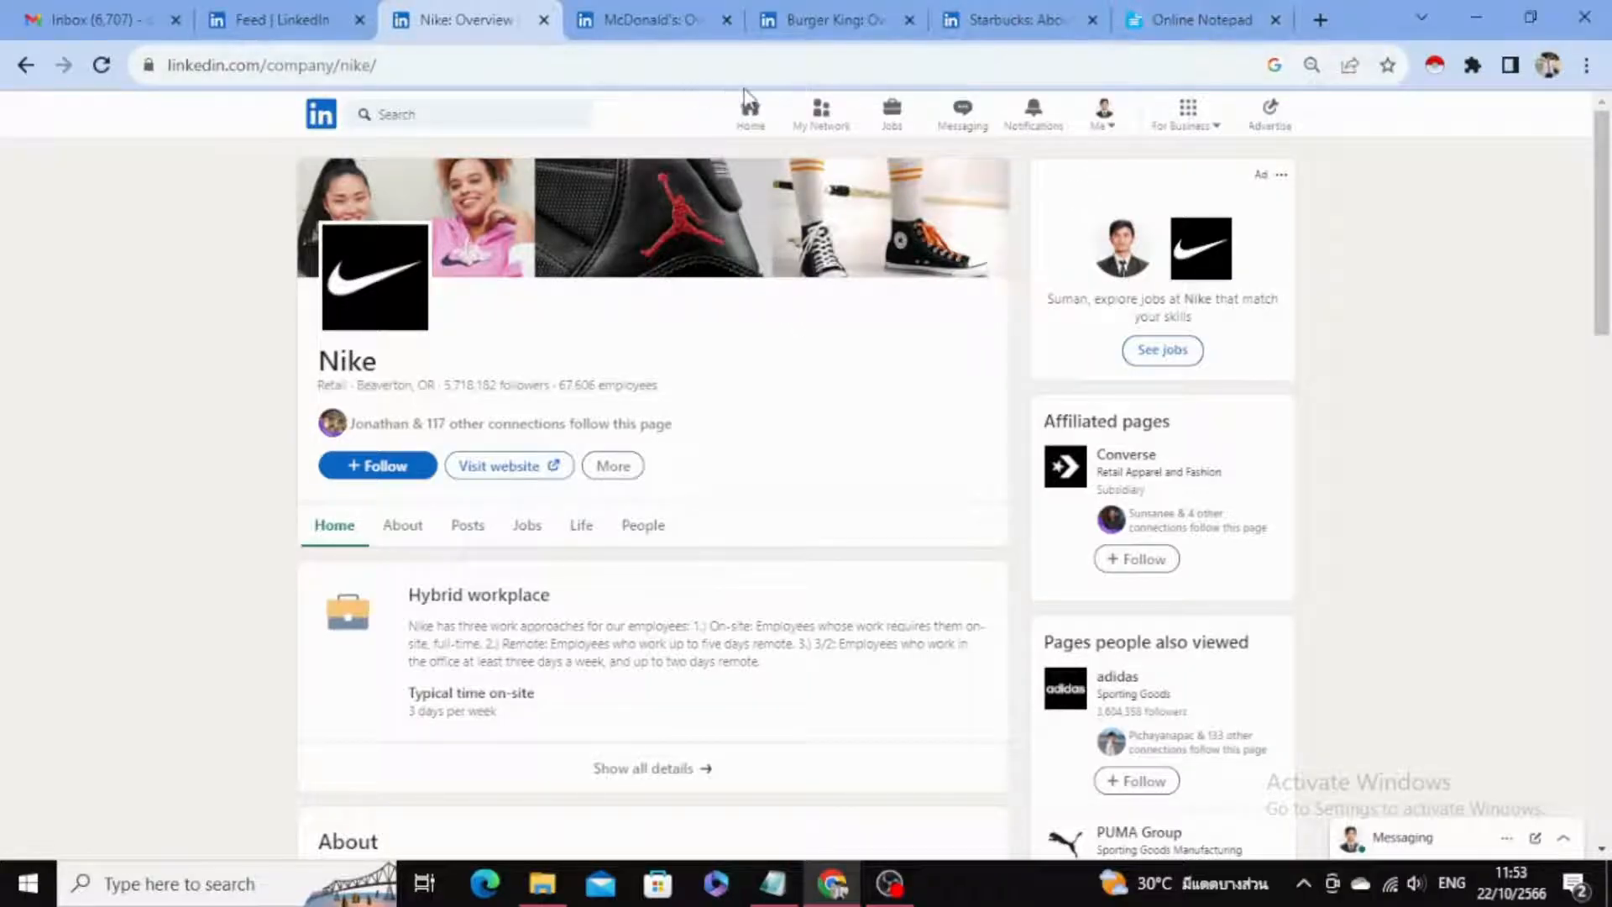
left_click(645, 19)
left_click(827, 19)
left_click(966, 21)
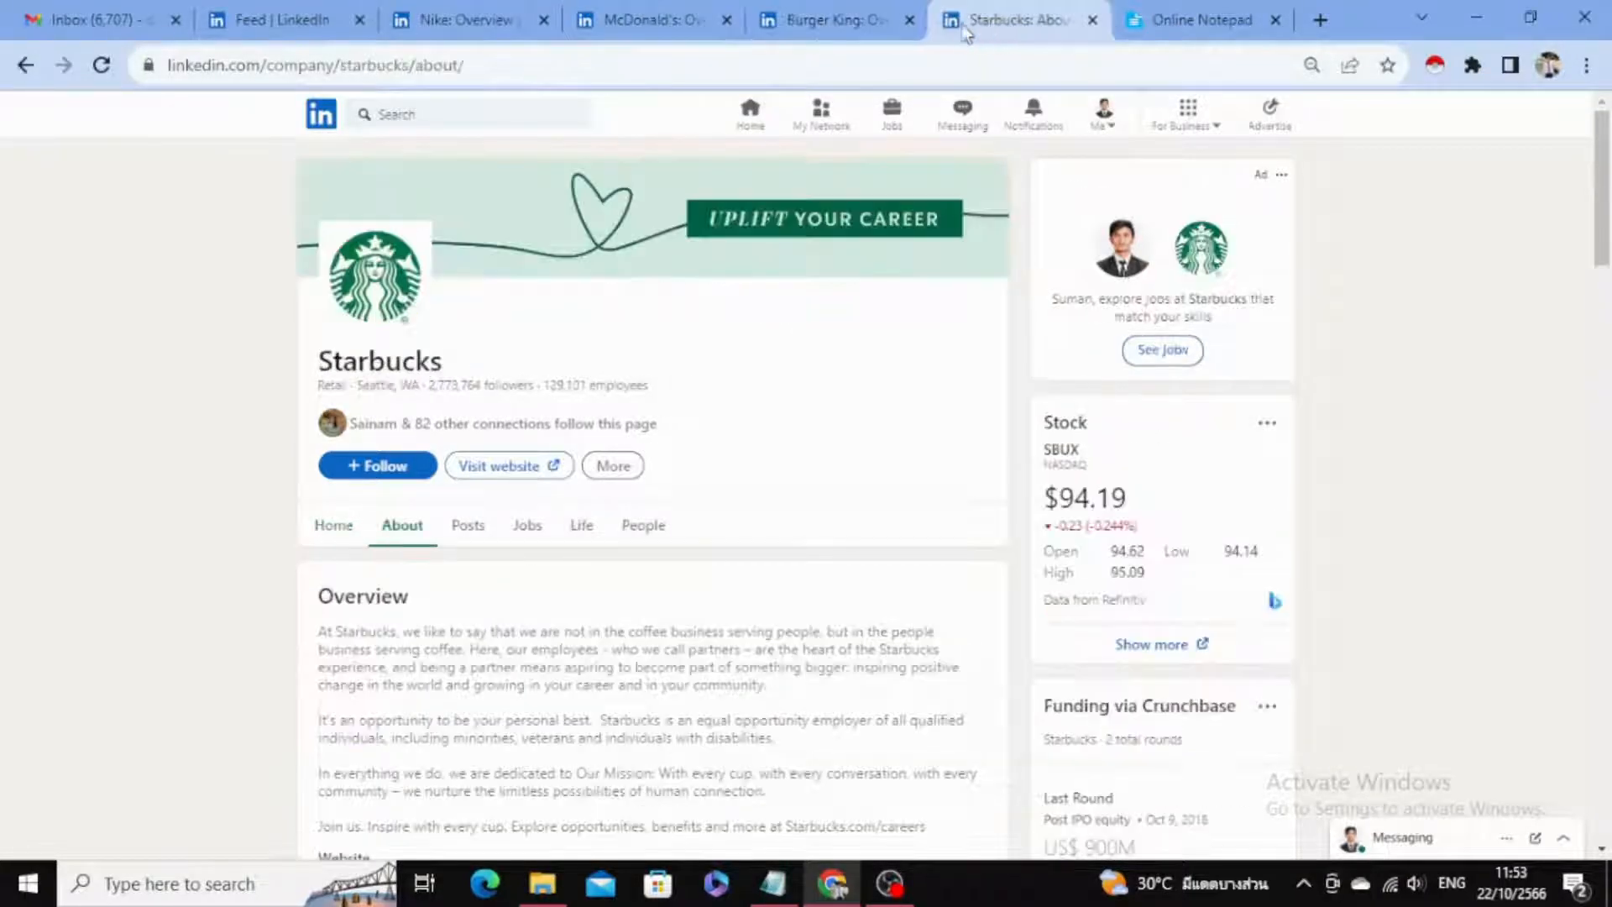
Review the information required to create a LinkedIn business page in the online notepad.
left_click(1167, 25)
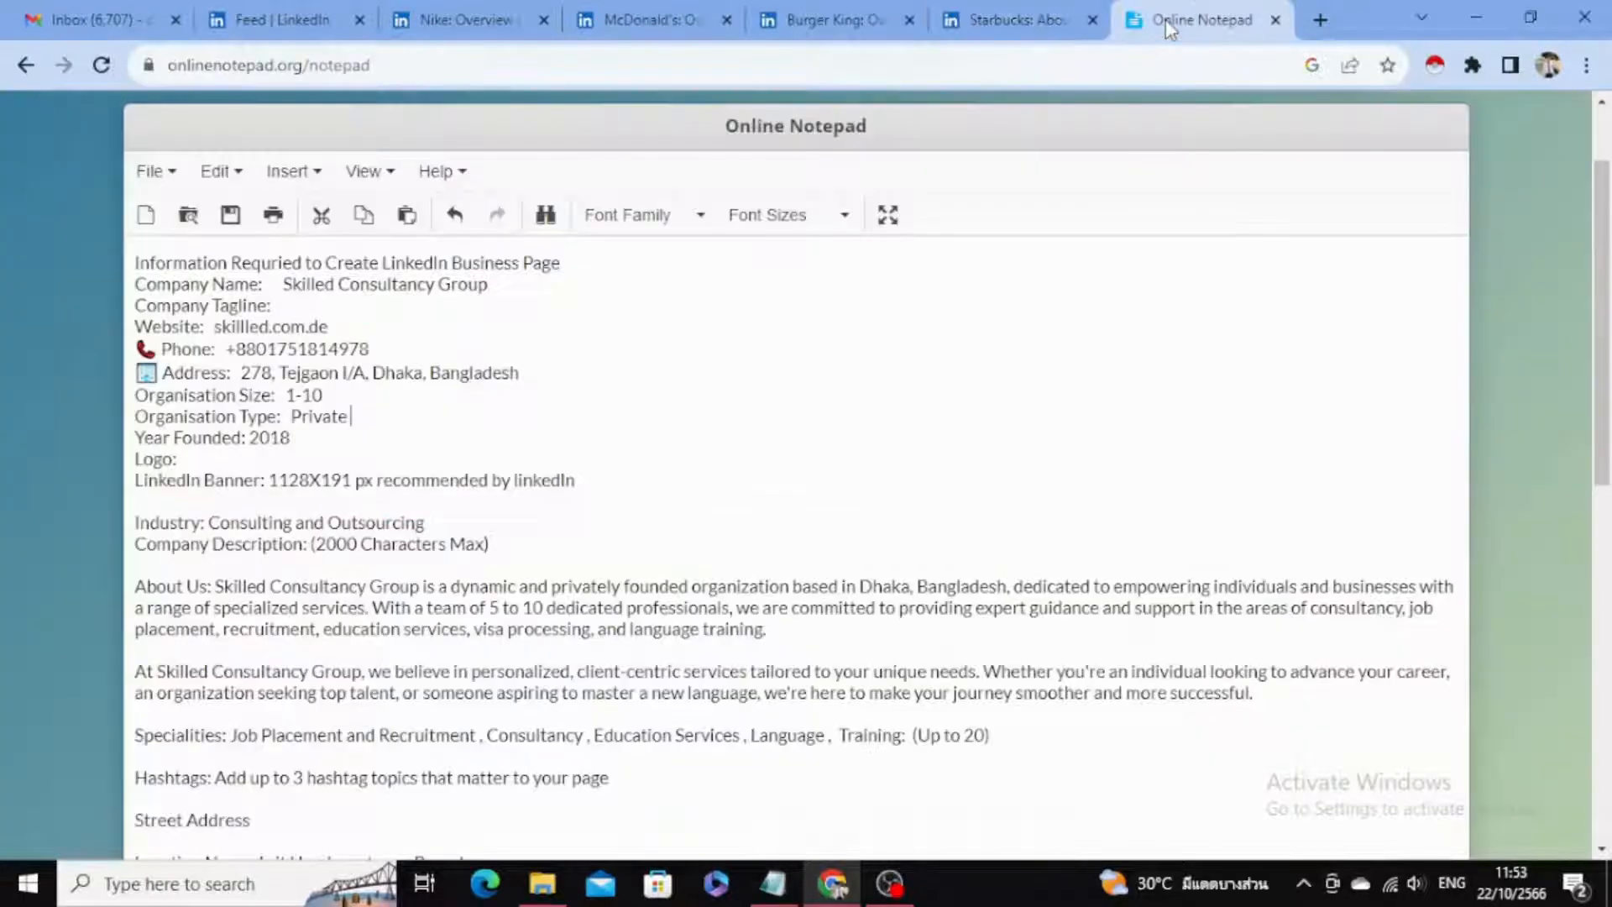
left_click(450, 403)
left_click_drag(139, 263, 437, 586)
scroll(449, 598, "down", 3)
scroll(449, 598, "down", 3)
scroll(446, 596, "up", 8)
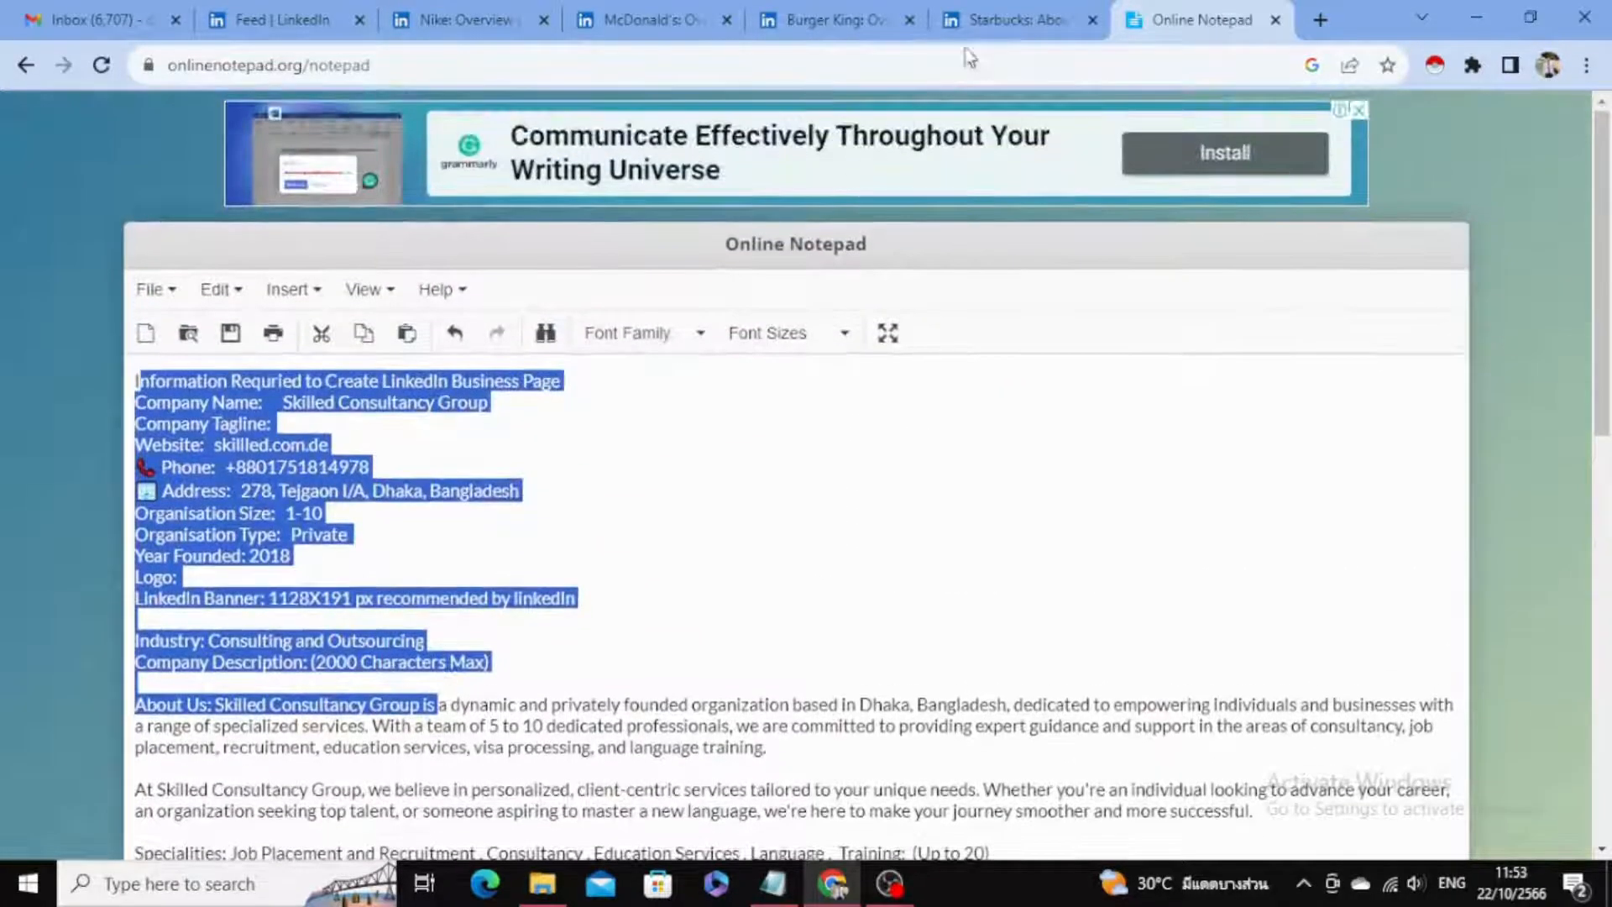
Revisit the four example company pages and view the top of the LinkedIn home feed.
left_click(1012, 19)
left_click(792, 23)
left_click(646, 22)
left_click(449, 28)
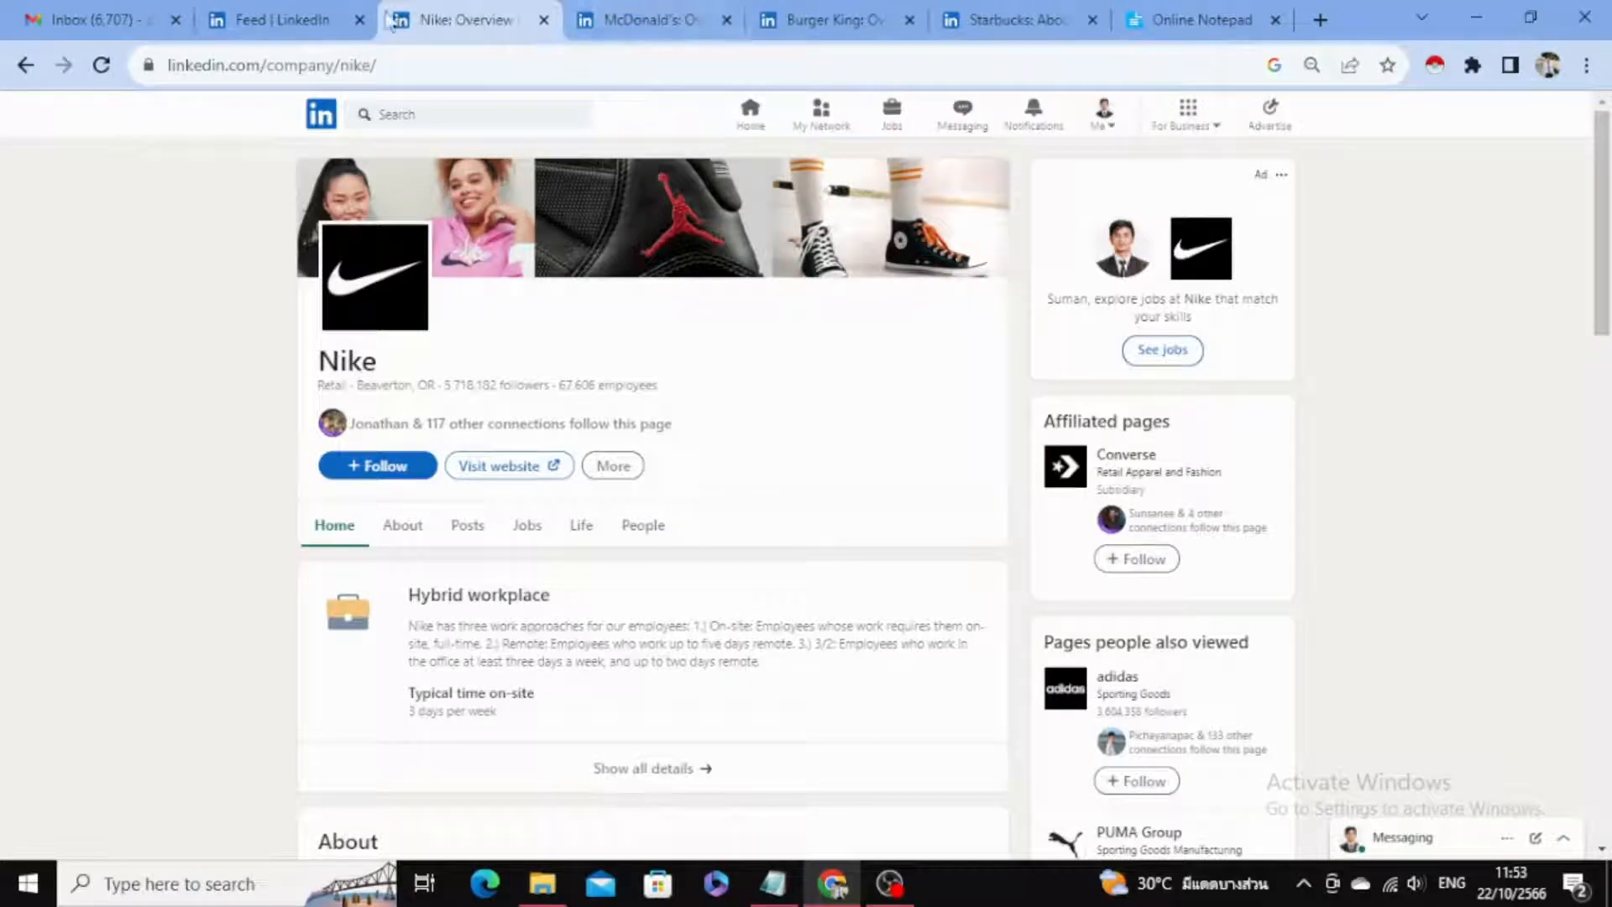
left_click(285, 22)
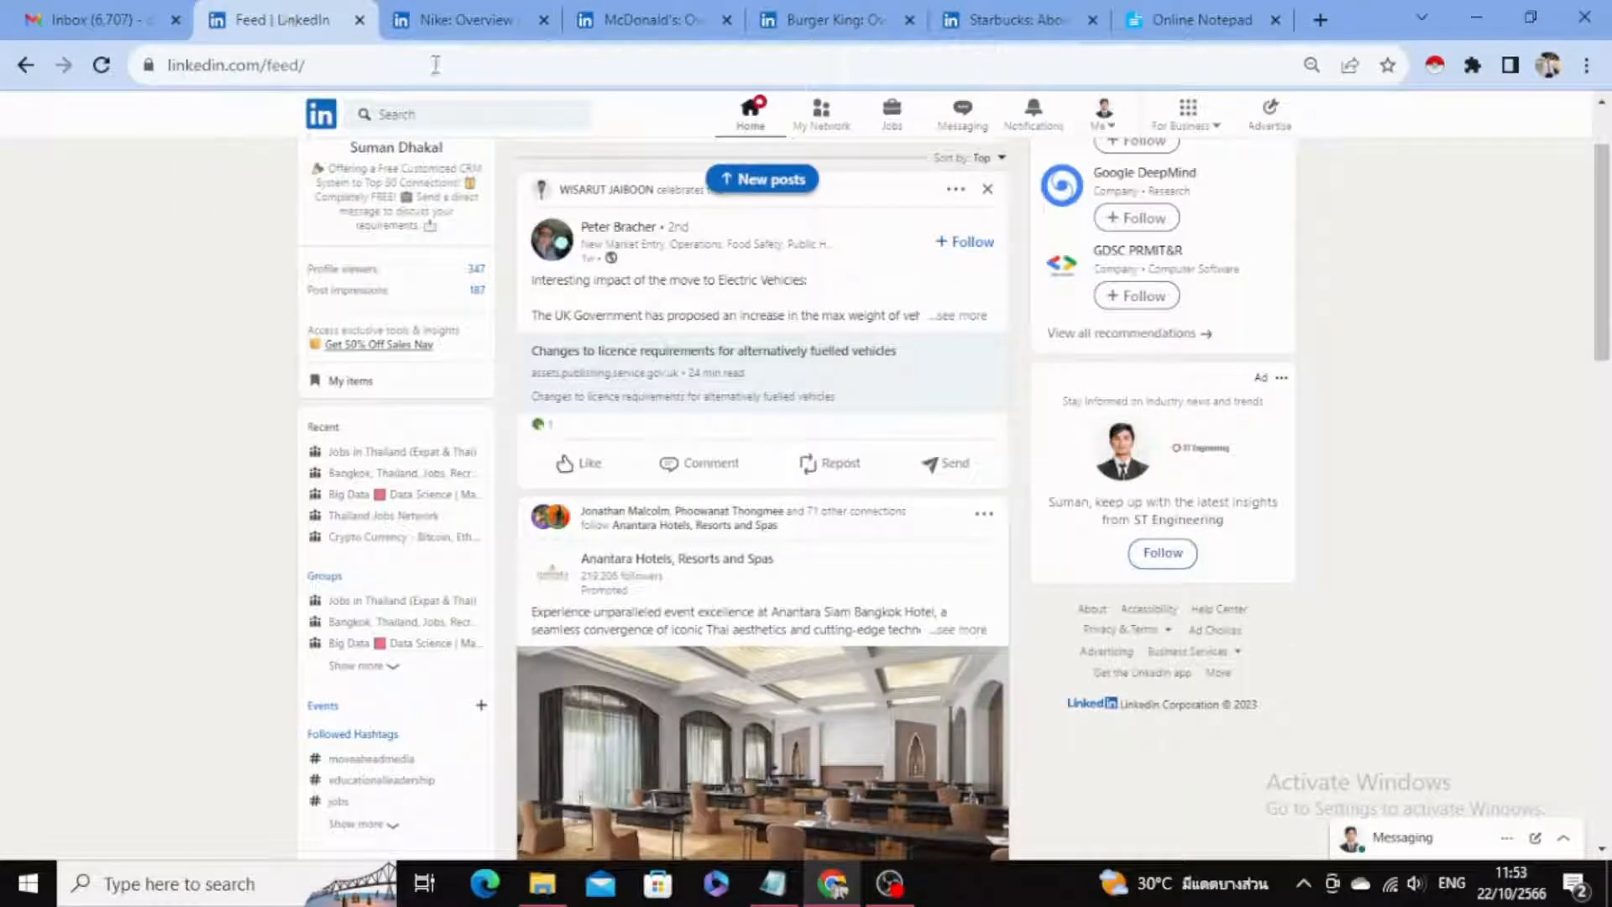
scroll(563, 216, "up", 2)
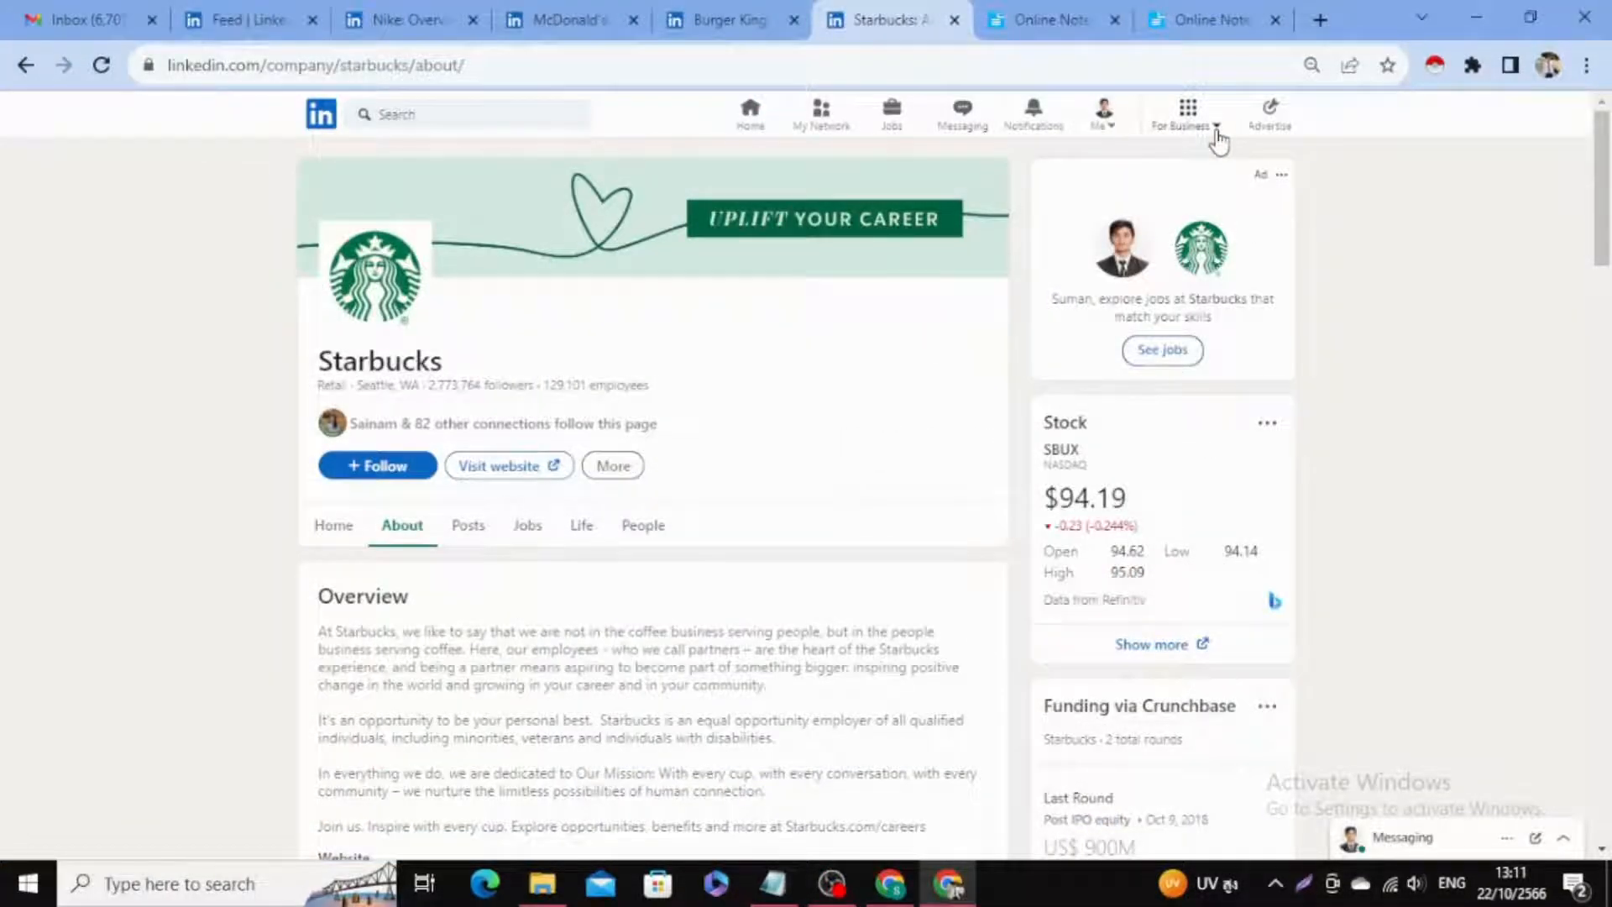
Start creating a new LinkedIn page of the Company type.
left_click(1216, 130)
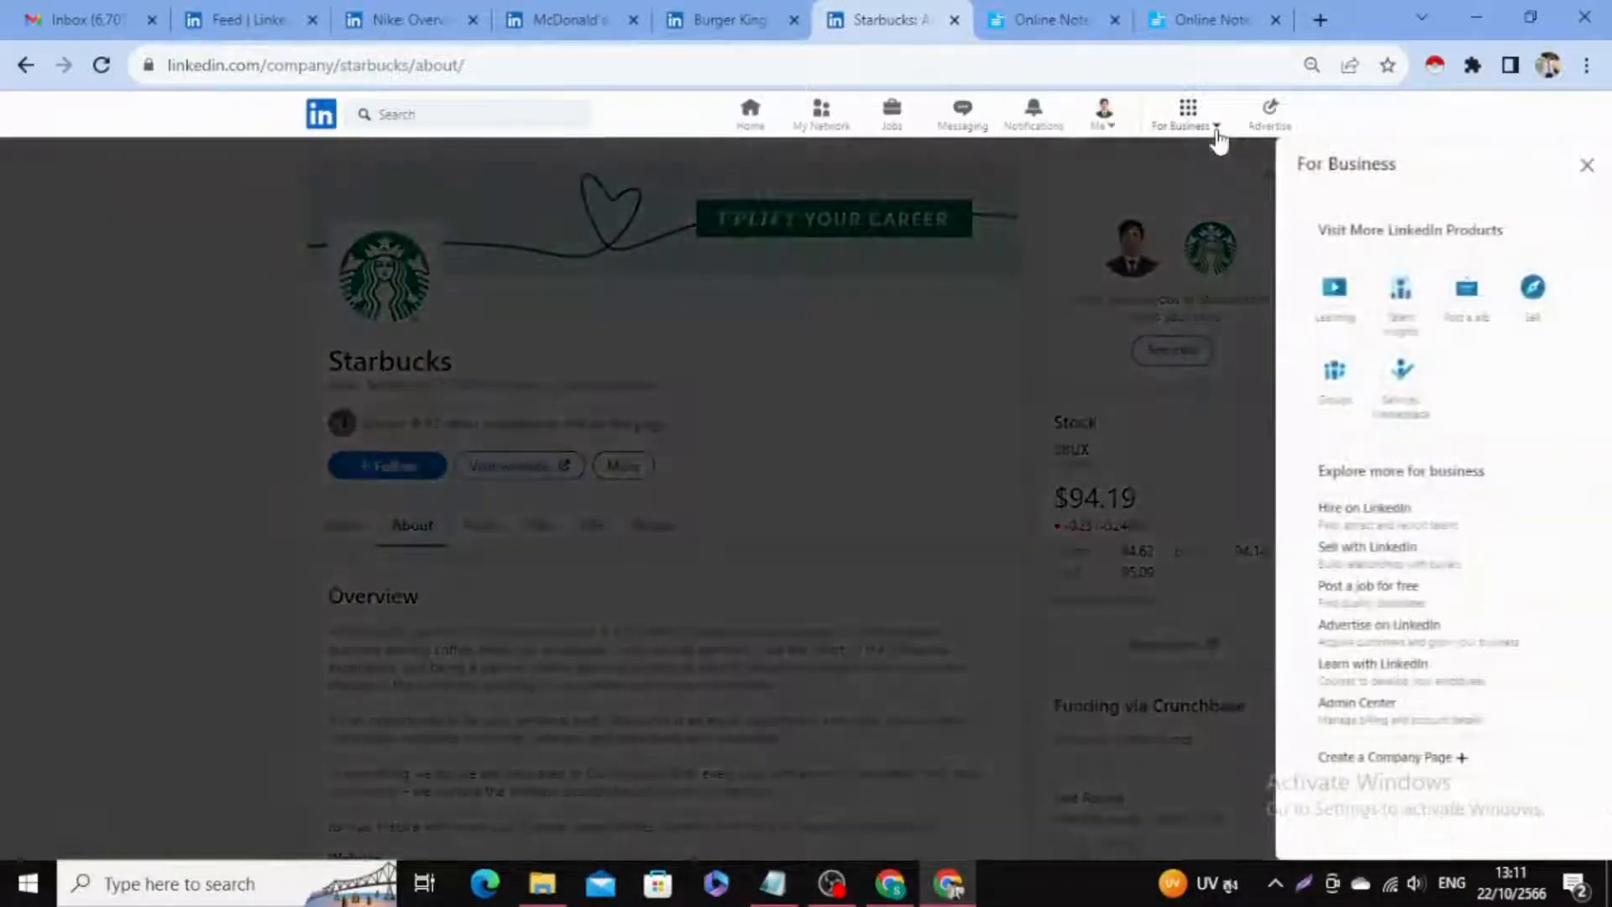
left_click(1387, 760)
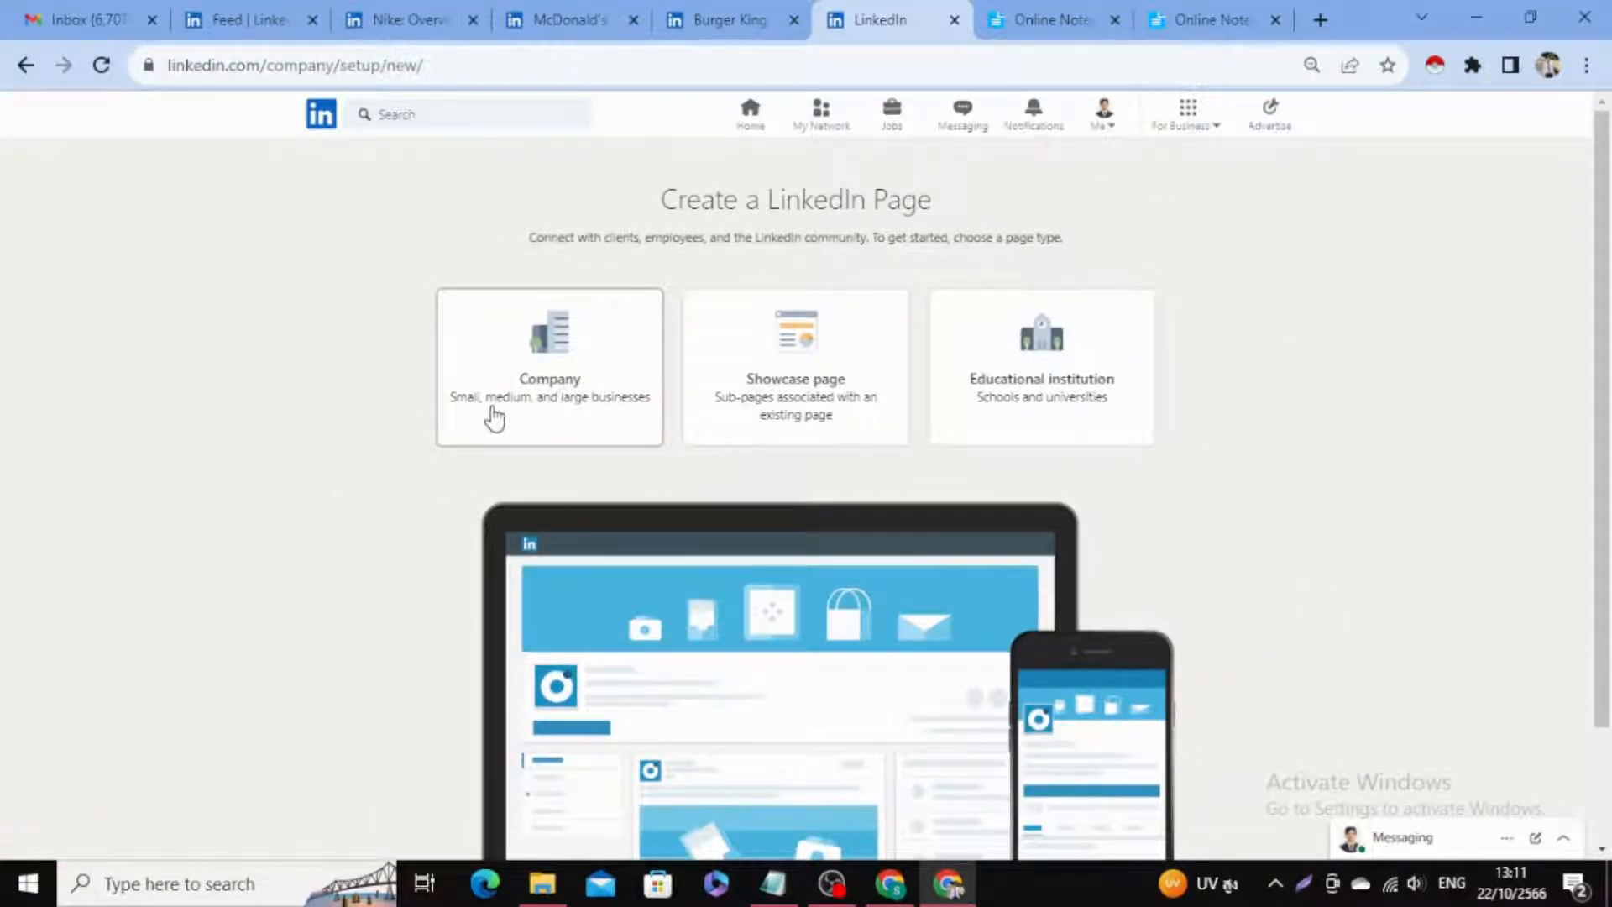
left_click(569, 370)
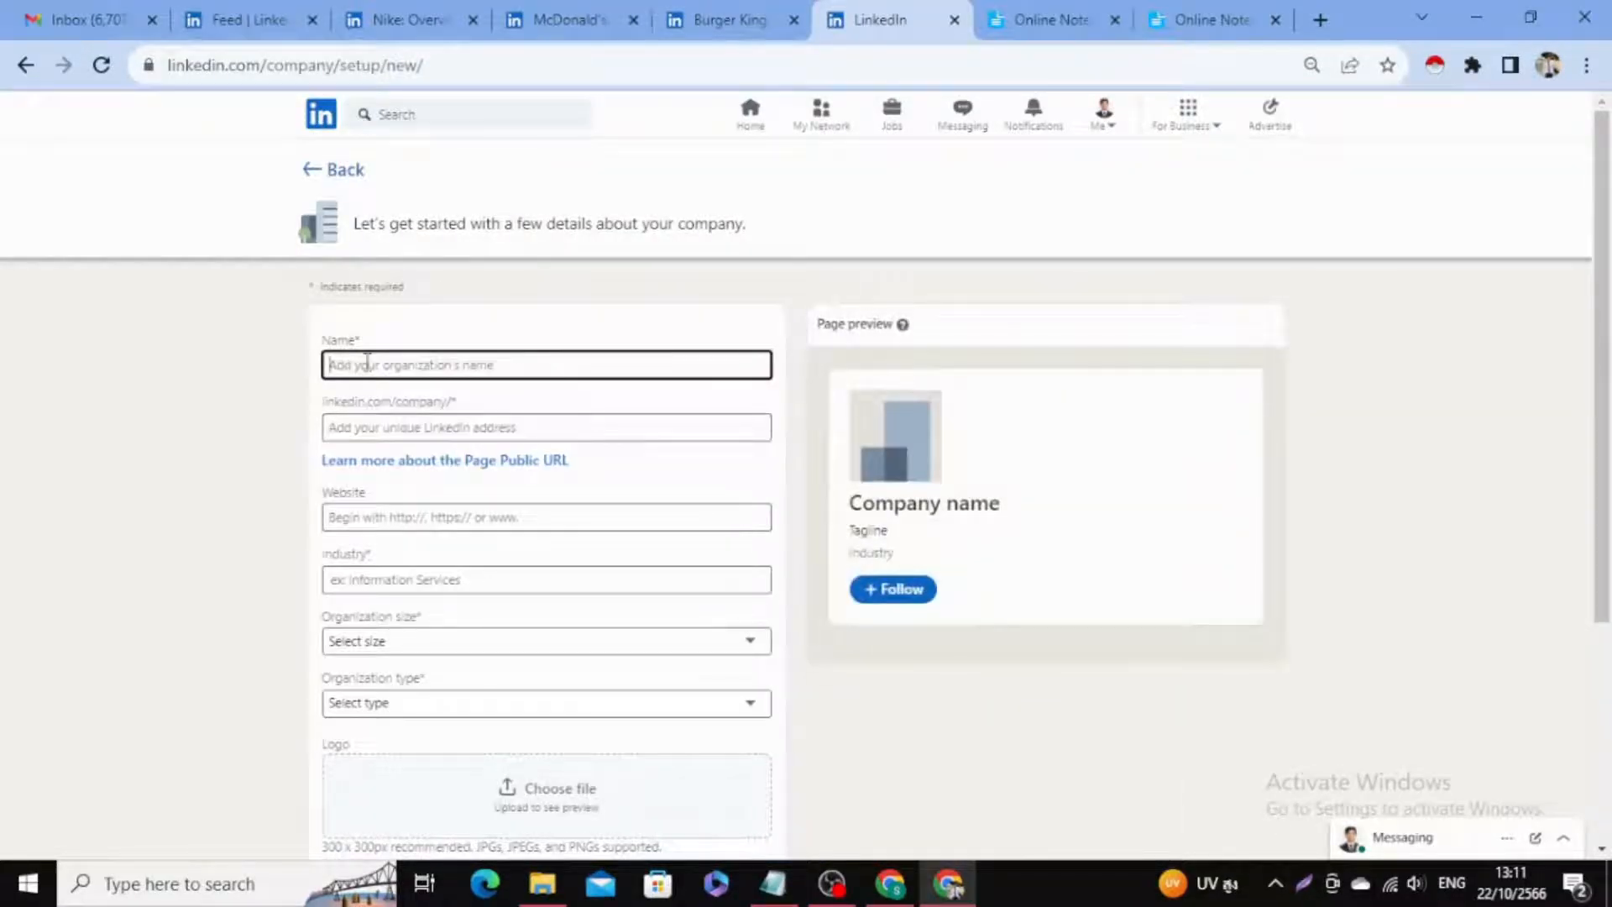
Copy the company name HBTG Consulting from the online notepad into the new page's name field.
left_click(397, 366)
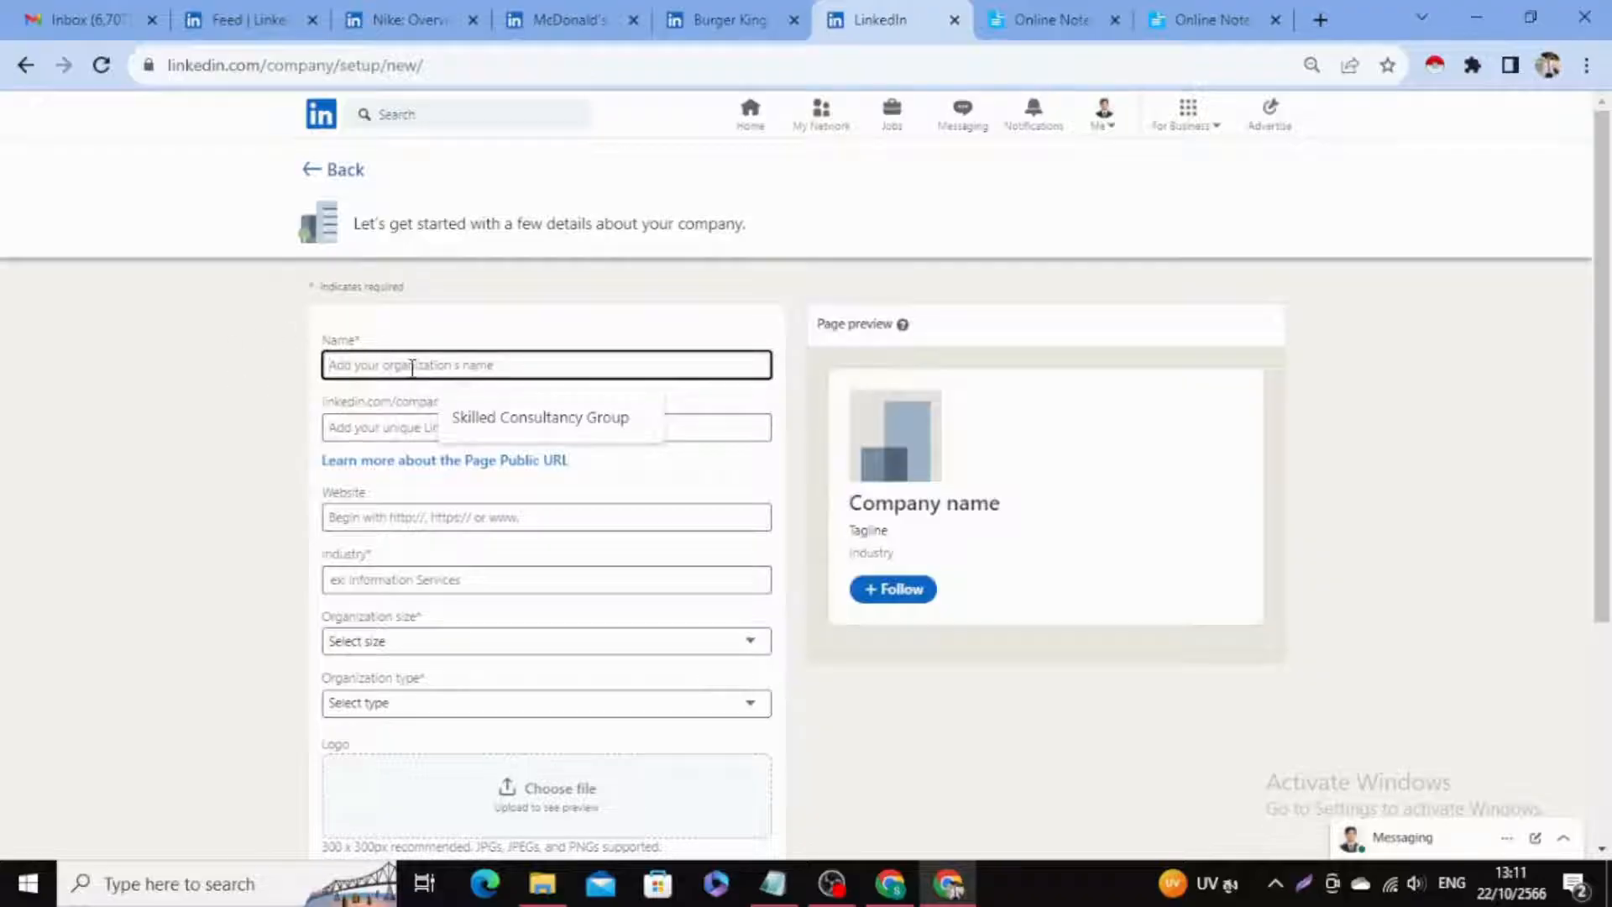
left_click(1209, 20)
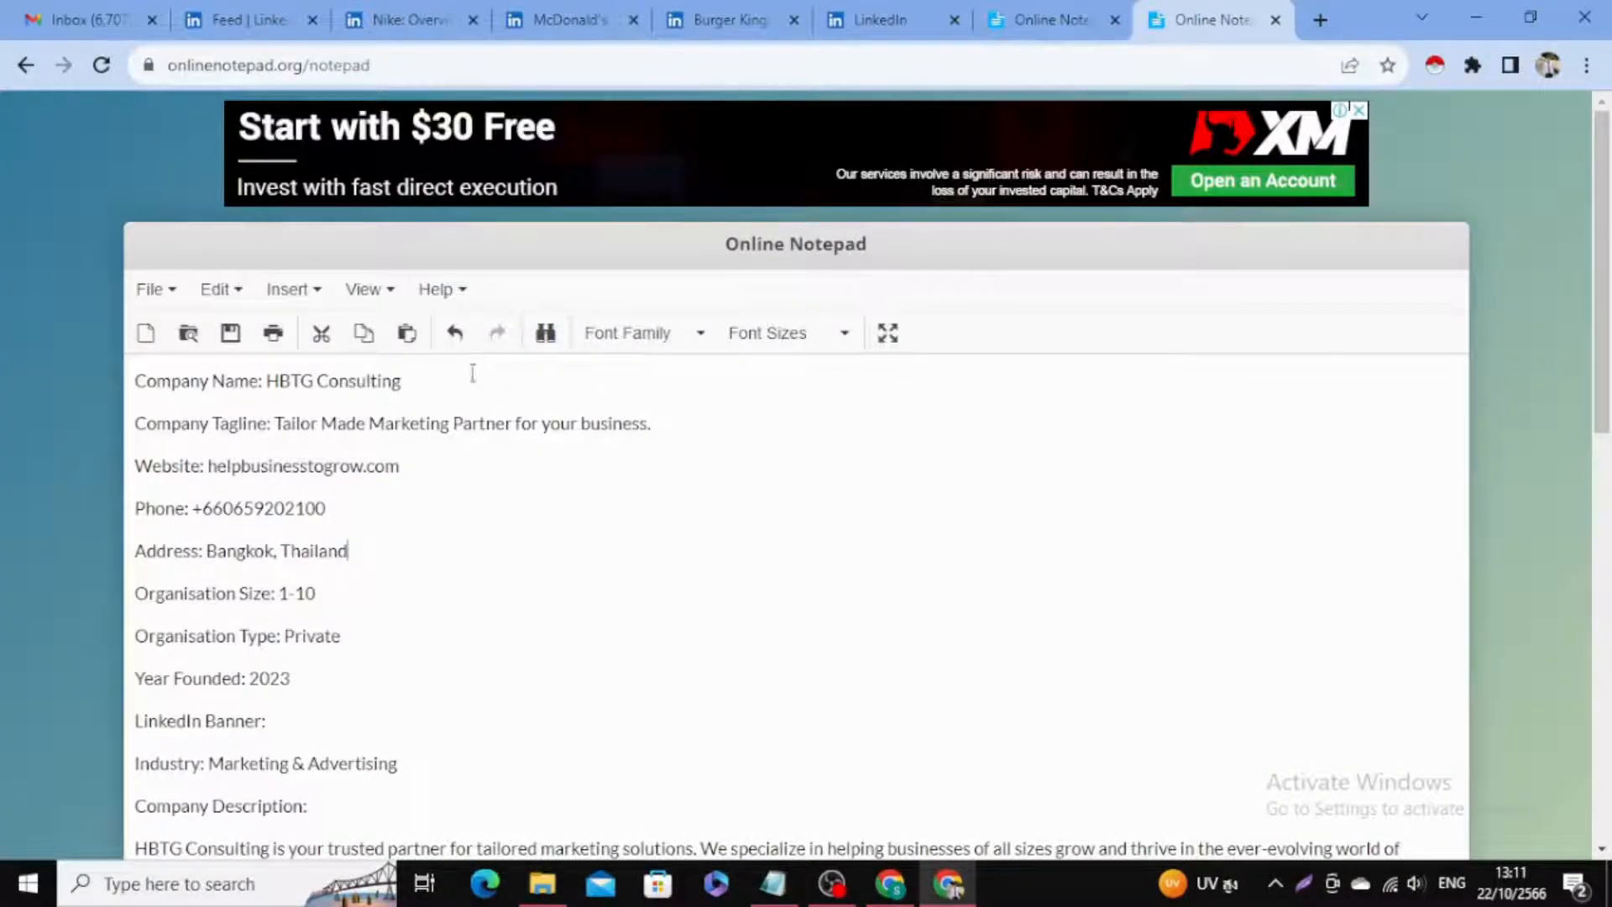
left_click_drag(416, 378, 265, 392)
key("ctrl+c")
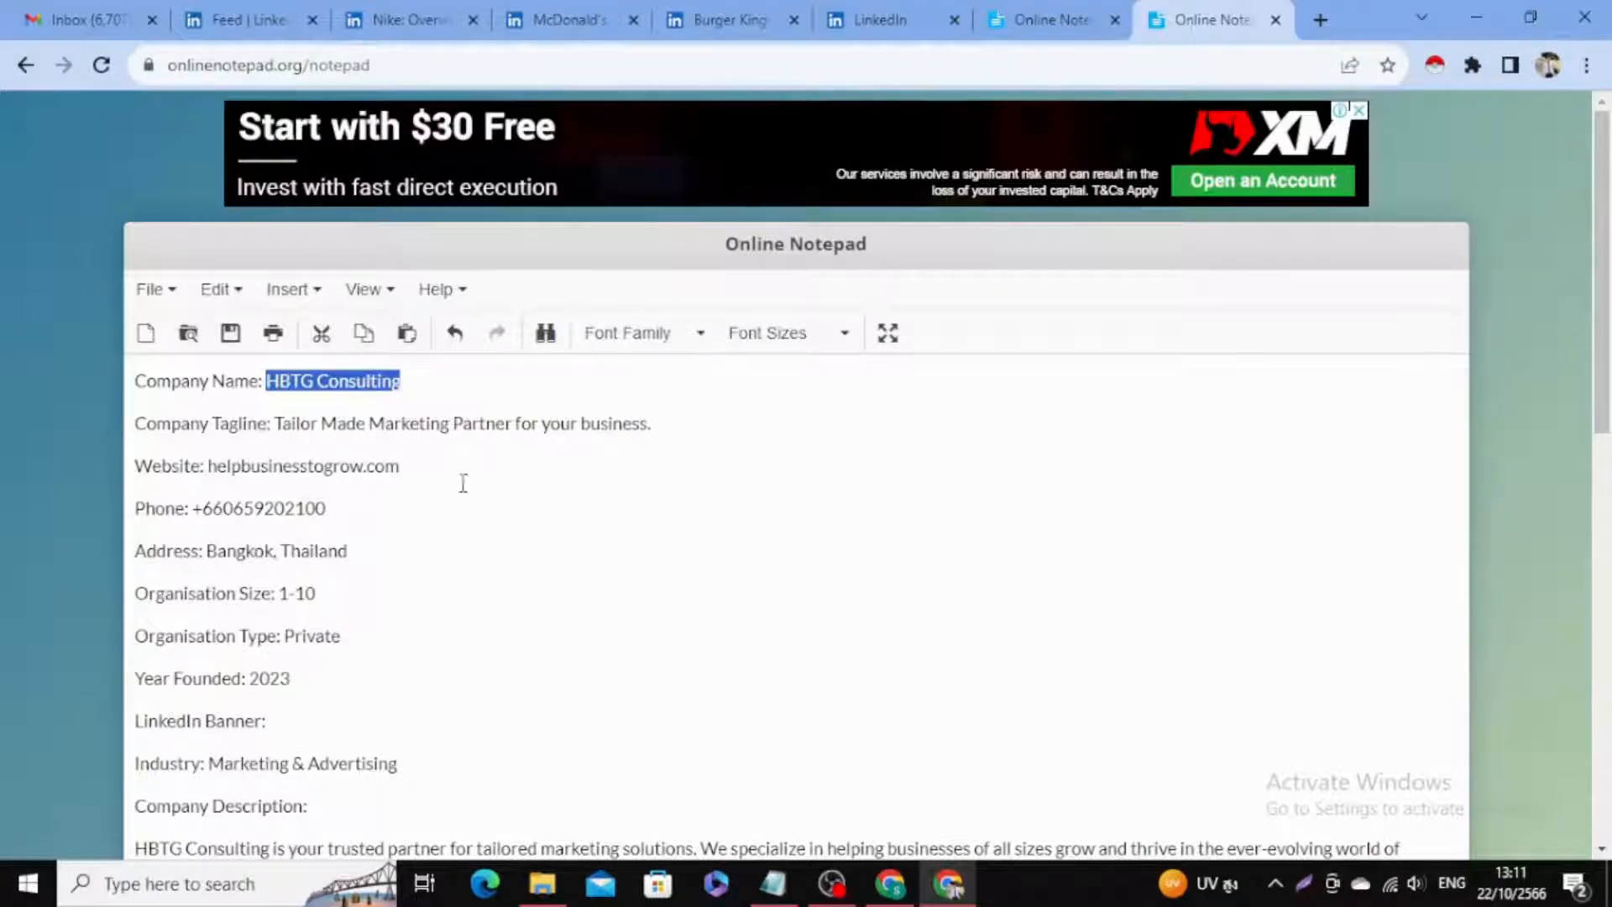
left_click(880, 20)
left_click(452, 363)
key("ctrl+v")
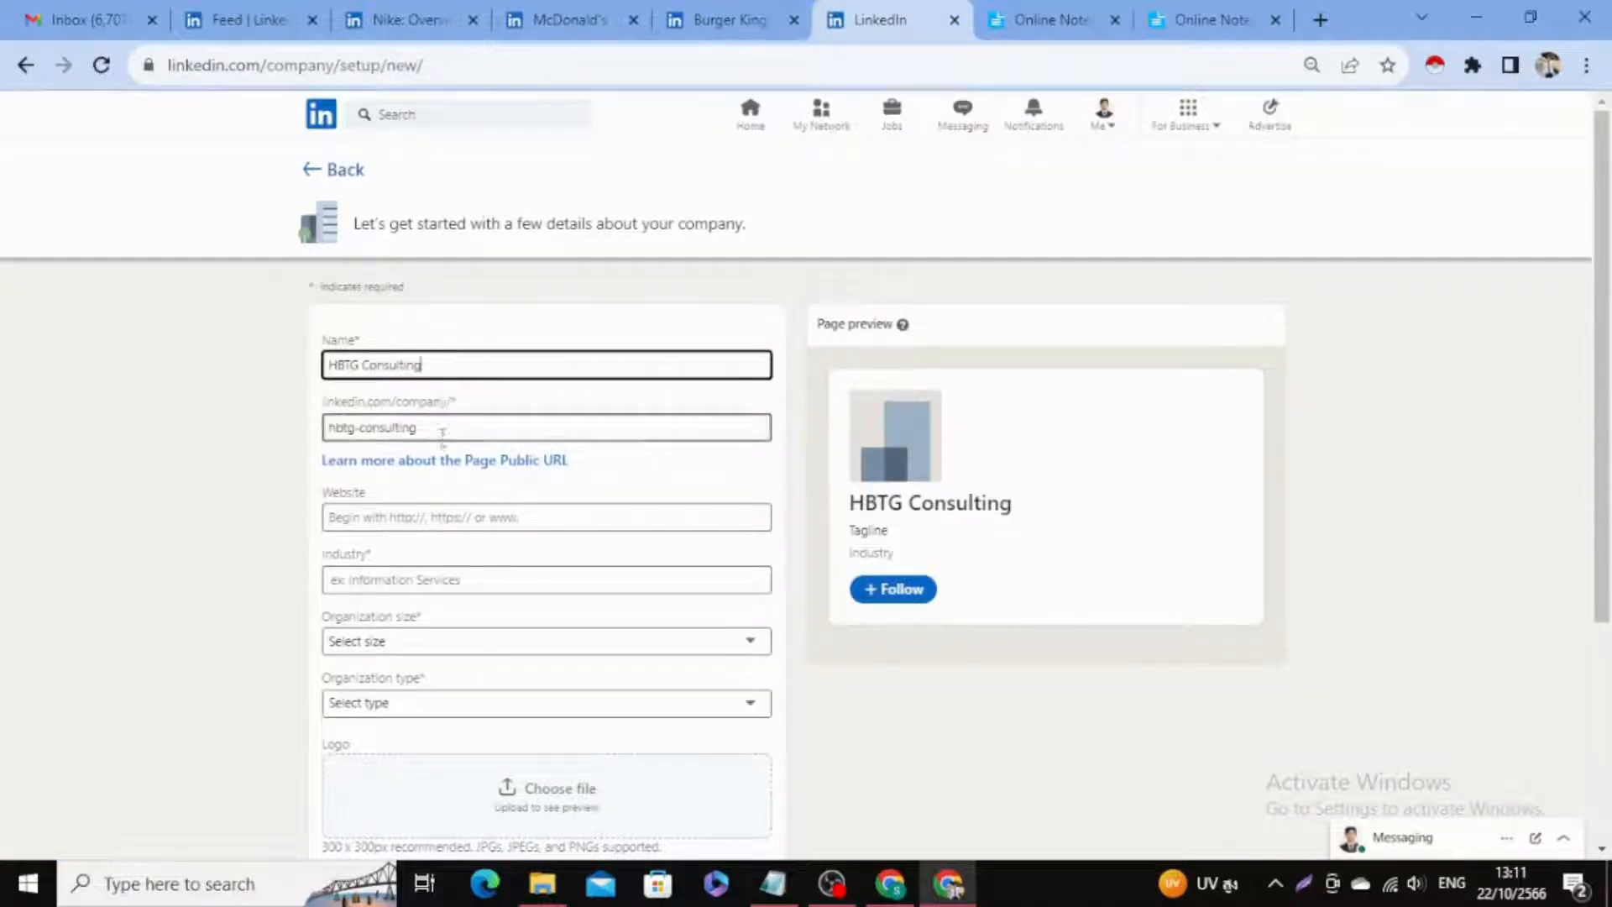
Copy the website helpbusinesstogrow.com from the online notepad into the new page's website field.
scroll(431, 479, "down", 2)
left_click(409, 400)
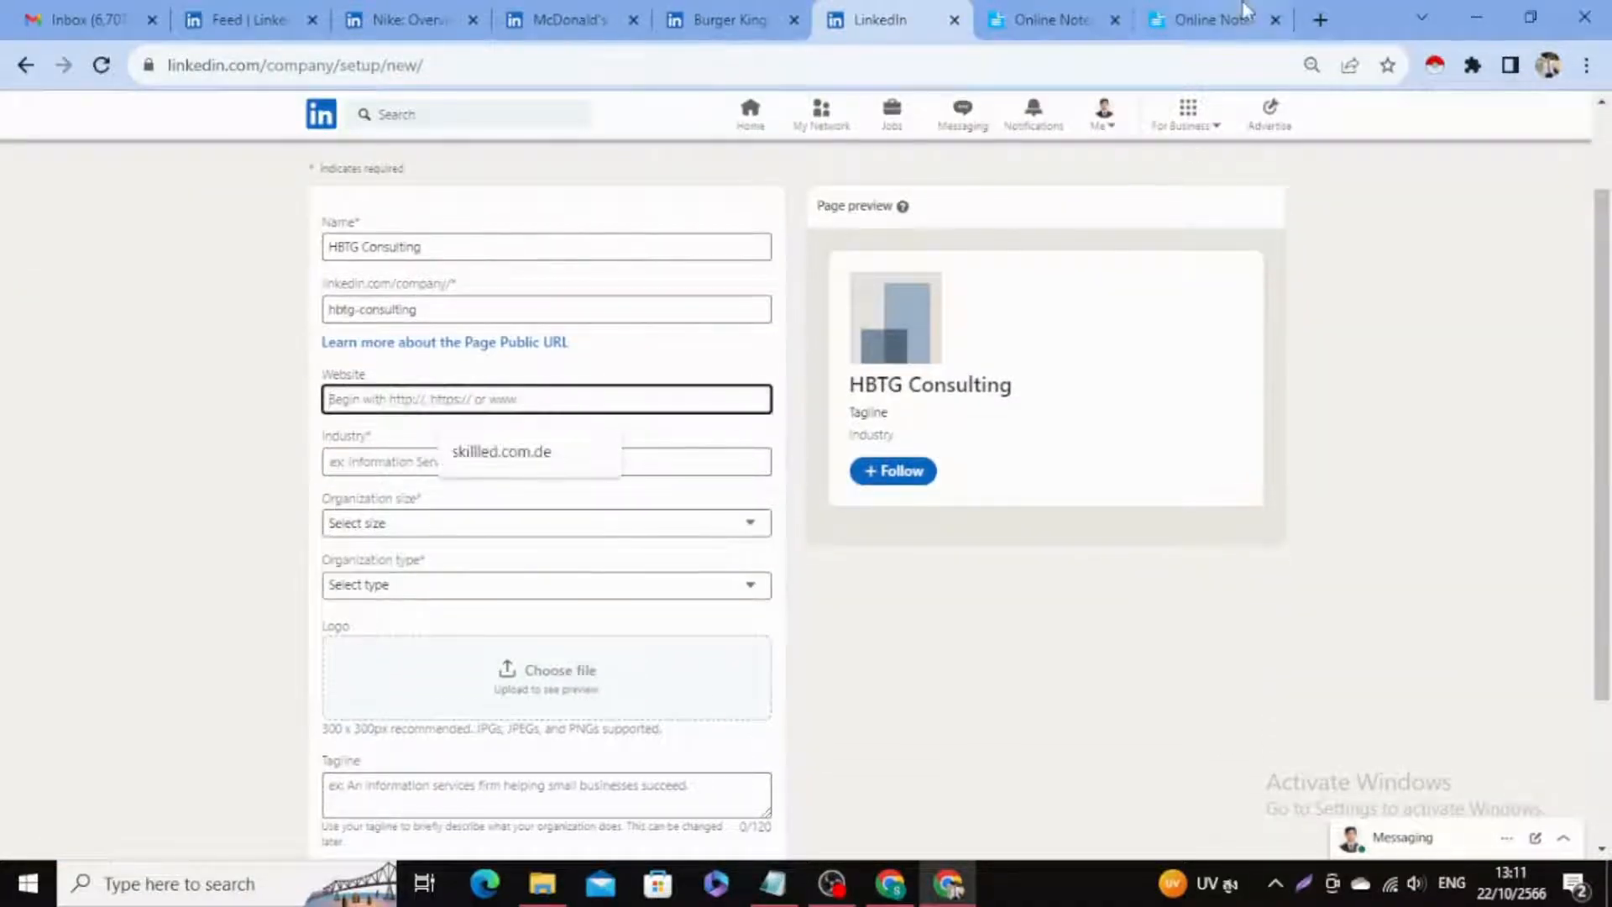
left_click(1209, 19)
left_click(363, 447)
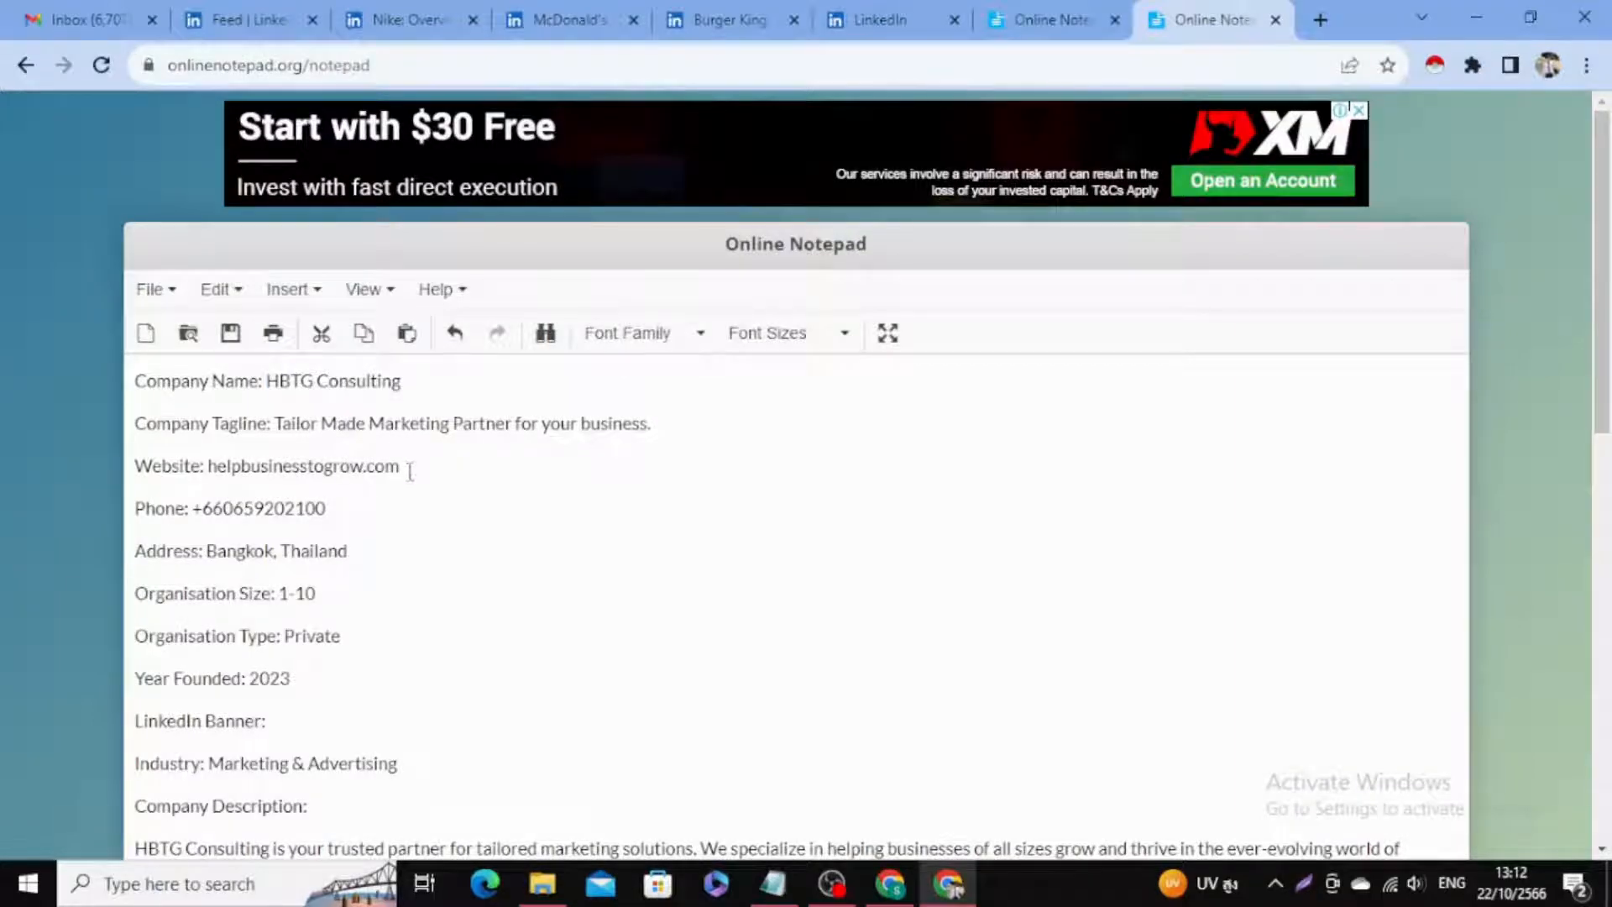
left_click_drag(410, 473, 224, 461)
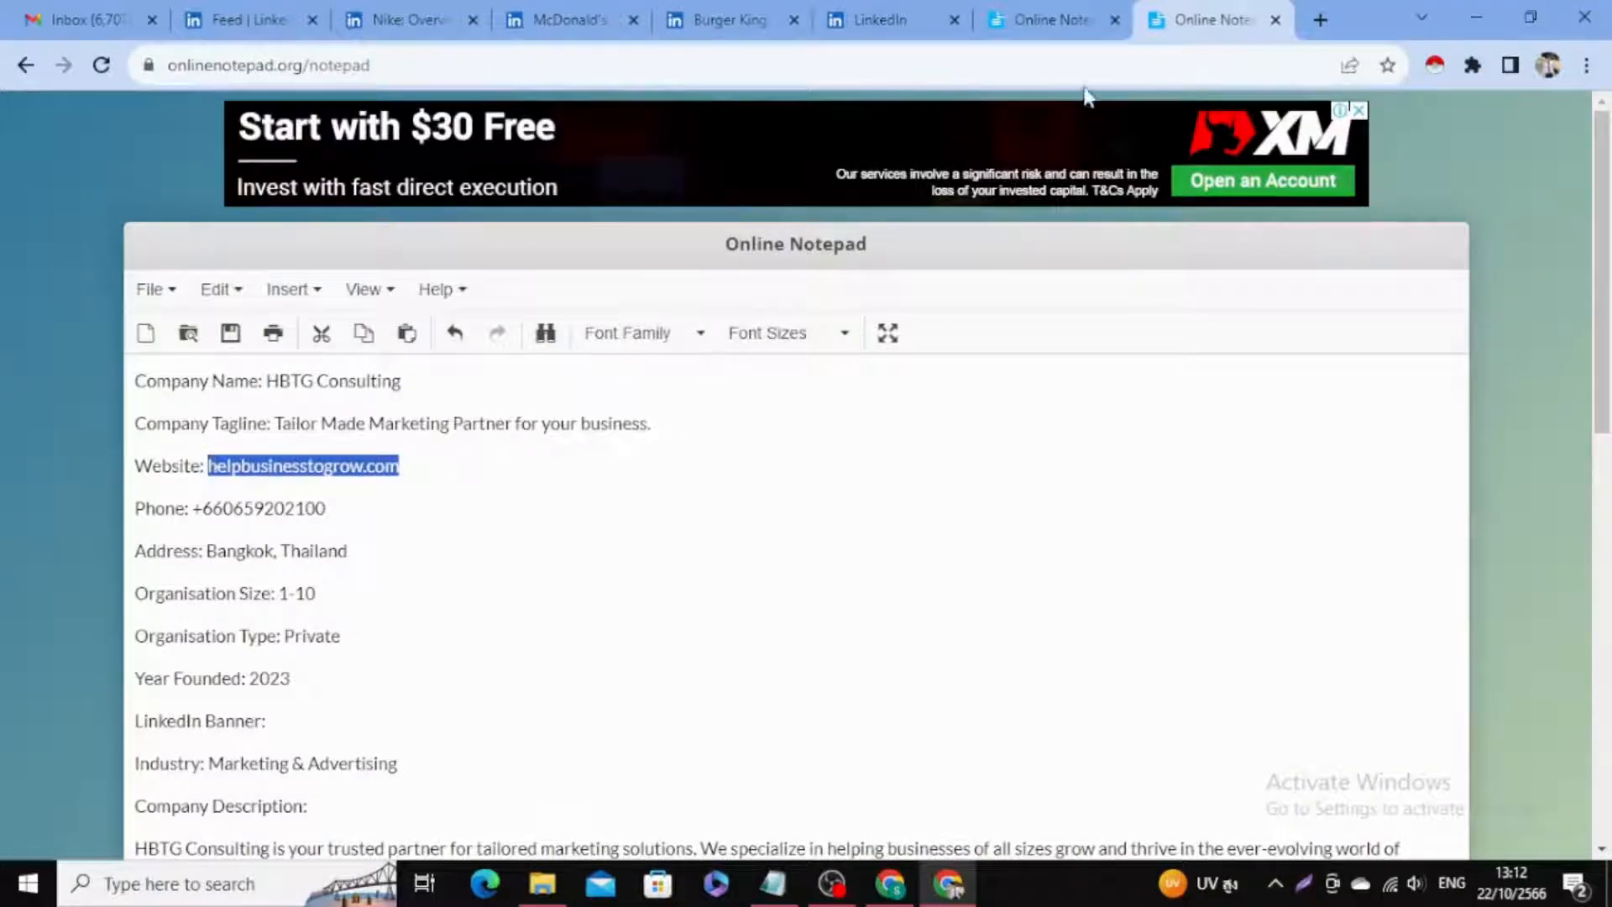
left_click(877, 19)
type("helpbusinesstogrow.com")
Search the industries for "ad" and set the company's industry to Advertising Services.
left_click(417, 462)
type("ad")
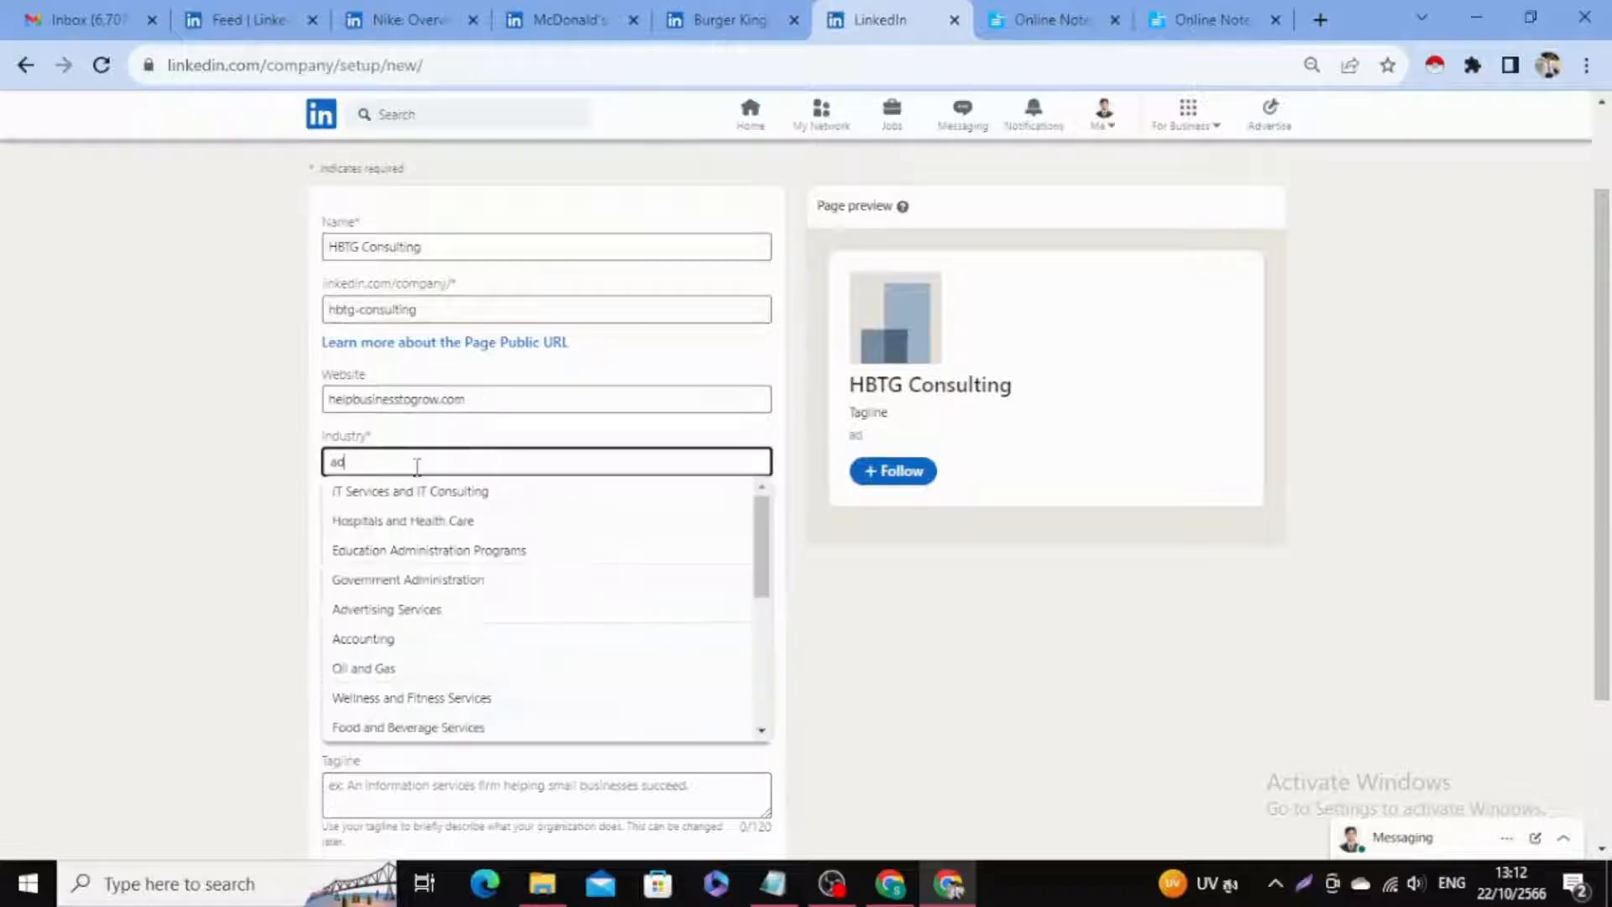
left_click(432, 495)
Set the organization size to 0–1 employees and the organization type to Privately held.
left_click(414, 524)
left_click(391, 565)
left_click(411, 586)
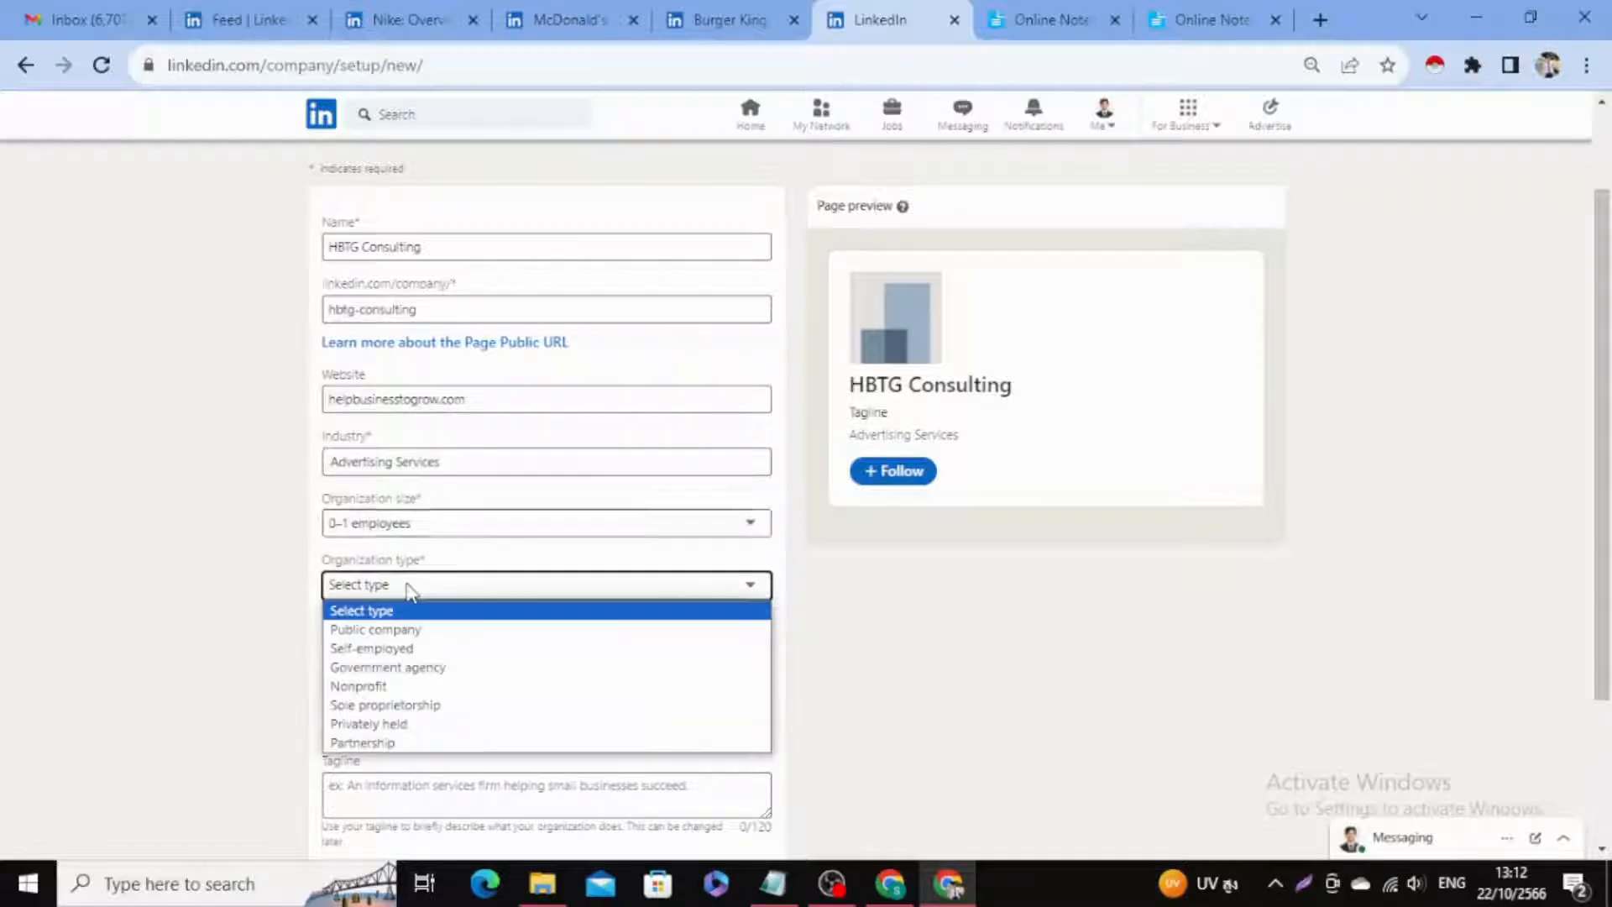
left_click(403, 725)
Upload the pngtree-consulting-logo image from the Desktop as the company logo.
scroll(226, 582, "down", 3)
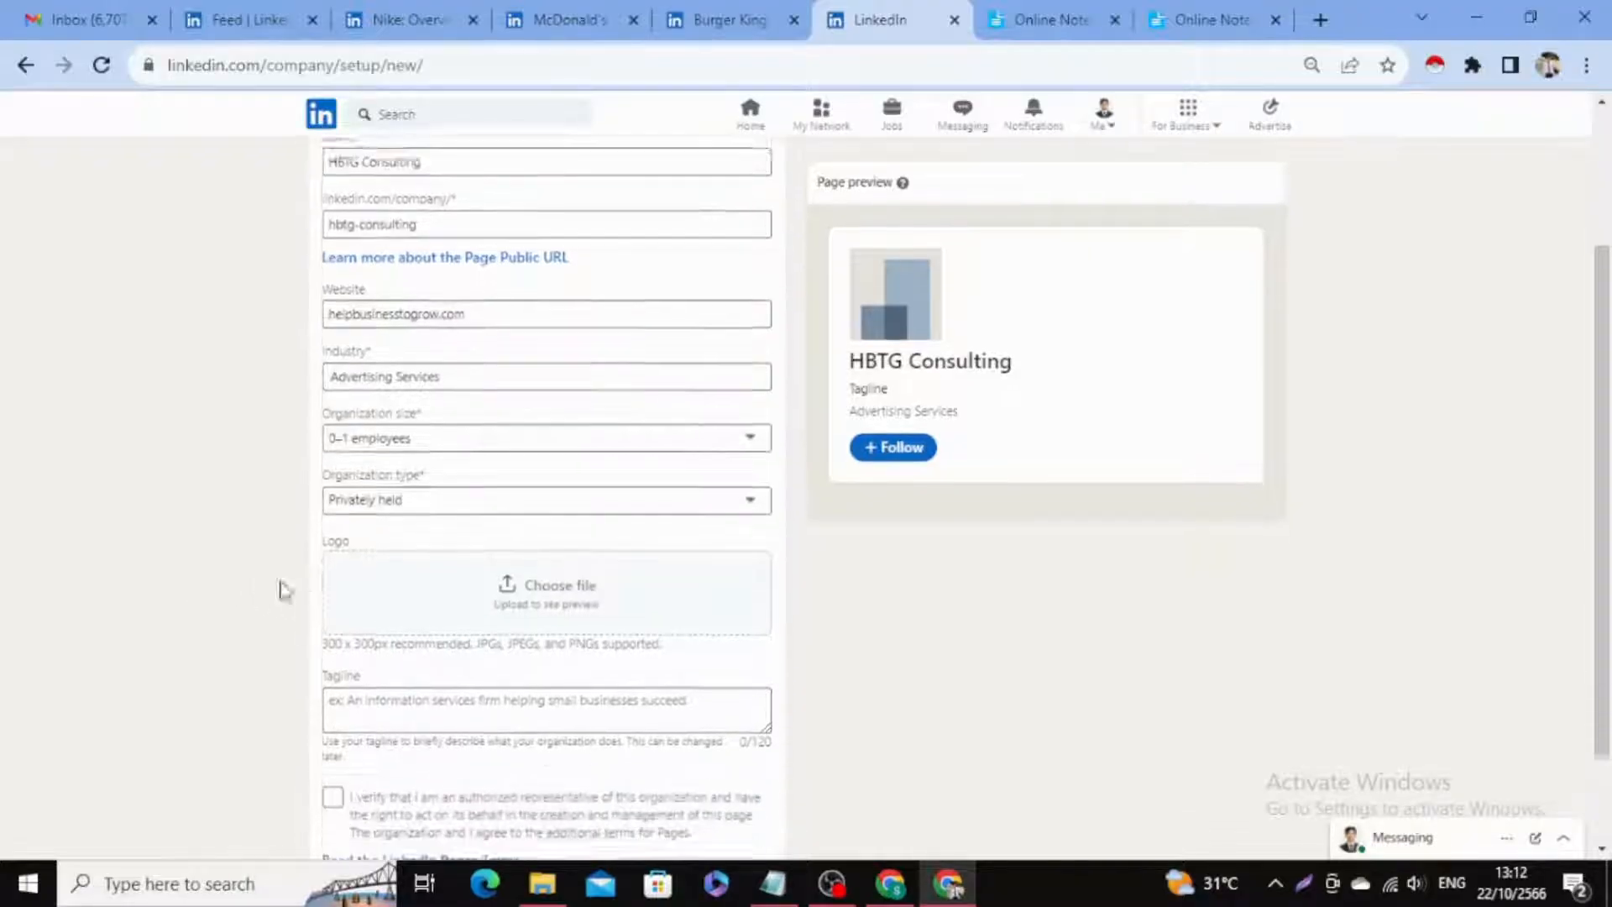
left_click(557, 461)
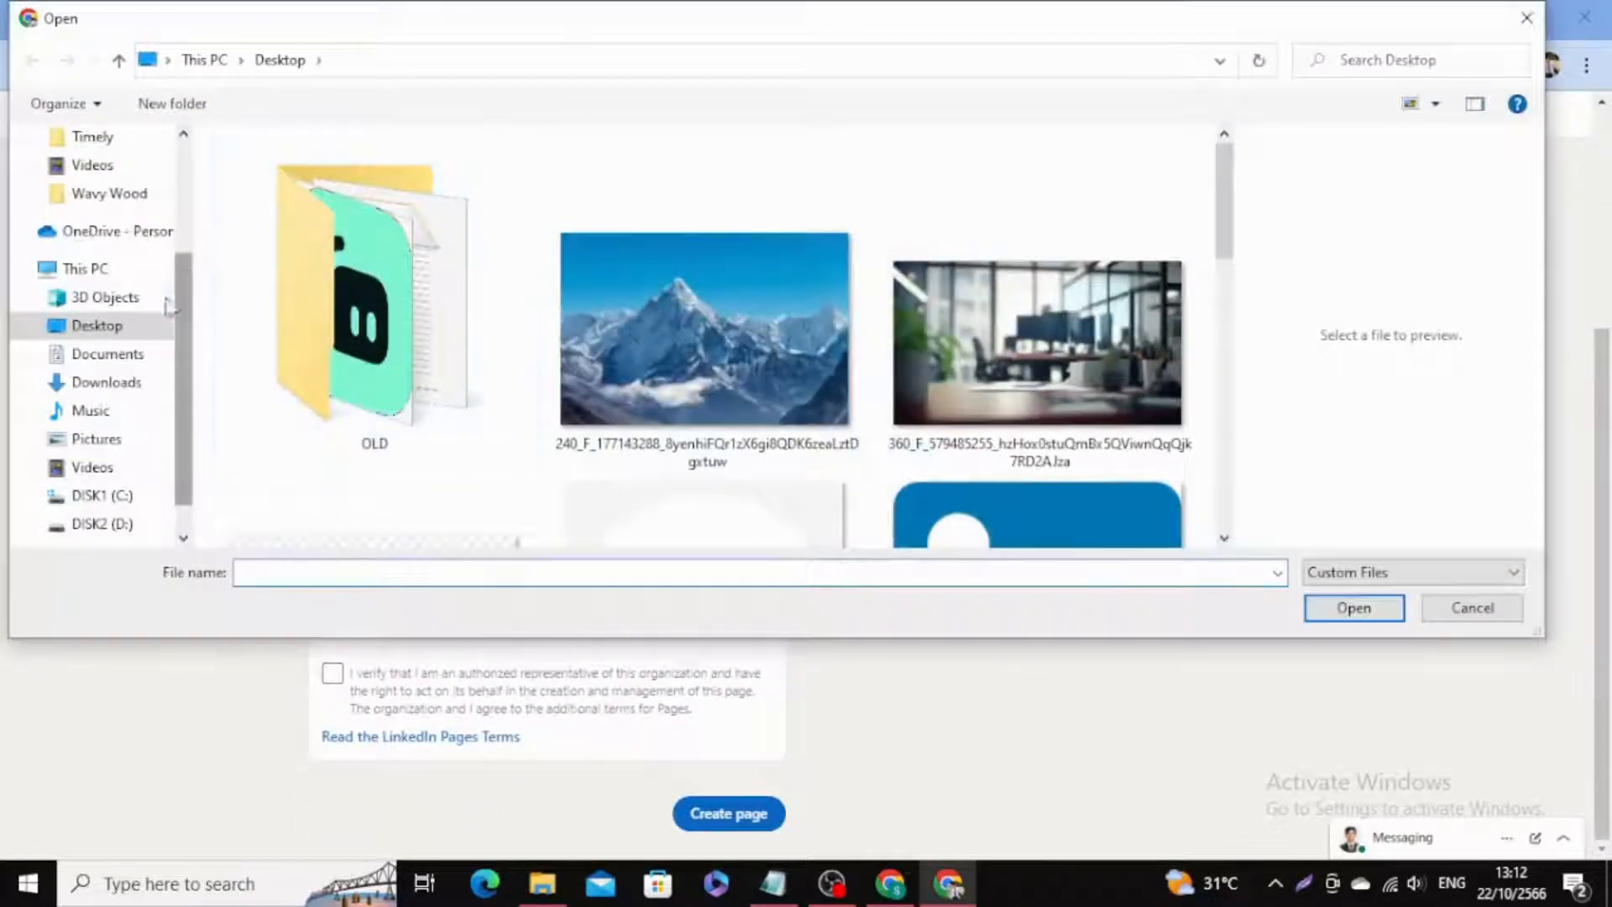
left_click(105, 326)
scroll(747, 378, "down", 5)
left_click(745, 378)
left_click(1354, 608)
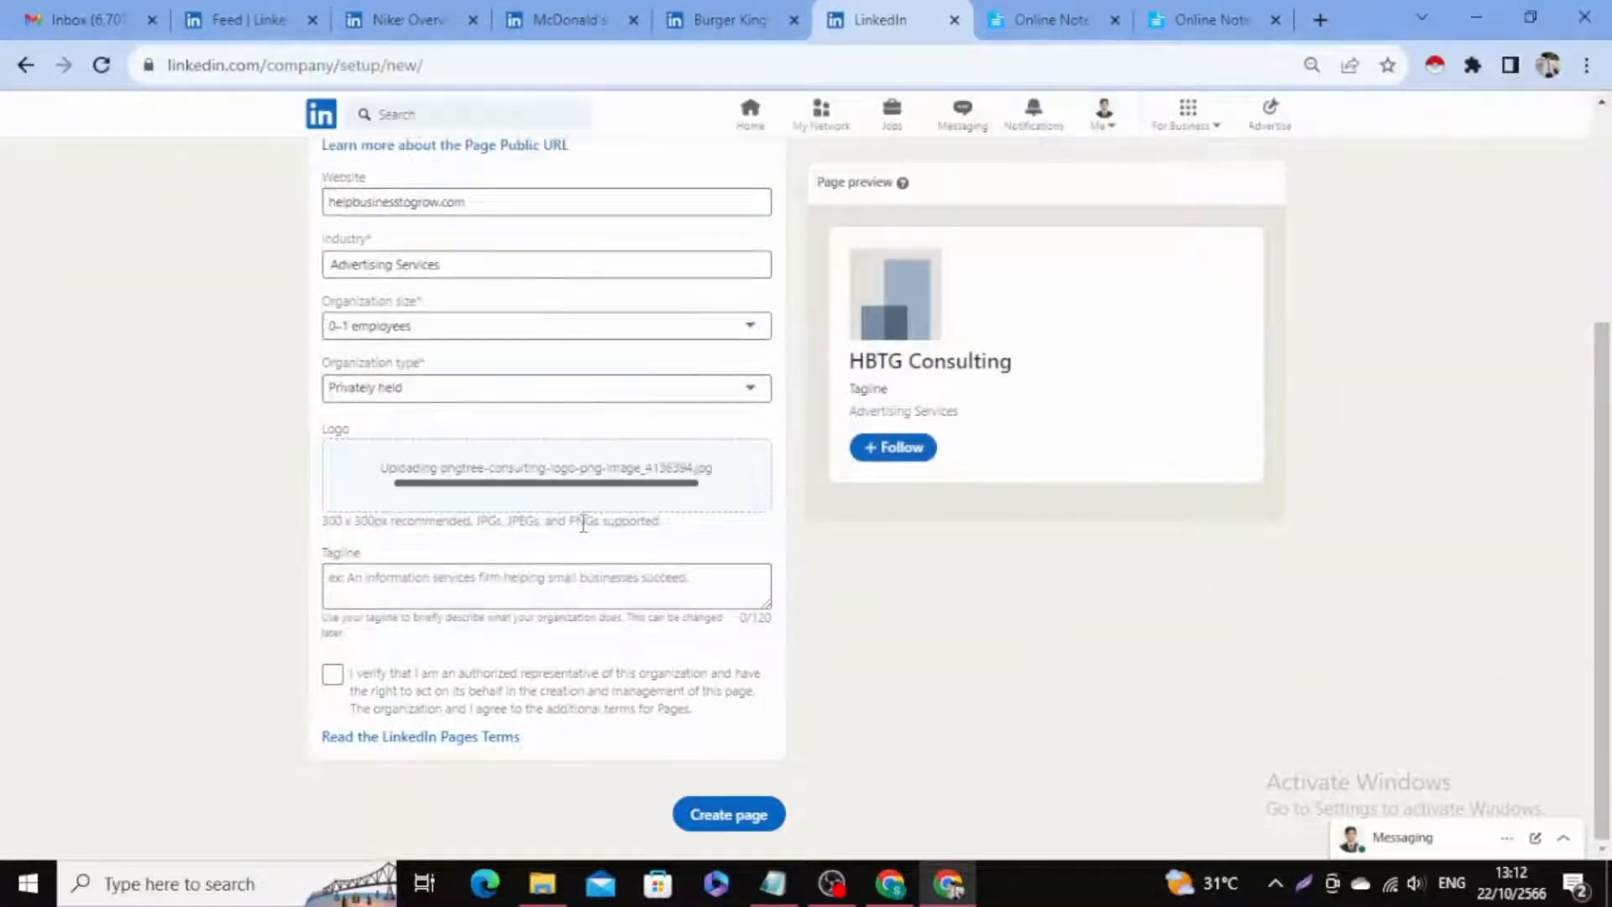
Copy the tagline "Tailor Made Marketing Partner for your business." from the online notepad into the new page's tagline field.
left_click(1180, 10)
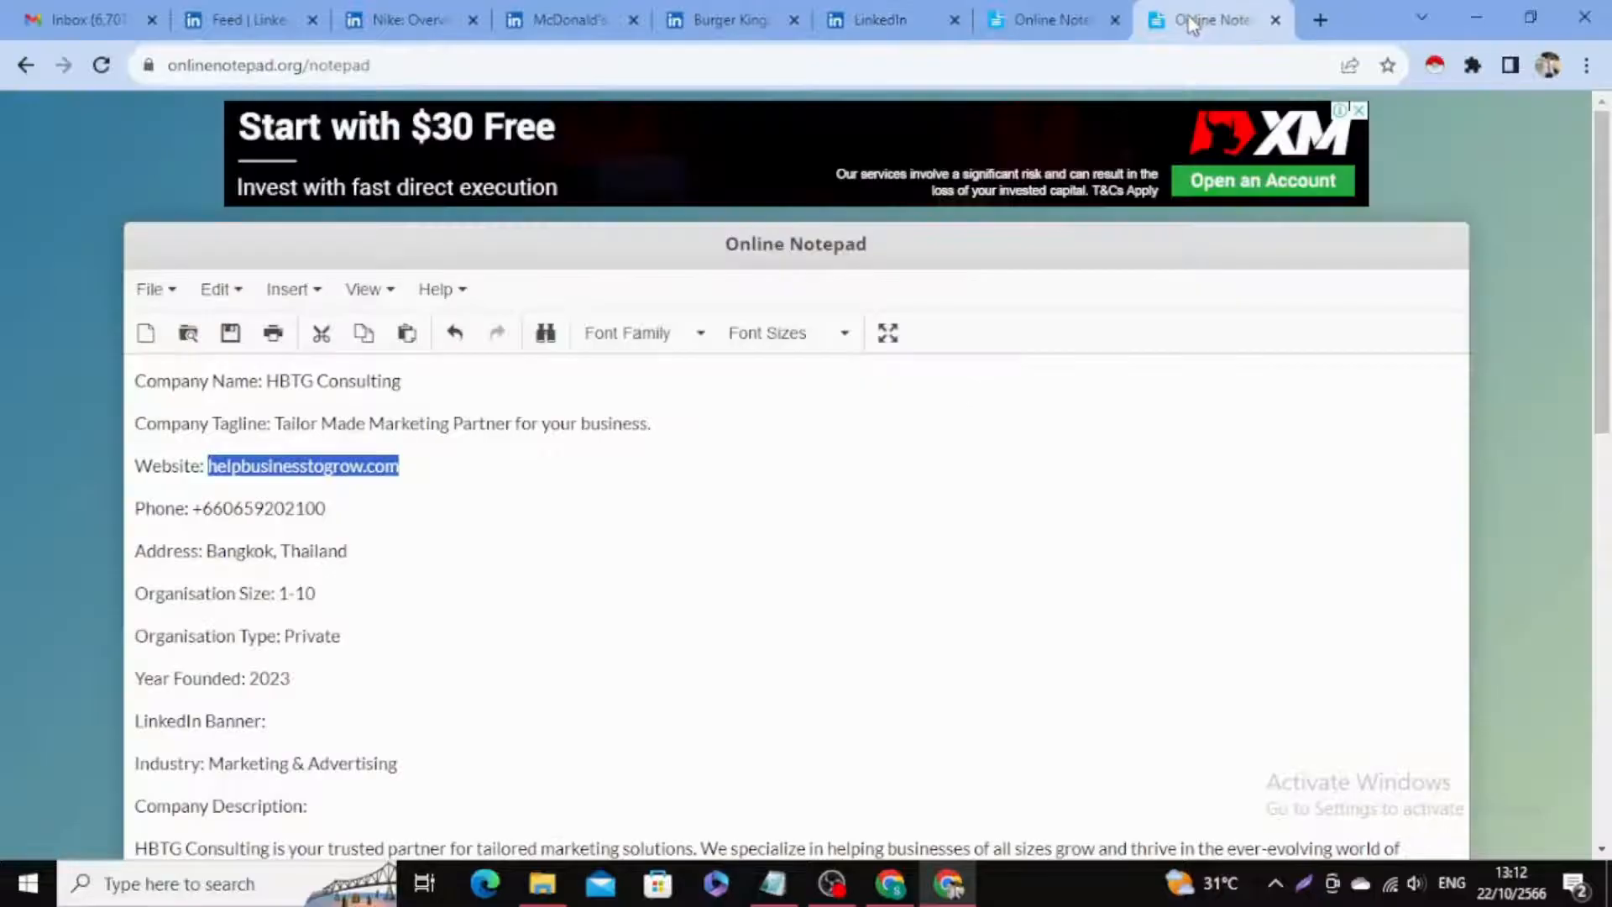
left_click(396, 488)
left_click_drag(279, 424, 684, 422)
key("ctrl+c")
left_click(873, 21)
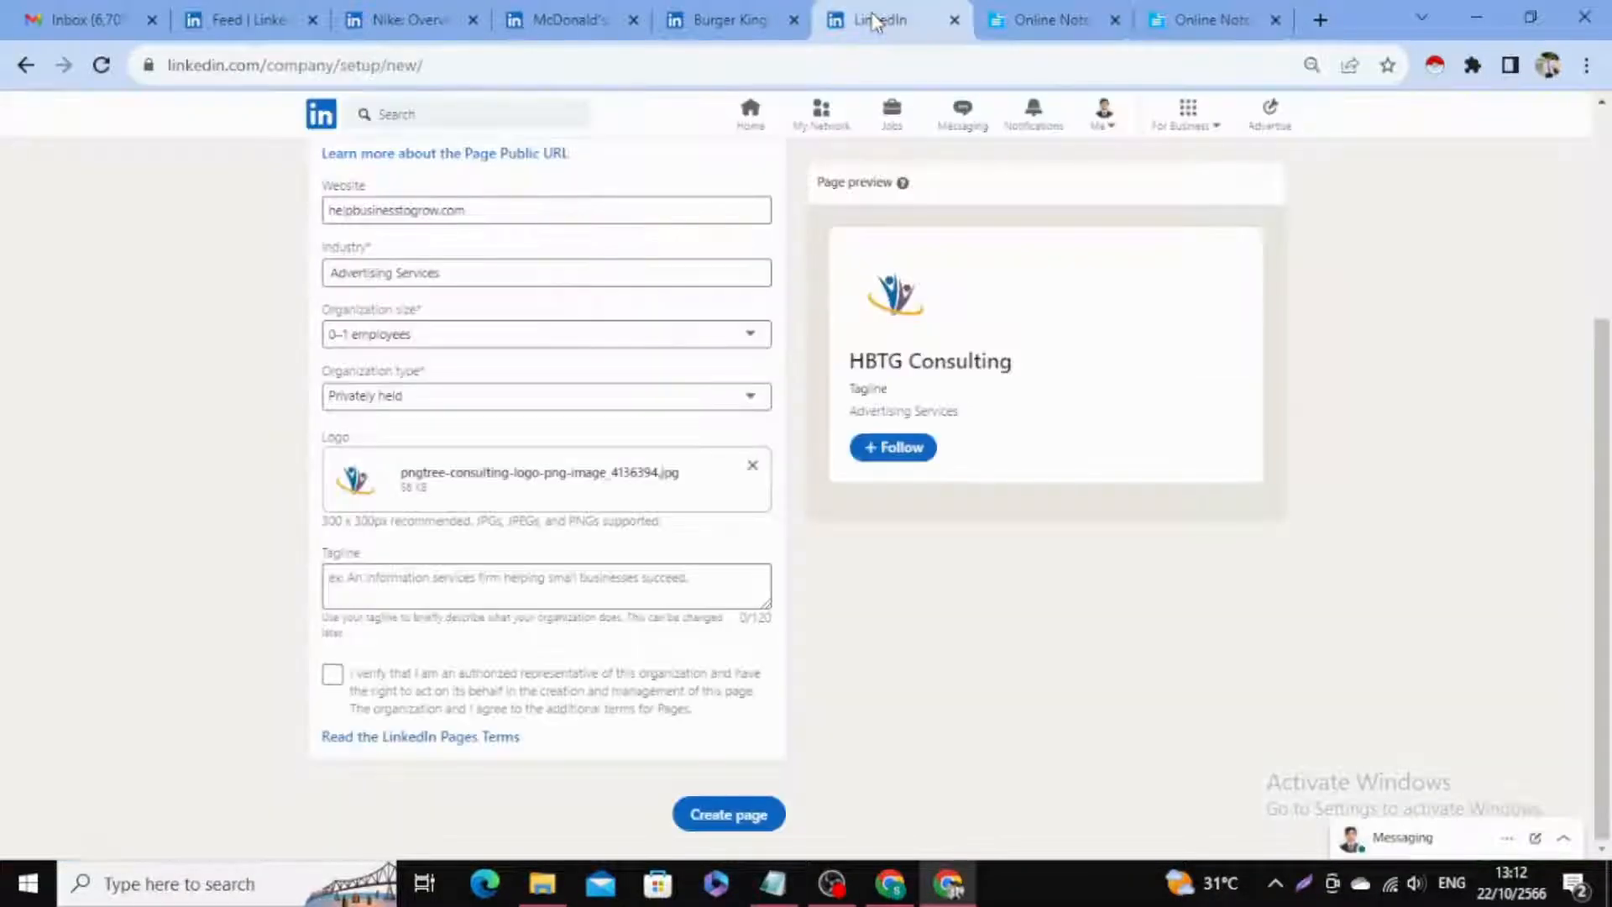
left_click(344, 578)
key("ctrl+v")
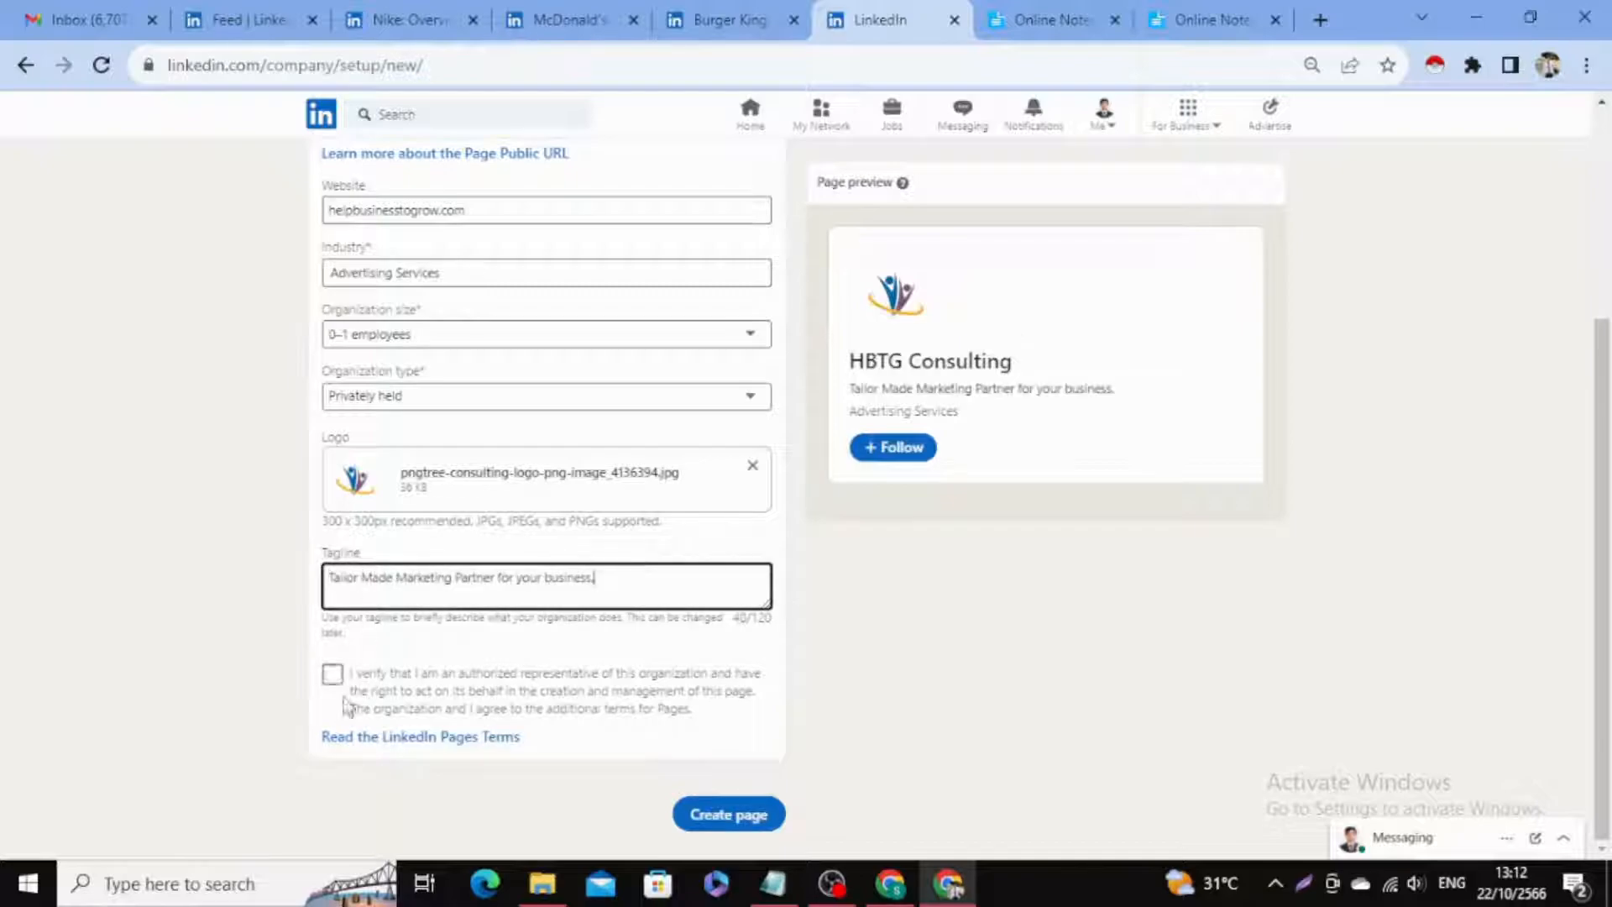
Verify being an authorized representative of the organization and create the HBTG Consulting page.
left_click(333, 675)
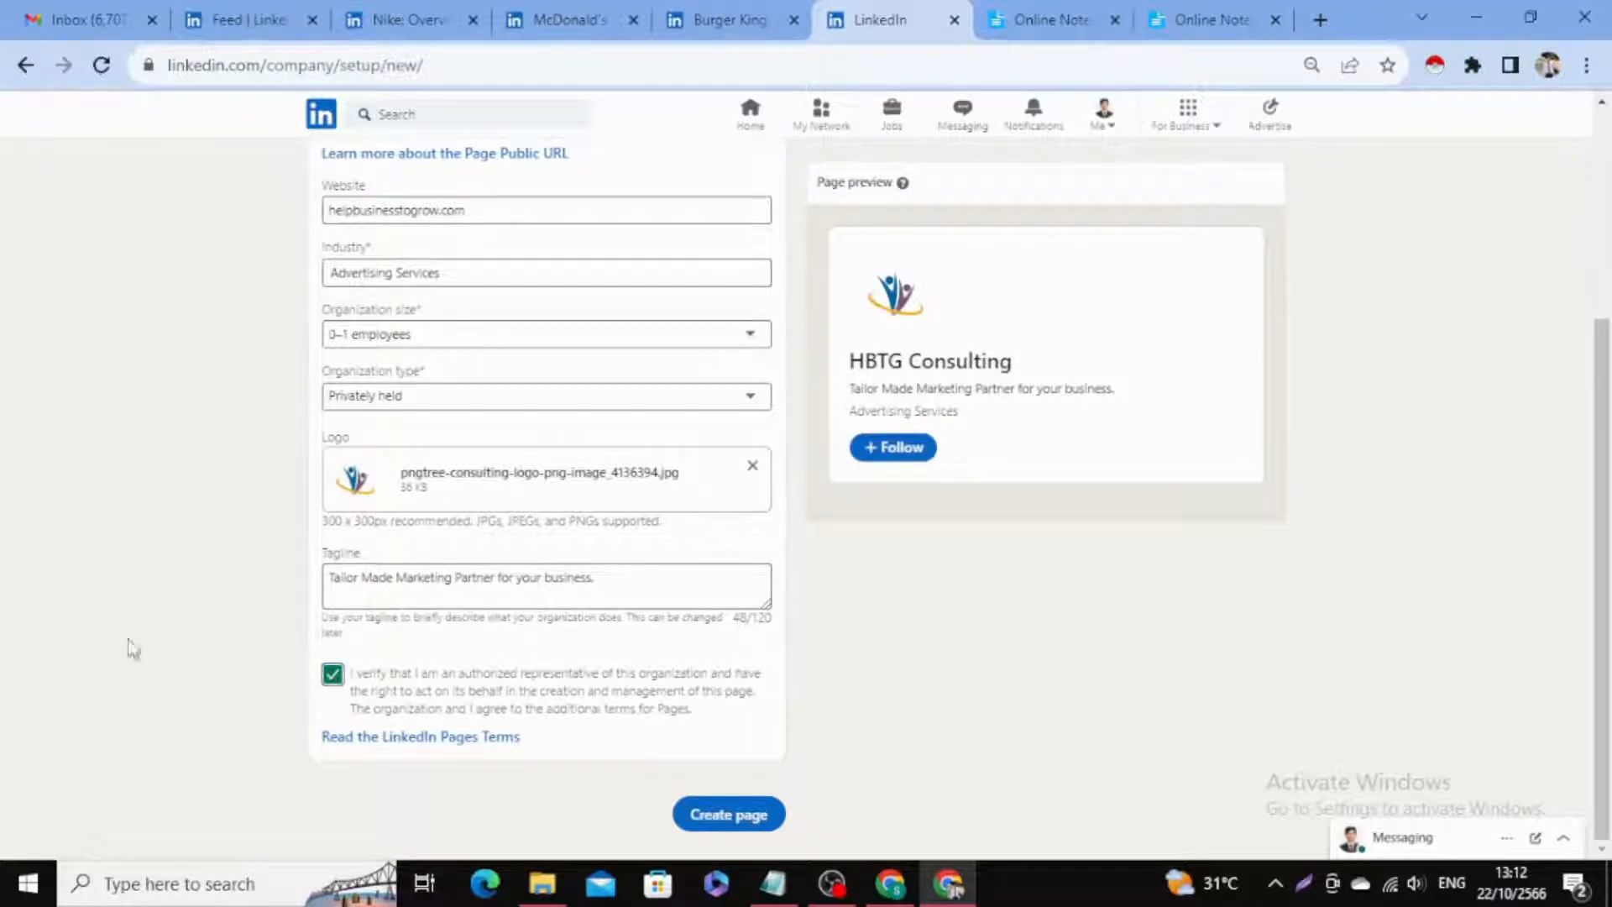
left_click(722, 815)
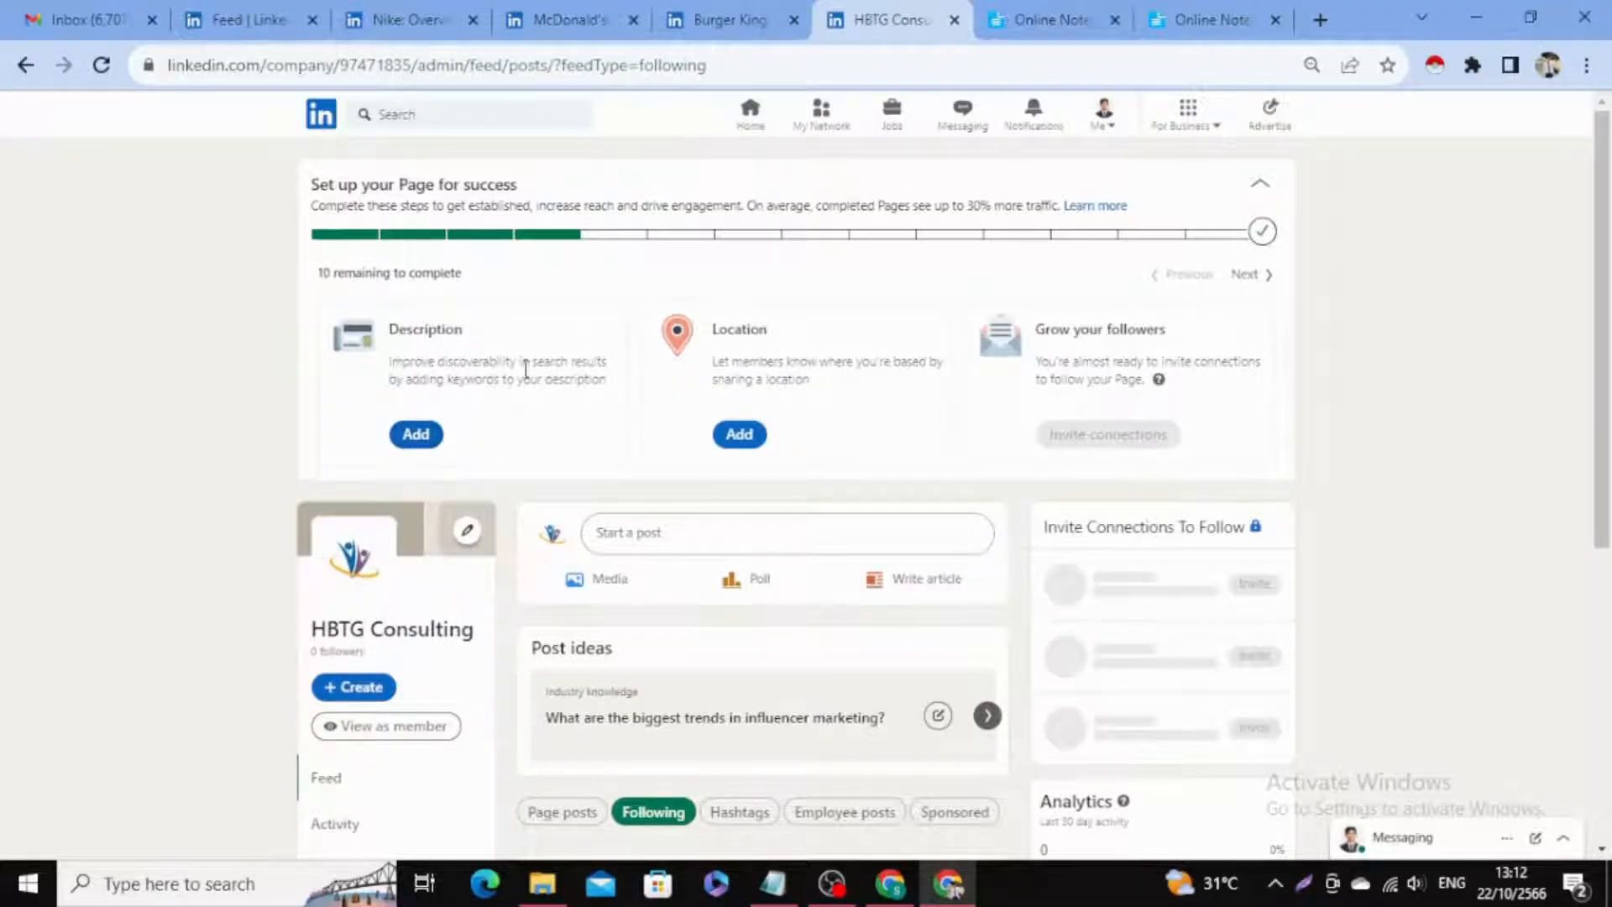
Start adding the page description and copy the Company Description paragraph from the online notepad into it.
left_click(414, 453)
left_click(719, 293)
left_click(1209, 21)
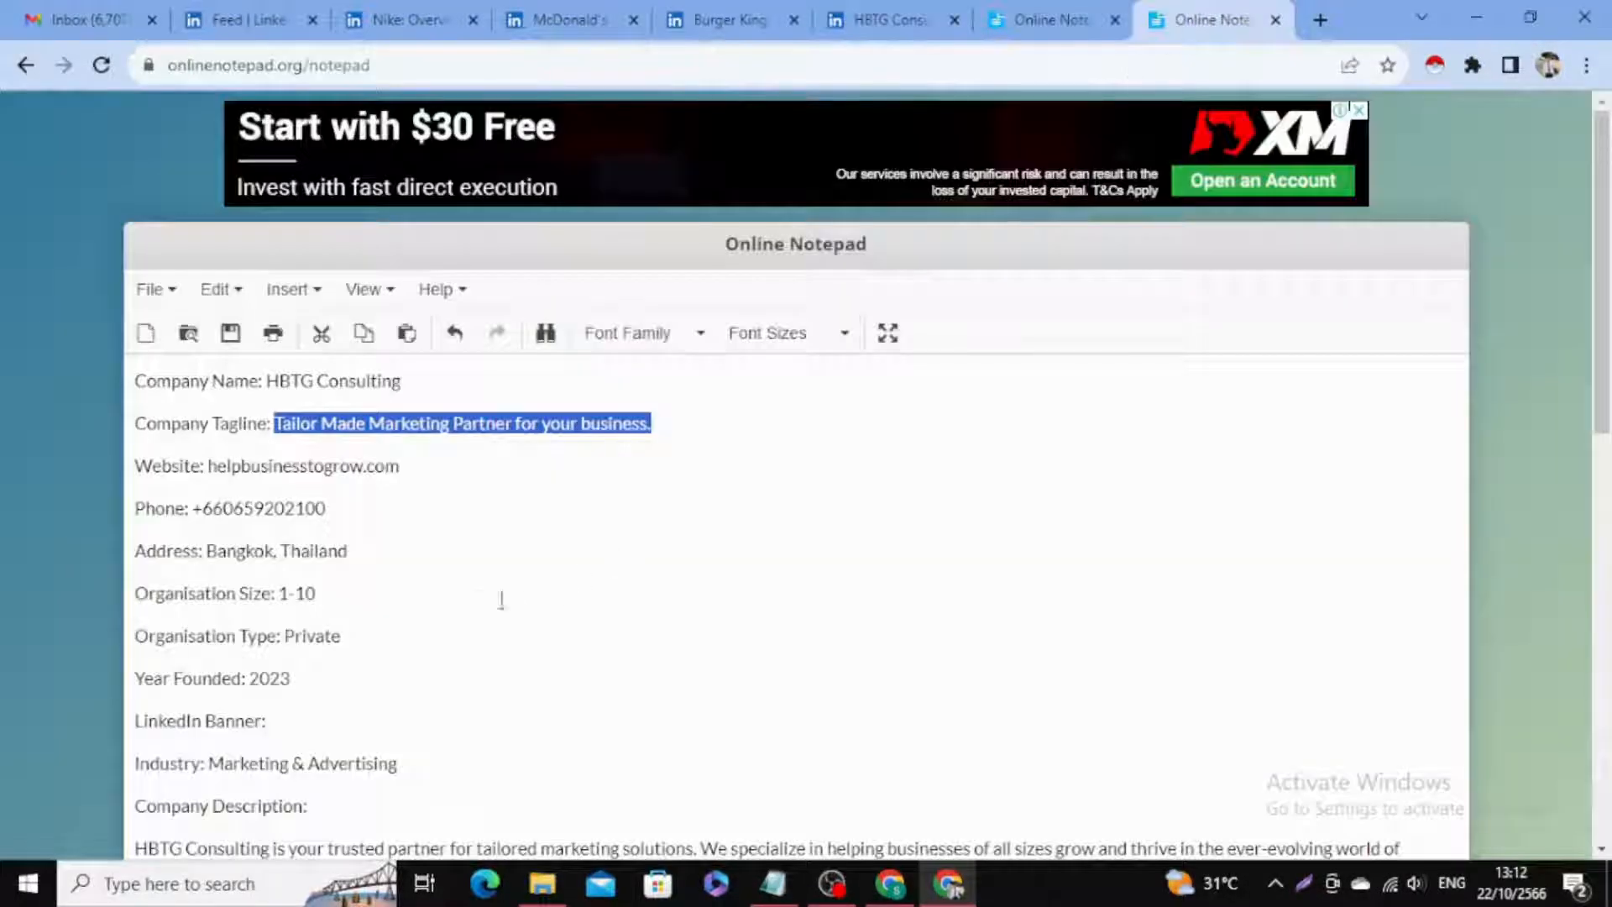
scroll(443, 610, "down", 5)
left_click_drag(137, 371, 1170, 420)
key("ctrl+c")
left_click(873, 23)
key("ctrl+v")
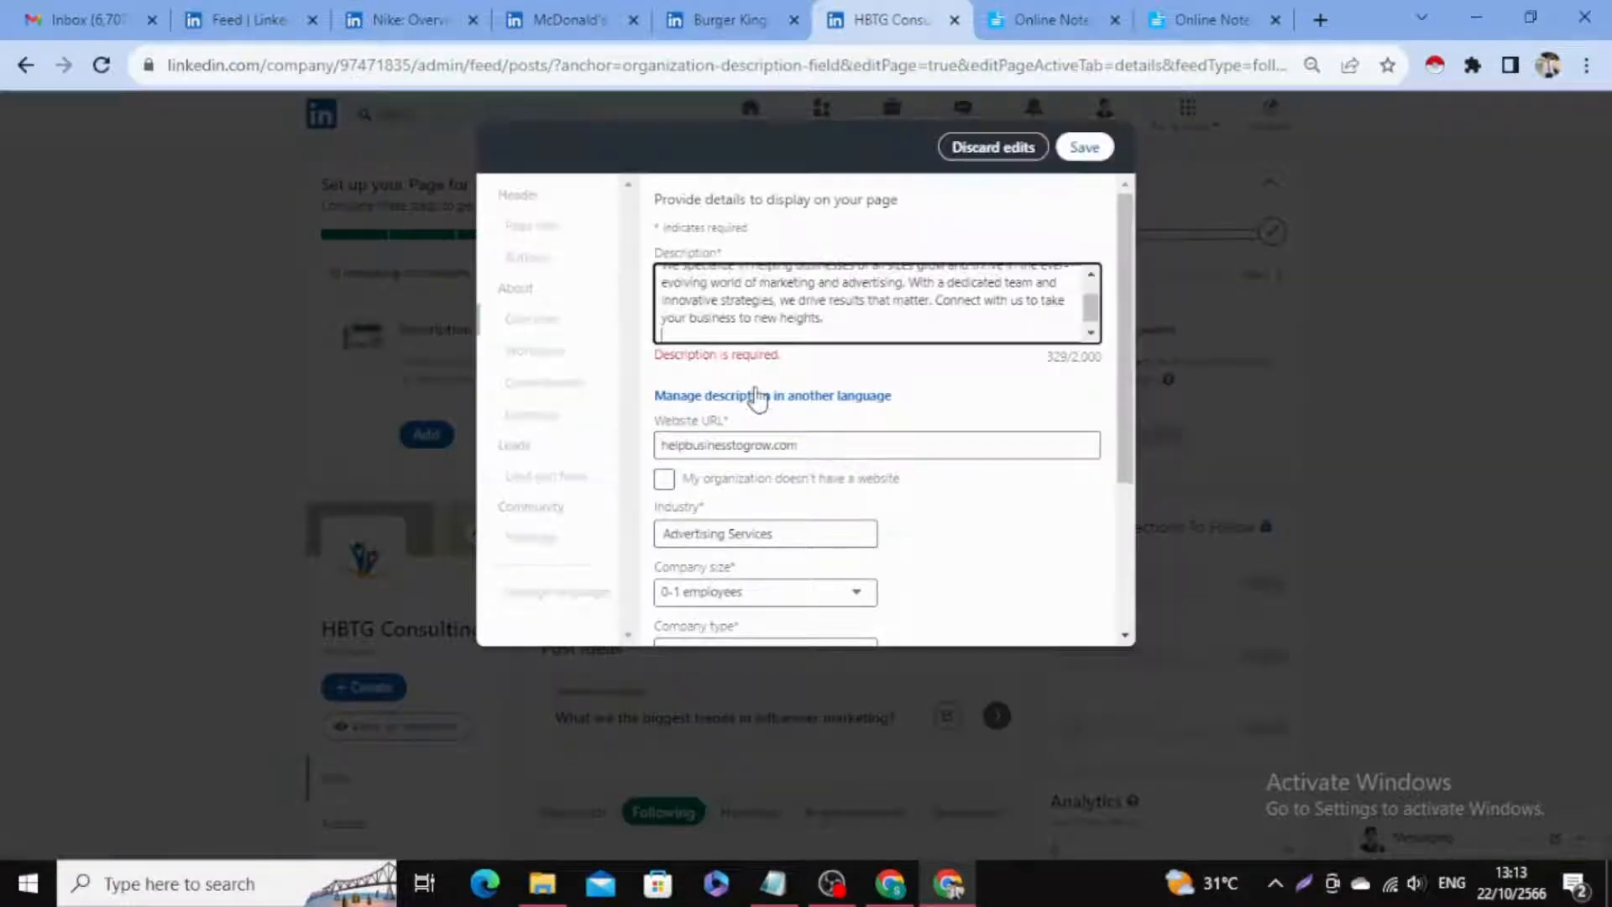
Append the About Us paragraph from the HBTG online notepad below the existing text, separated by a blank line.
key("Return")
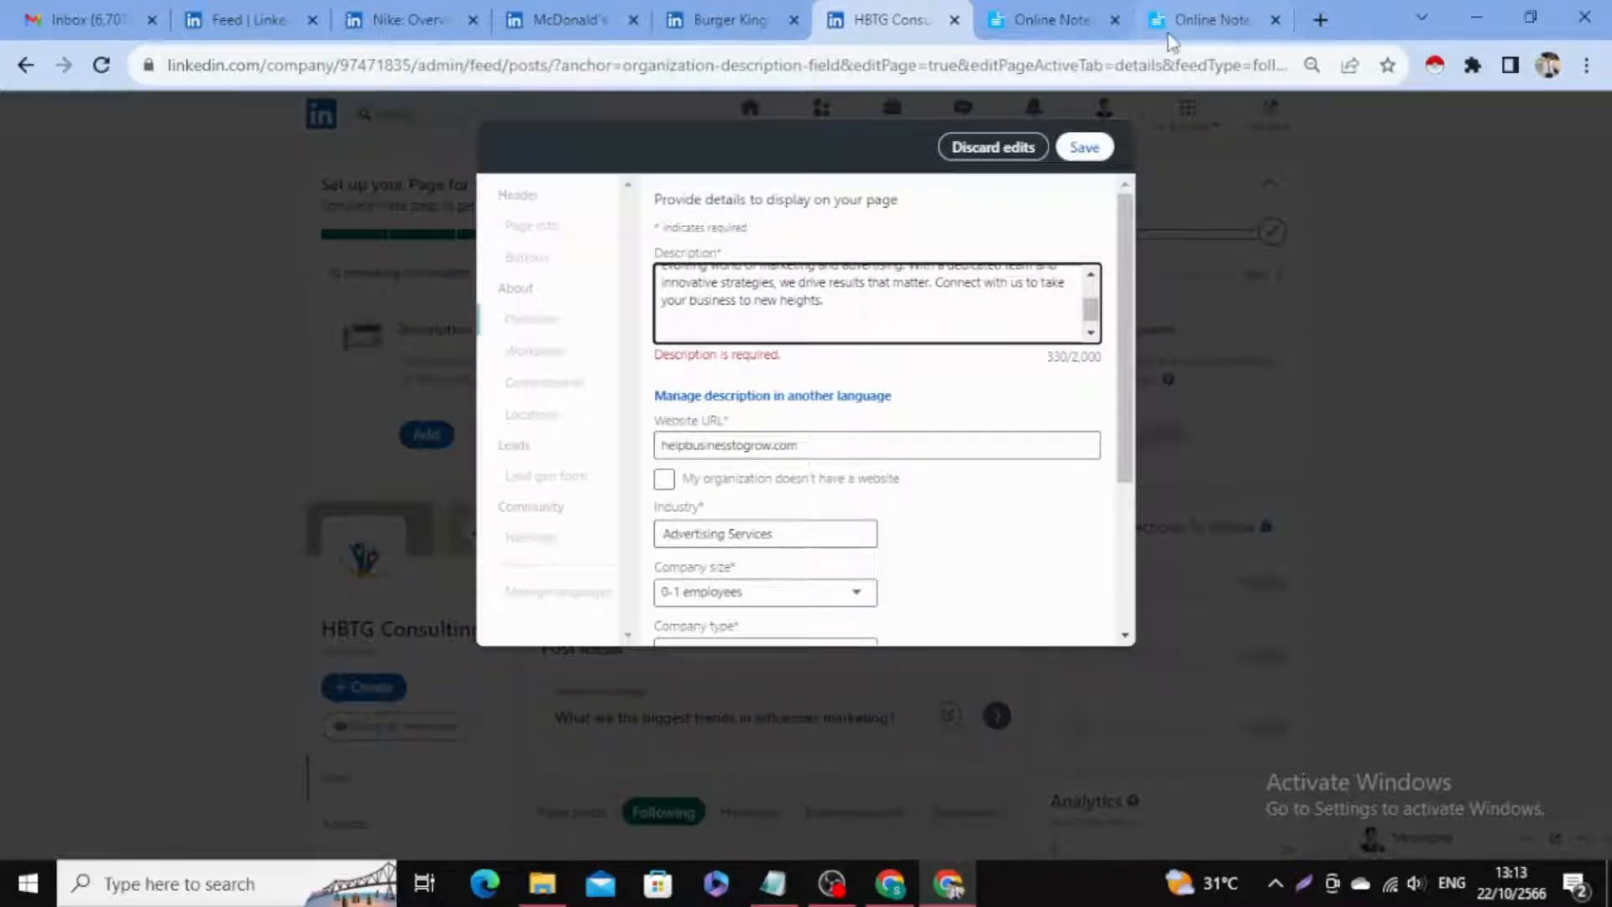
left_click(1200, 21)
left_click_drag(1139, 507, 251, 457)
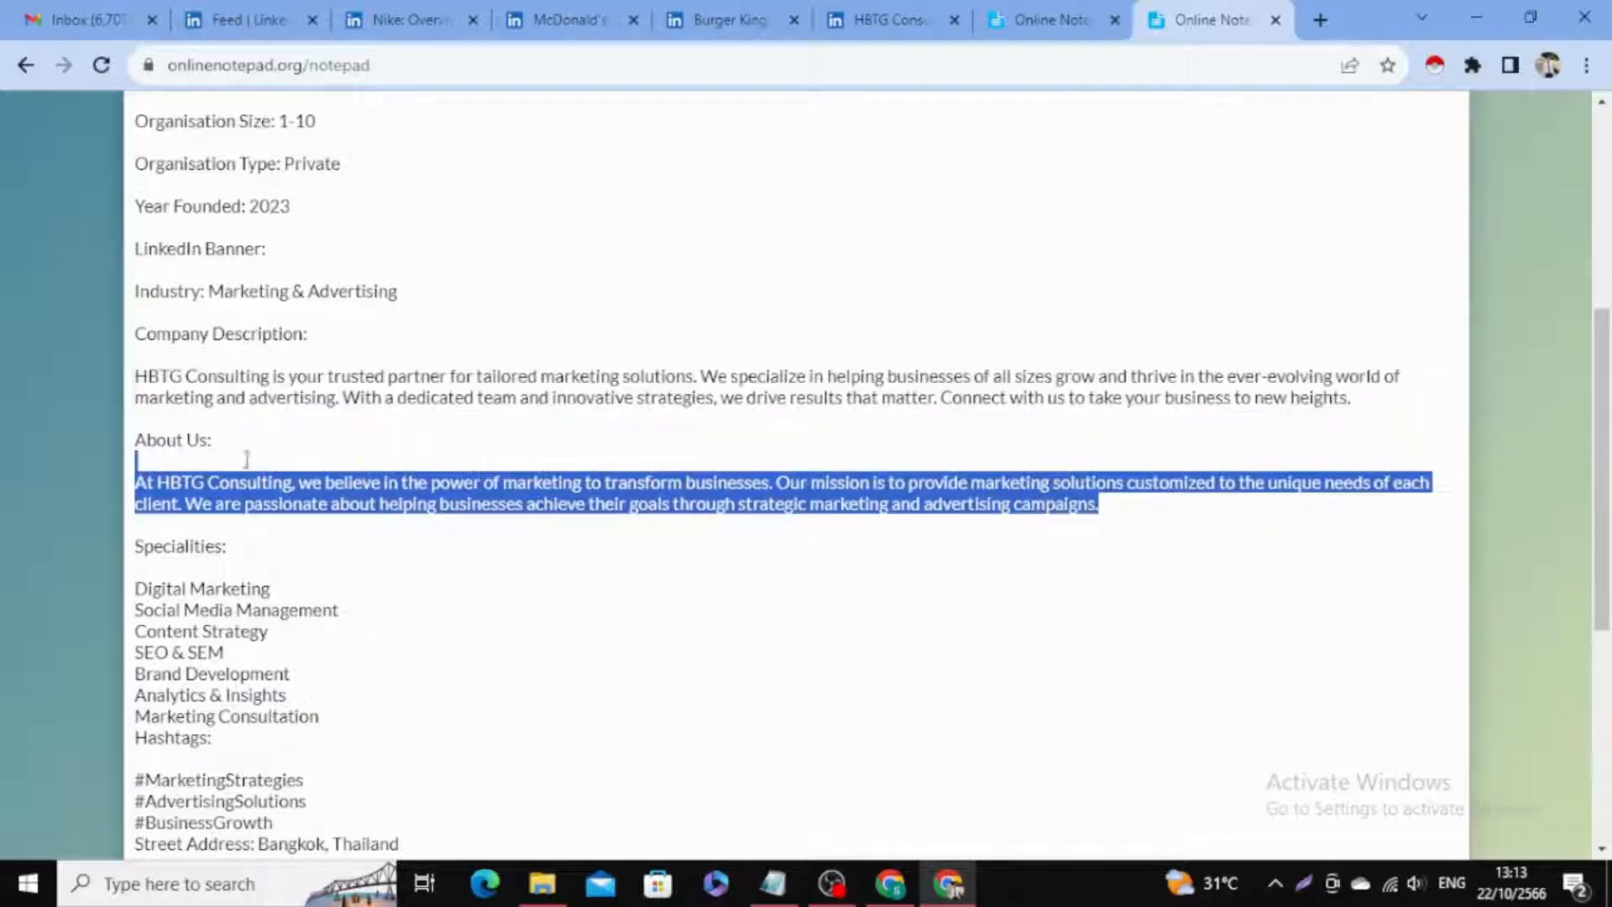
left_click(1050, 19)
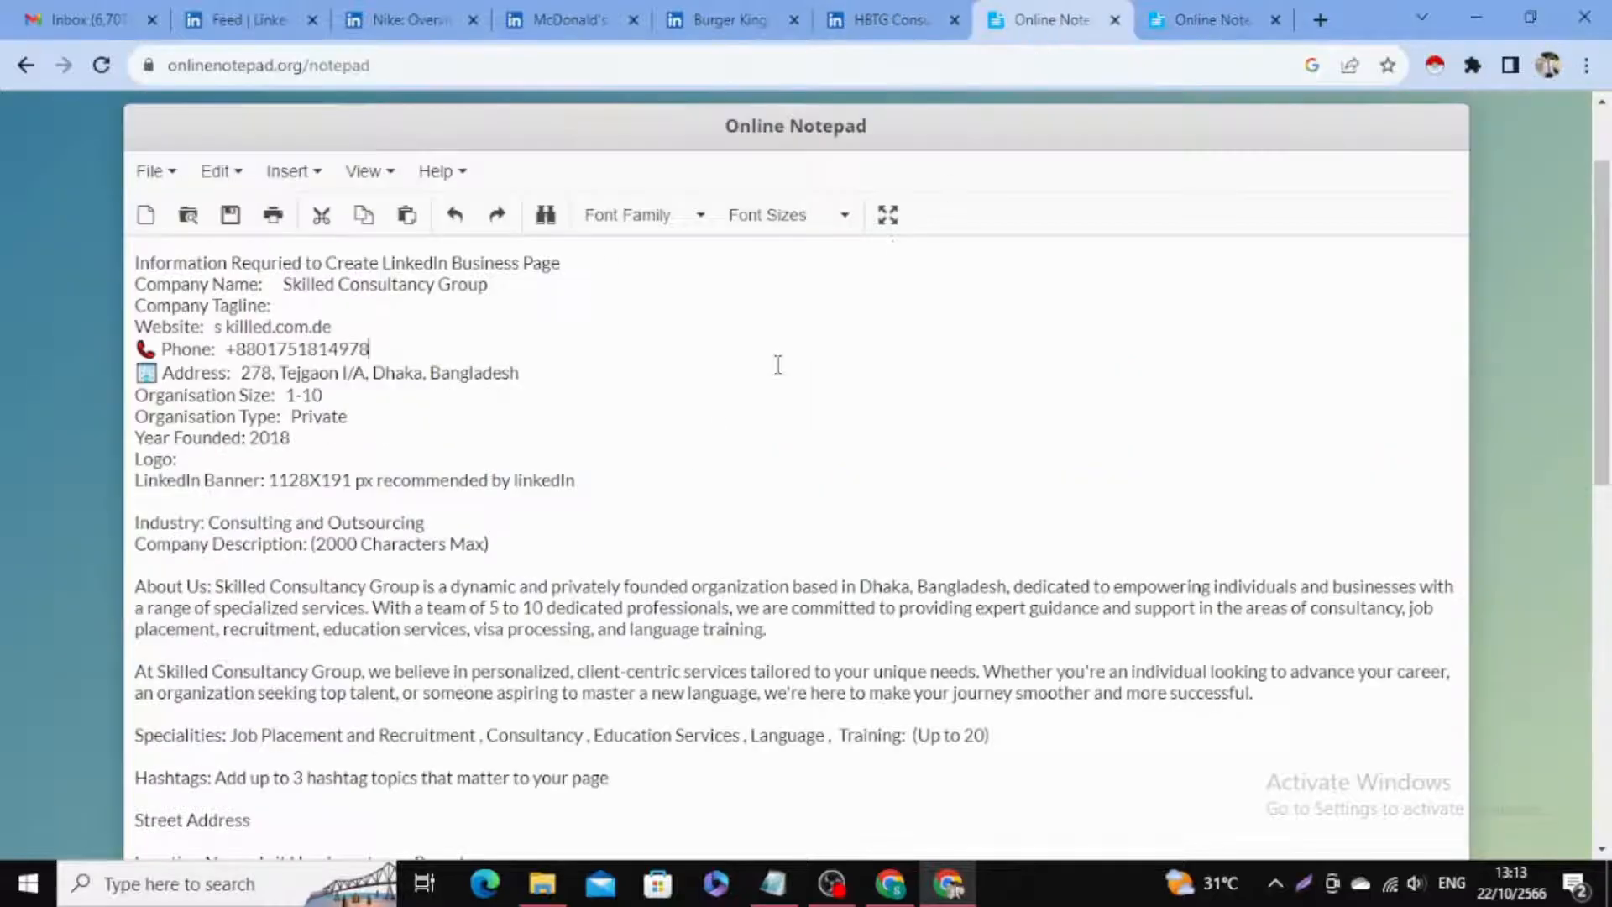
left_click(890, 19)
key("ctrl+v")
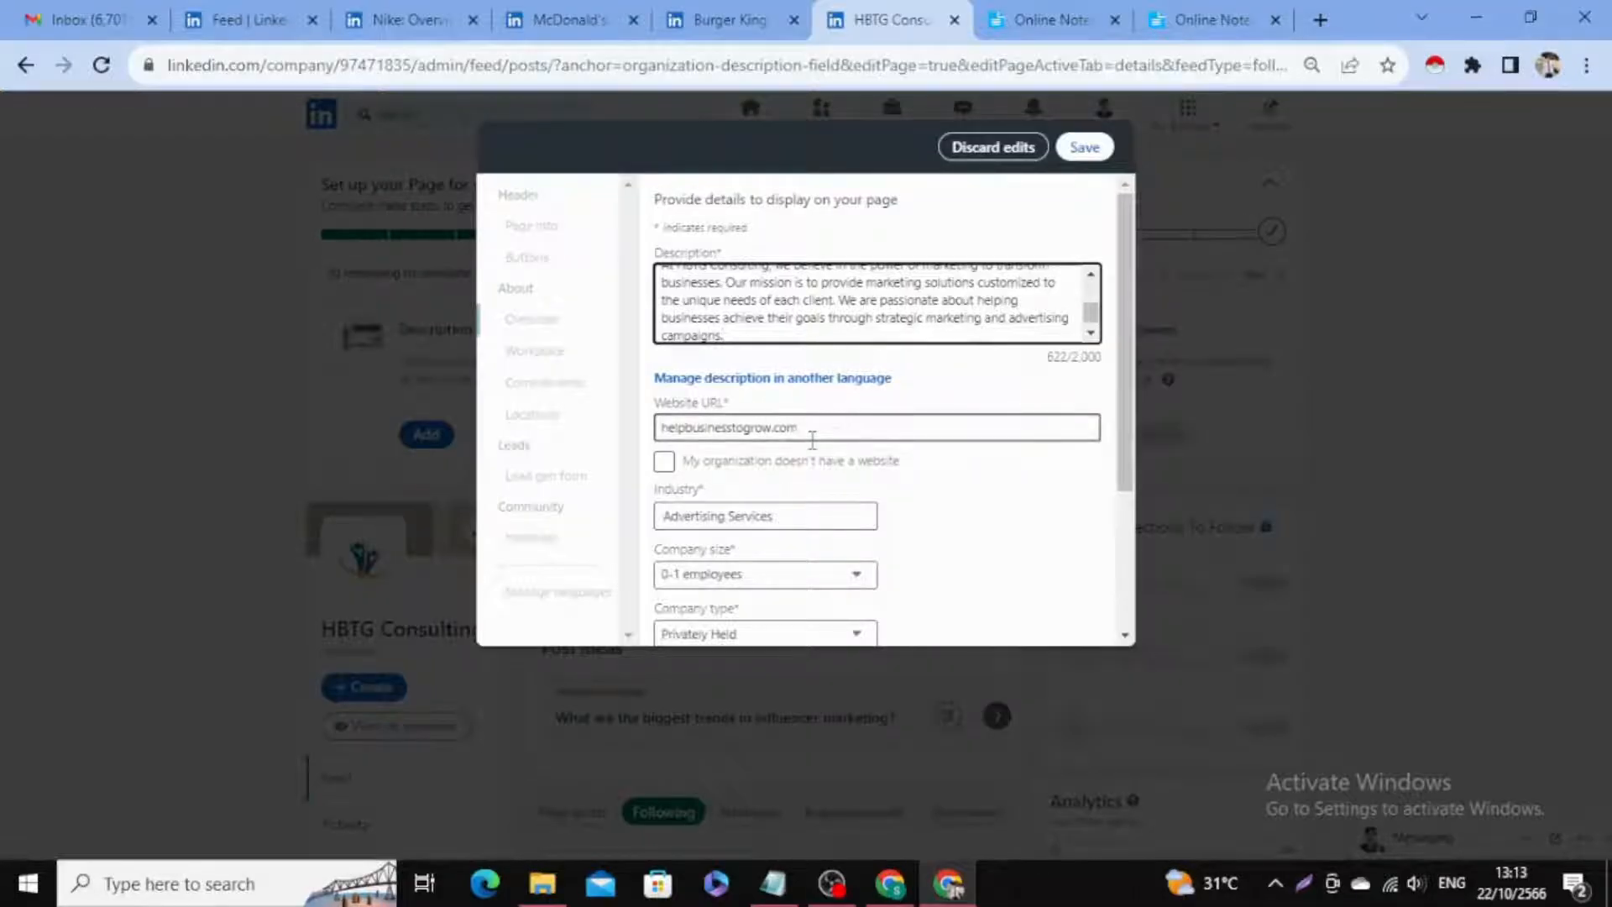
Enter the company's phone number and set the year founded to 2023 in the page details.
scroll(781, 444, "down", 2)
scroll(746, 453, "down", 1)
left_click(727, 477)
left_click(716, 537)
left_click(702, 480)
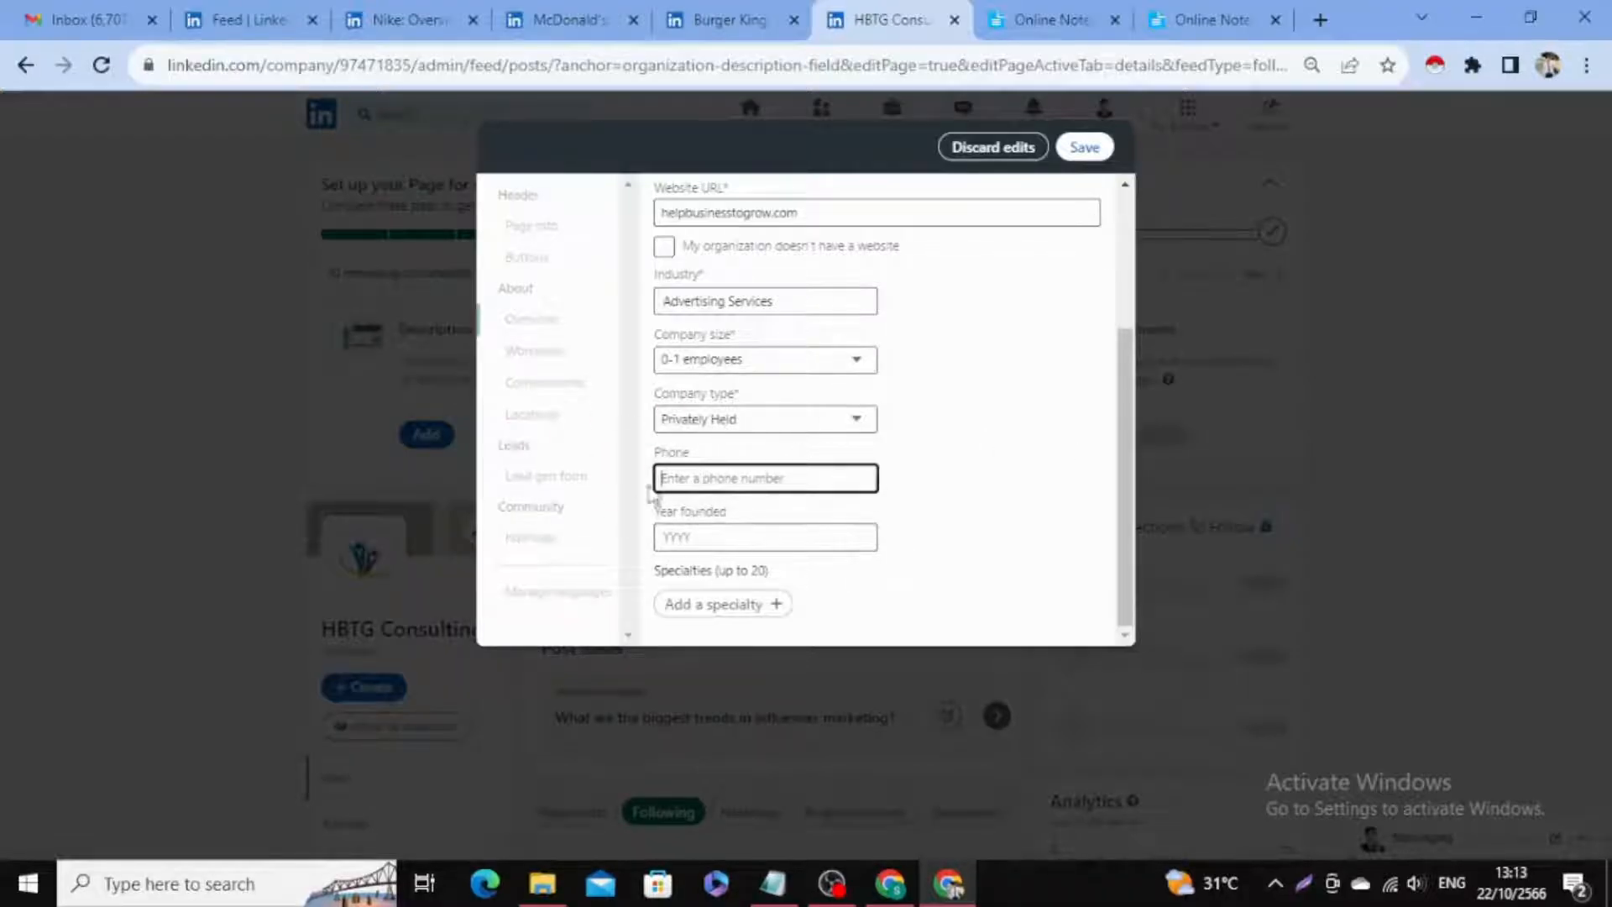
type("-")
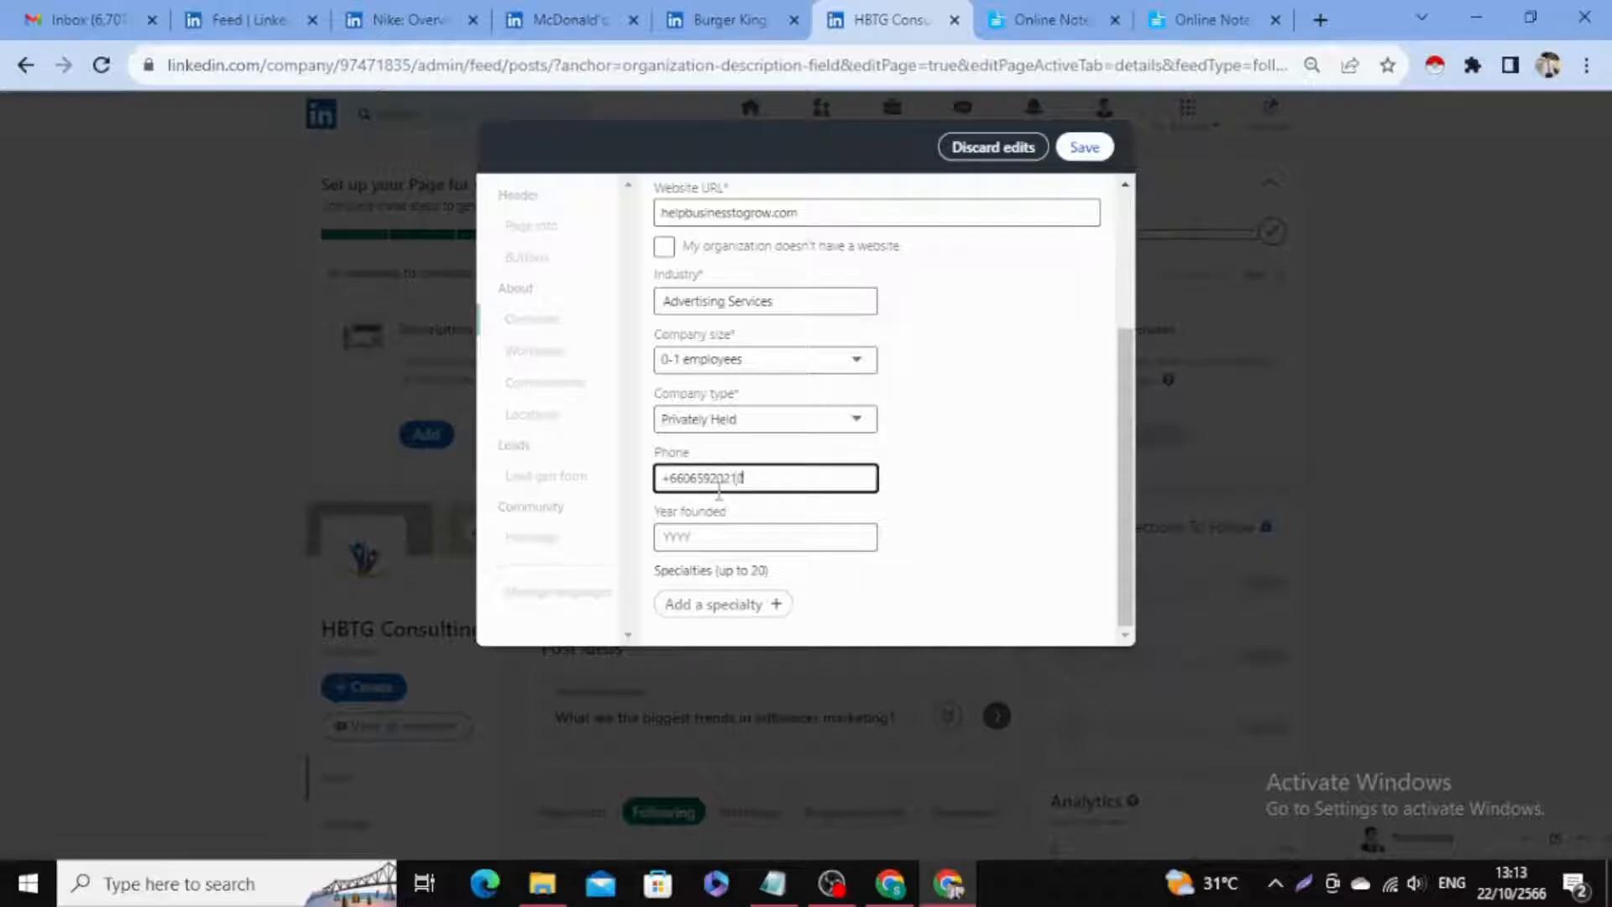
left_click(695, 537)
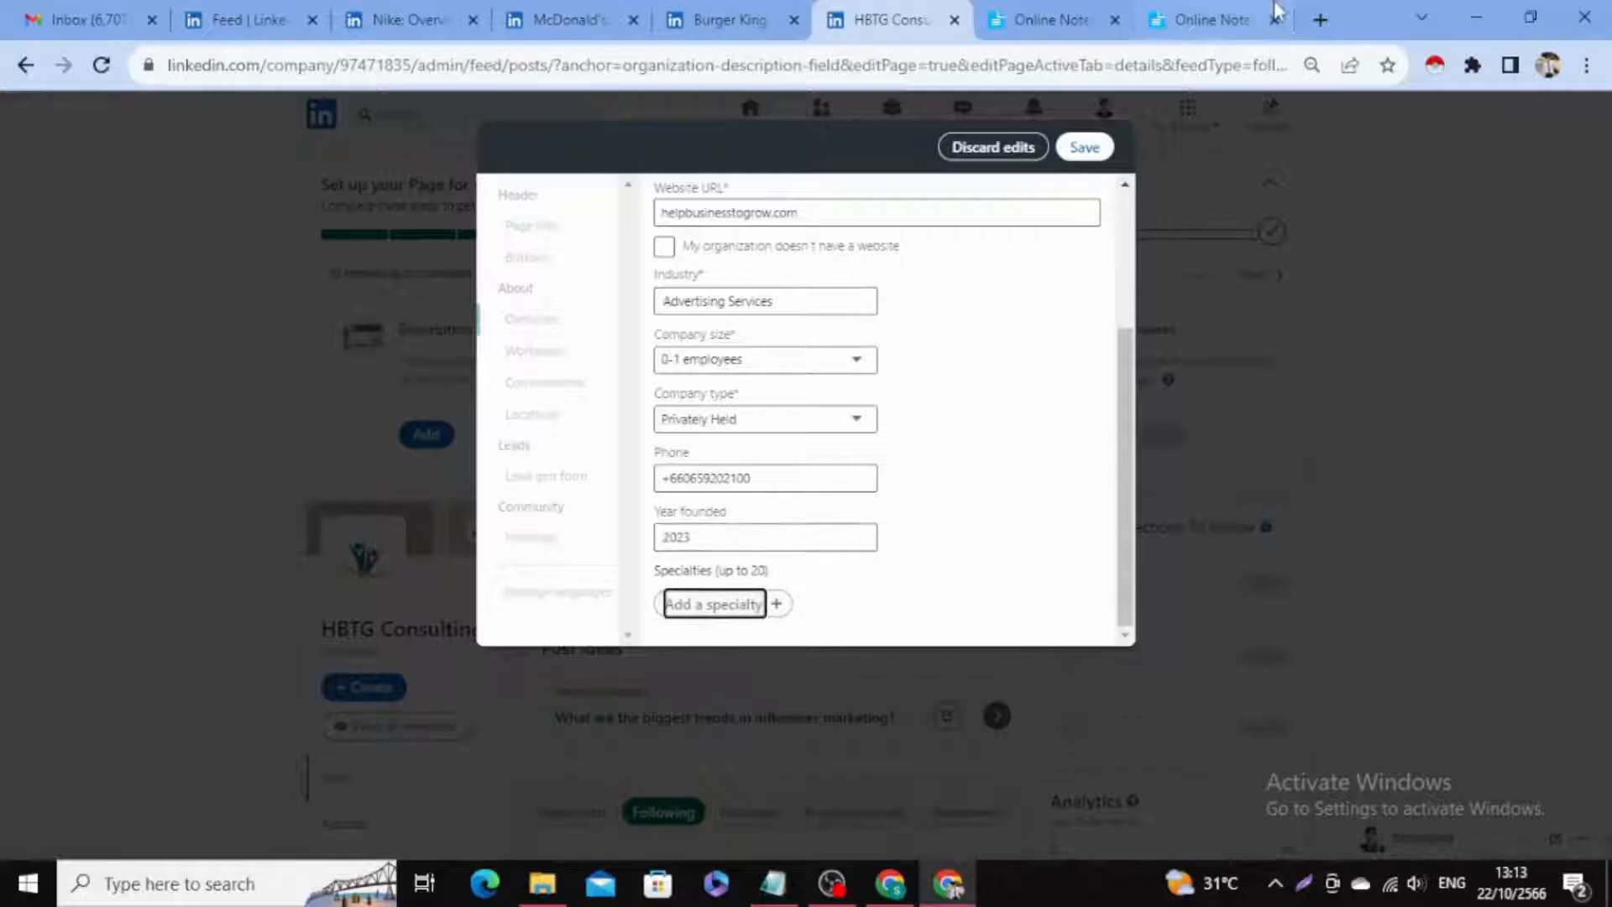
Copy MarketingStrategies without the hash sign from the notepad's hashtags and add it as a specialty.
left_click(1199, 18)
scroll(372, 664, "down", 3)
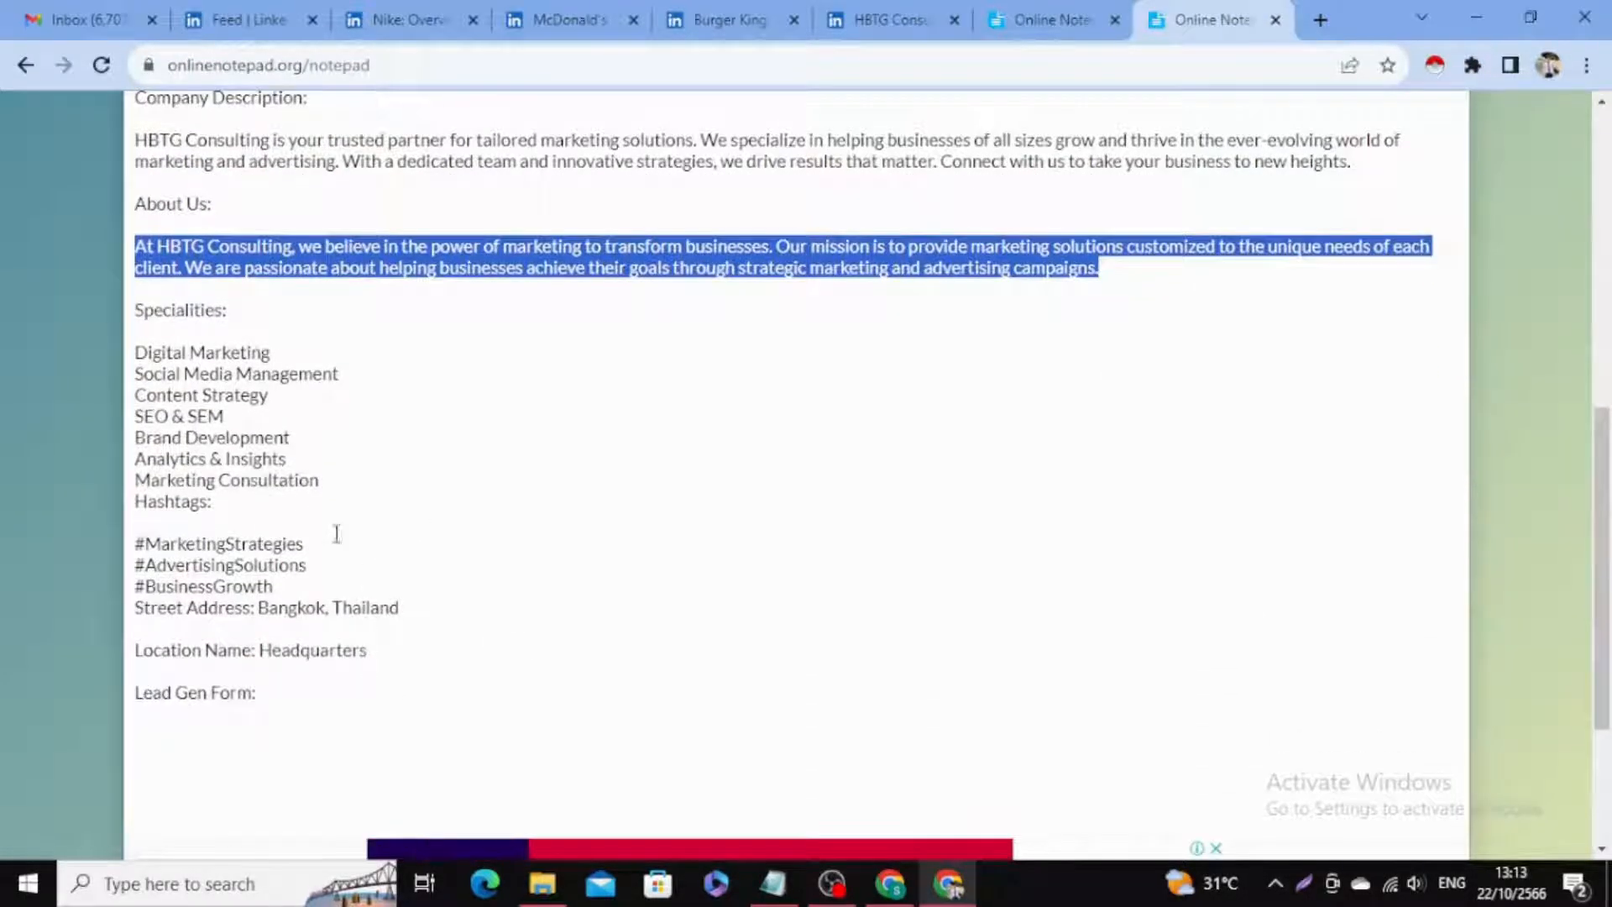
left_click_drag(335, 542, 156, 541)
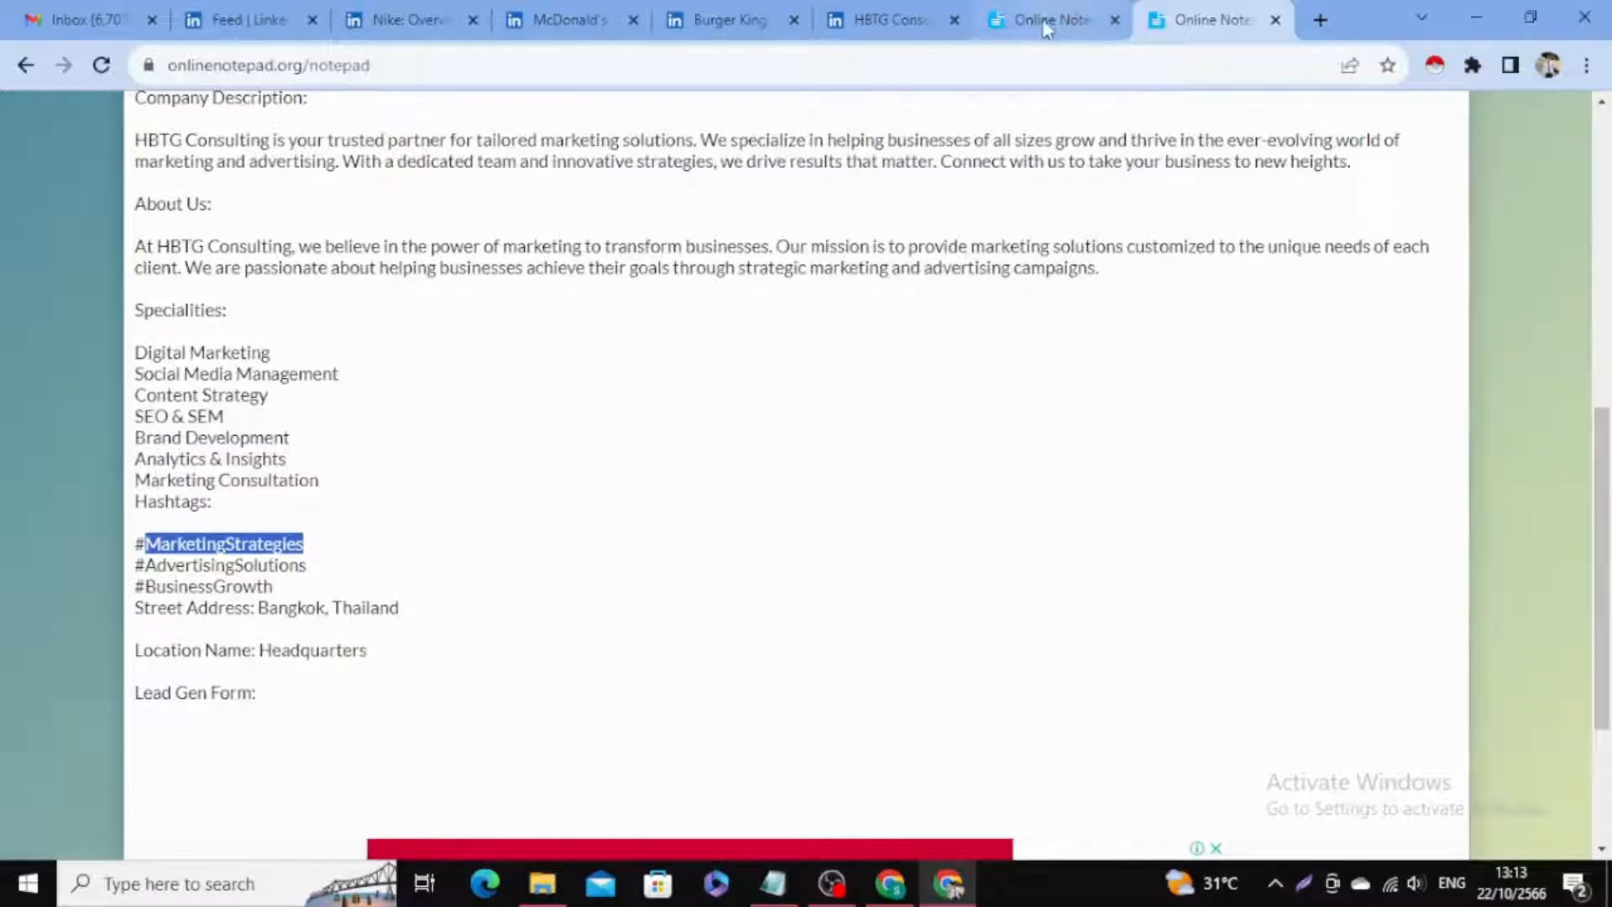
left_click(873, 19)
key("ctrl+v")
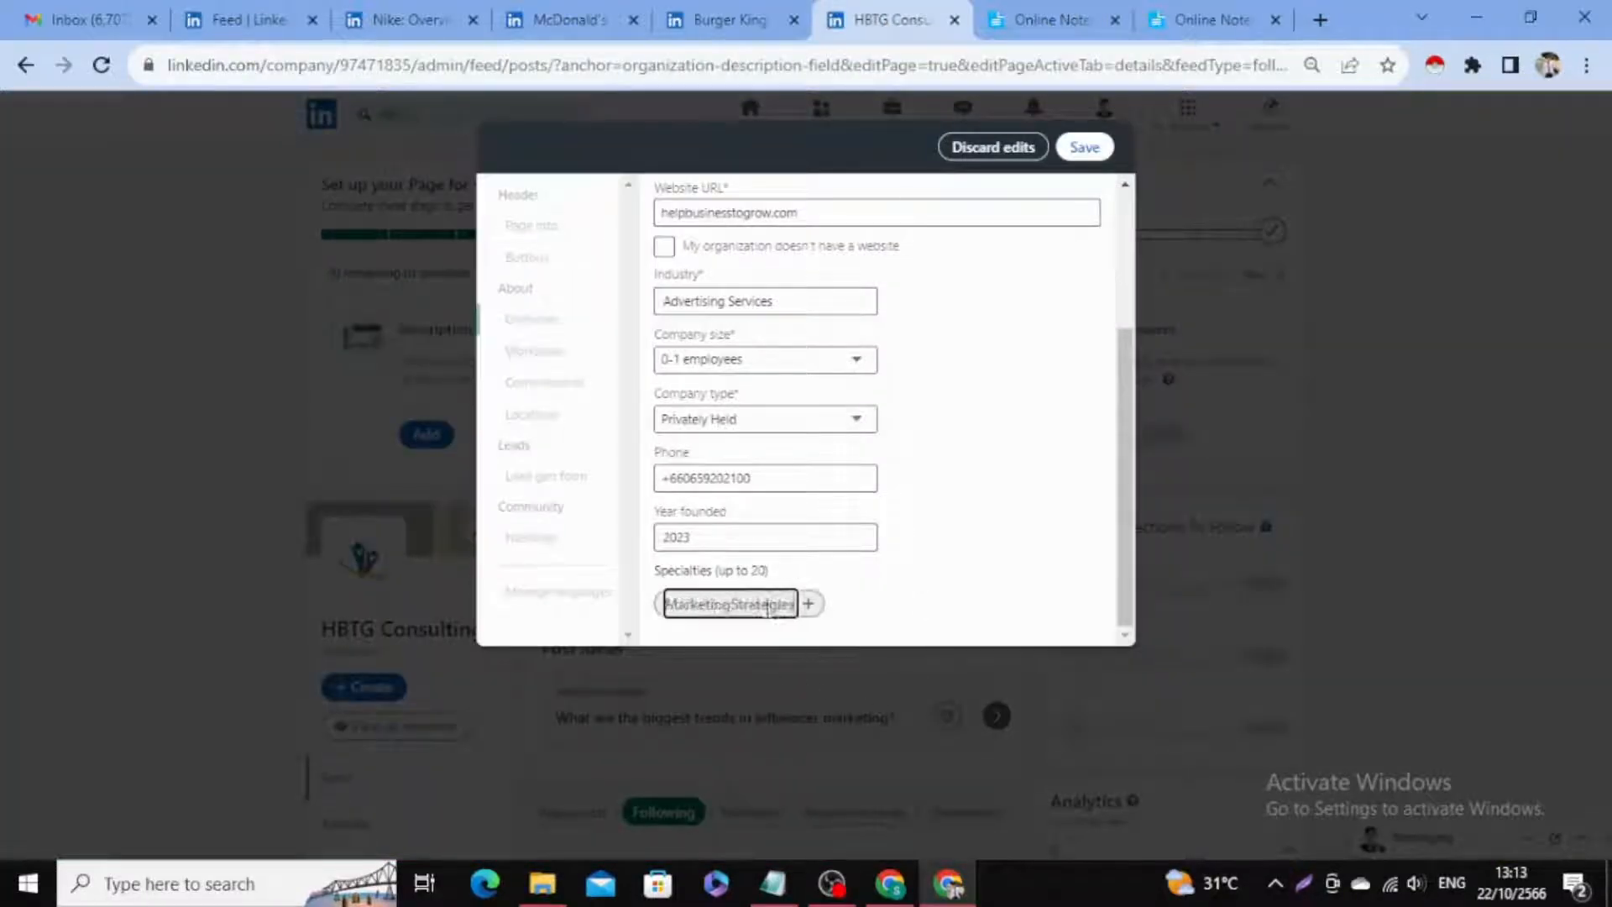
key("Return")
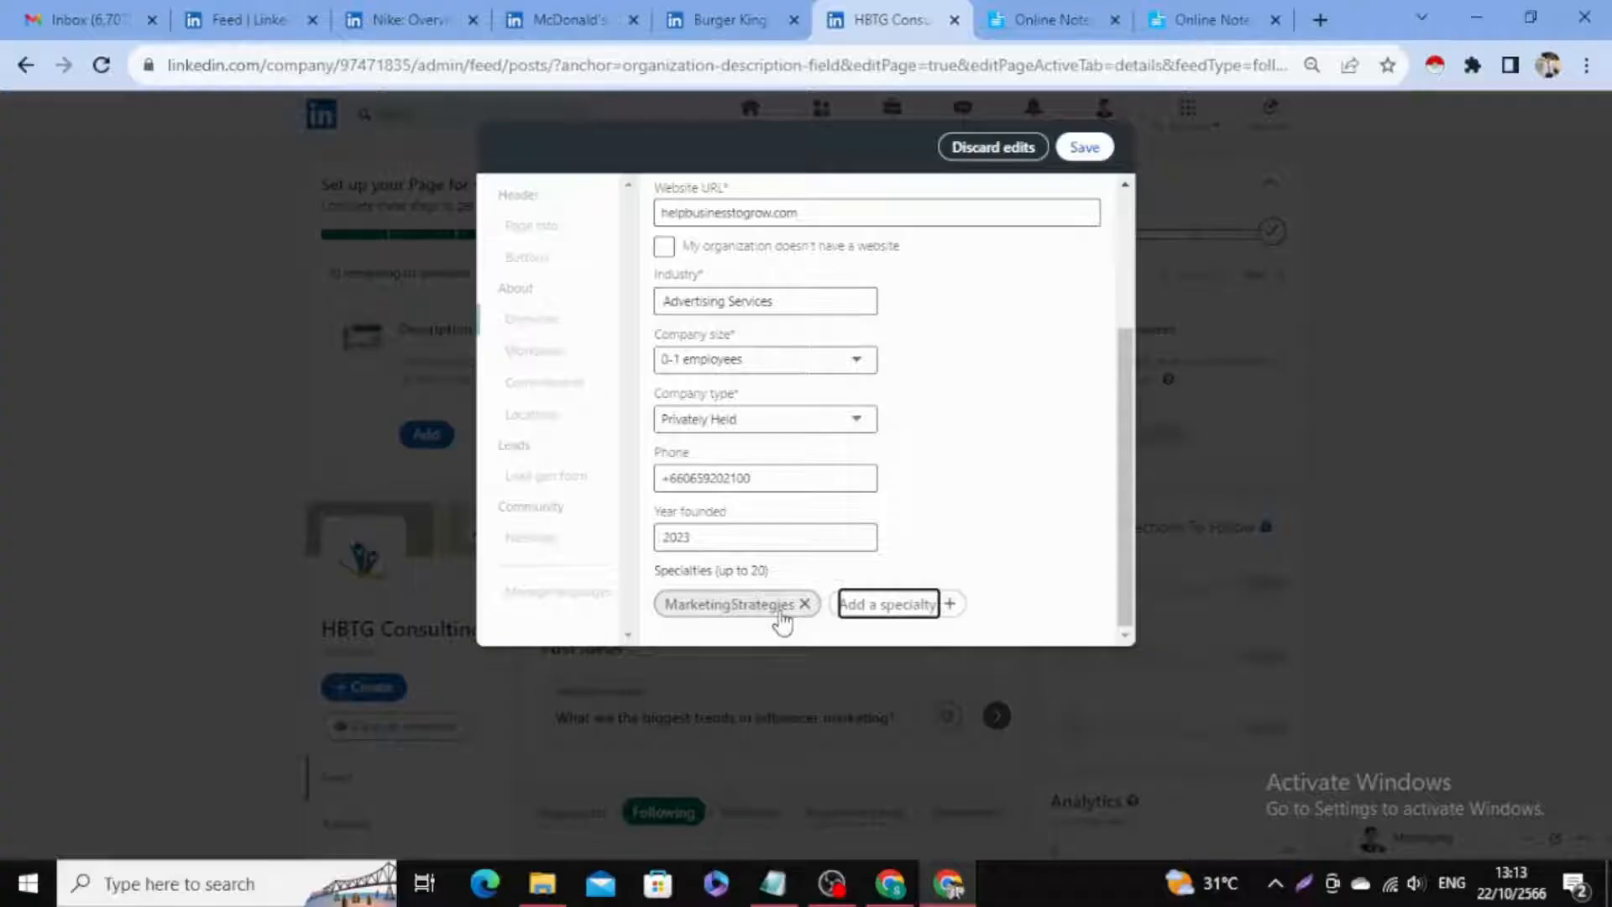
Add "Marketing consultation" as another specialty of the company.
type("Ma")
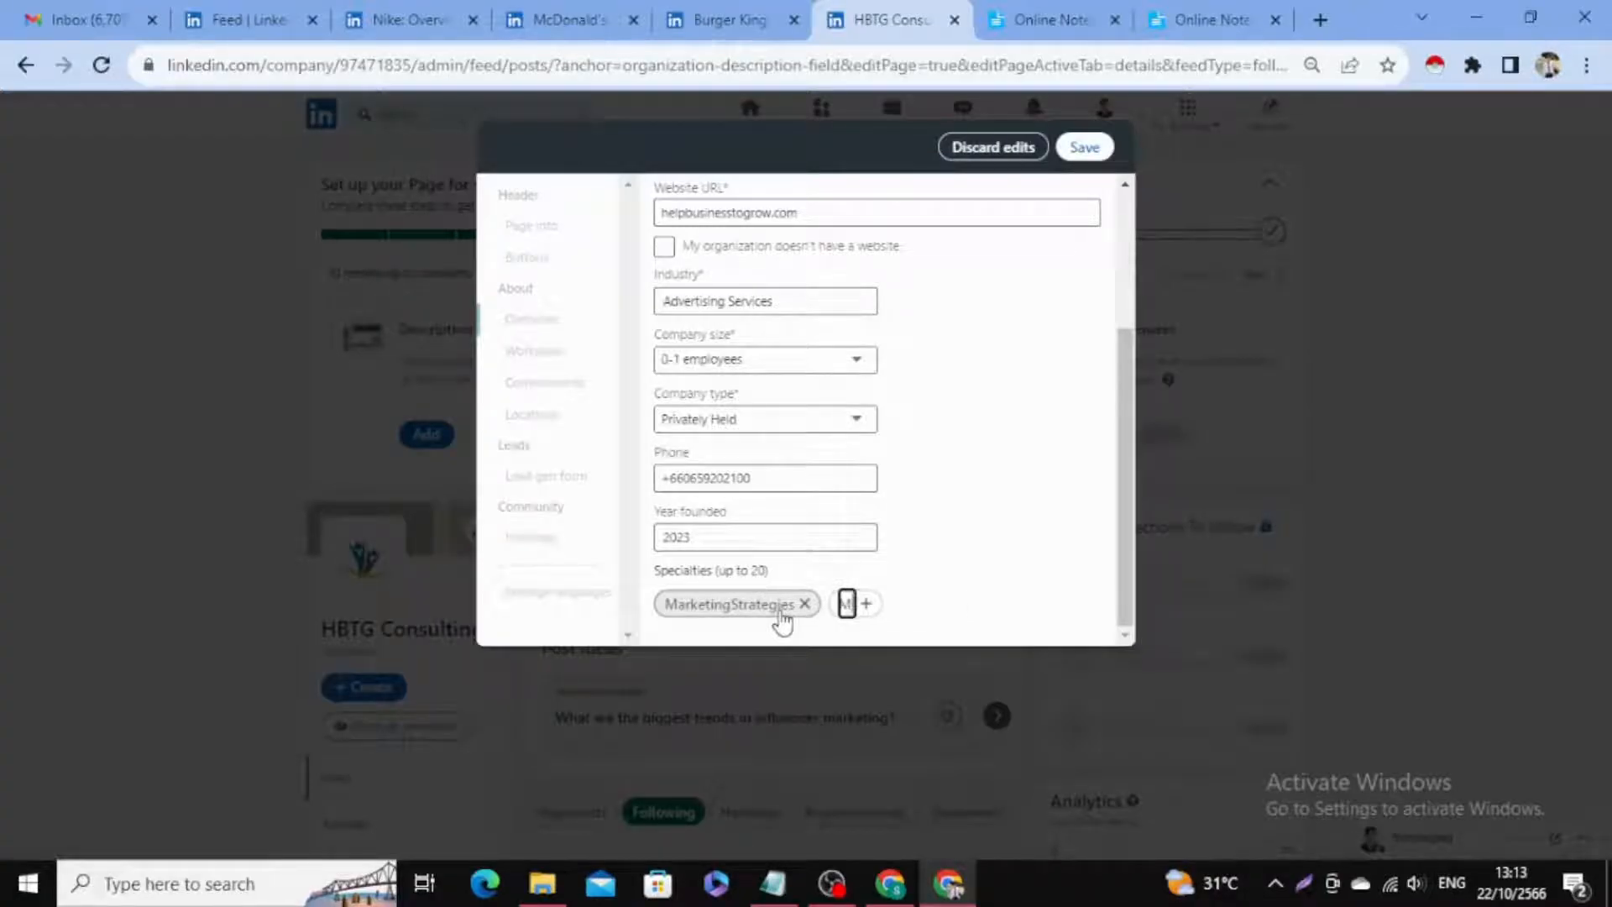
type("rketing")
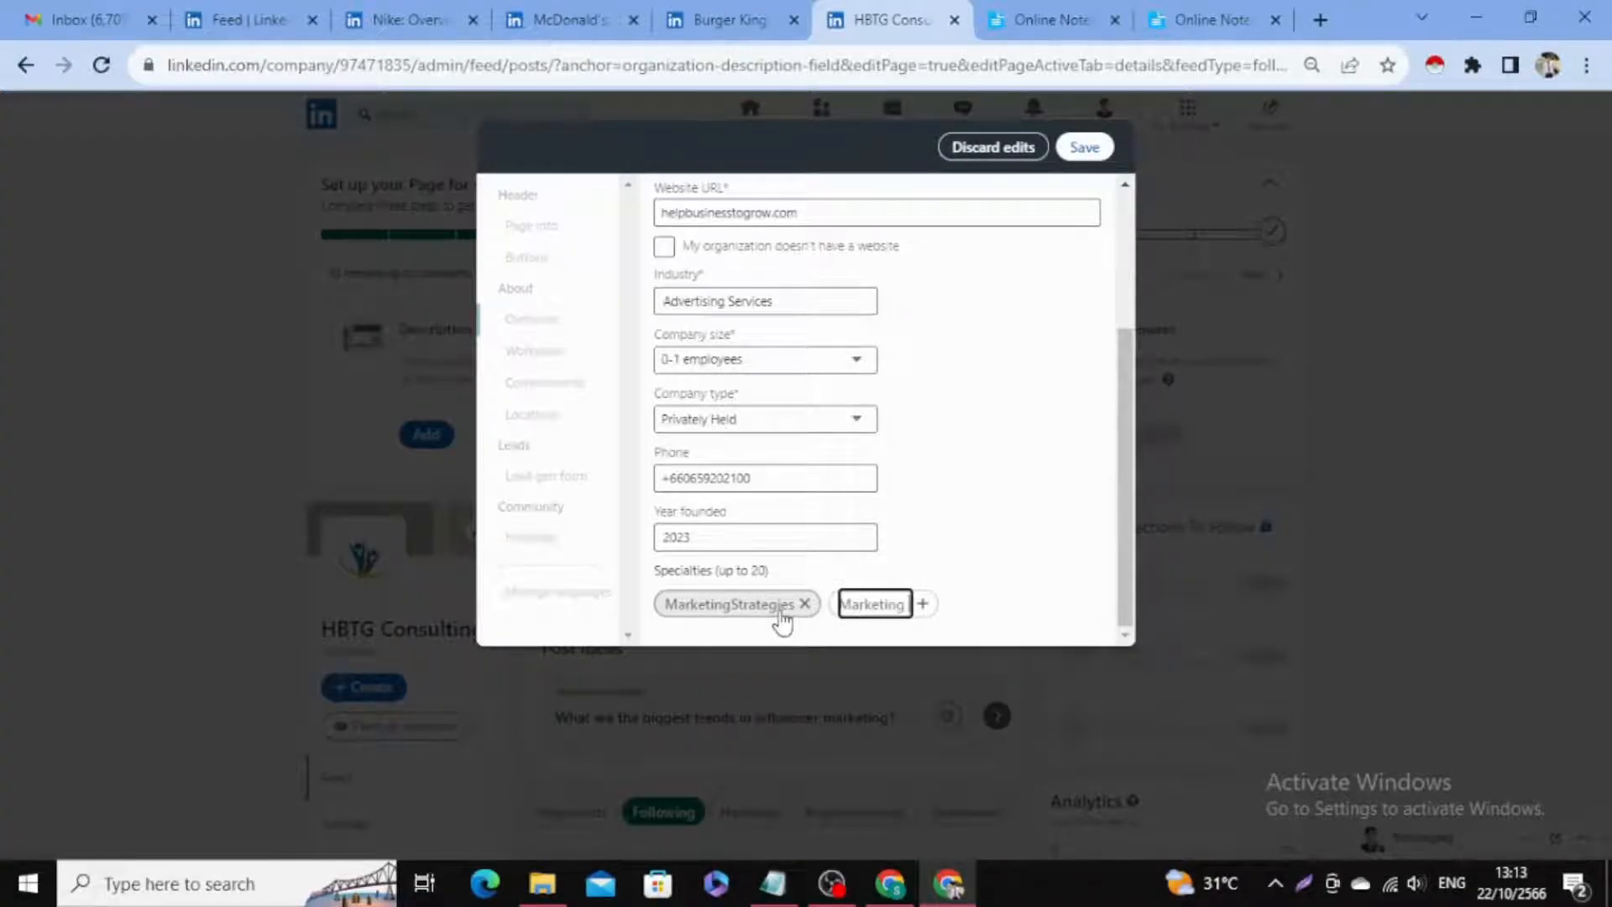
type(" consultation")
key("Return")
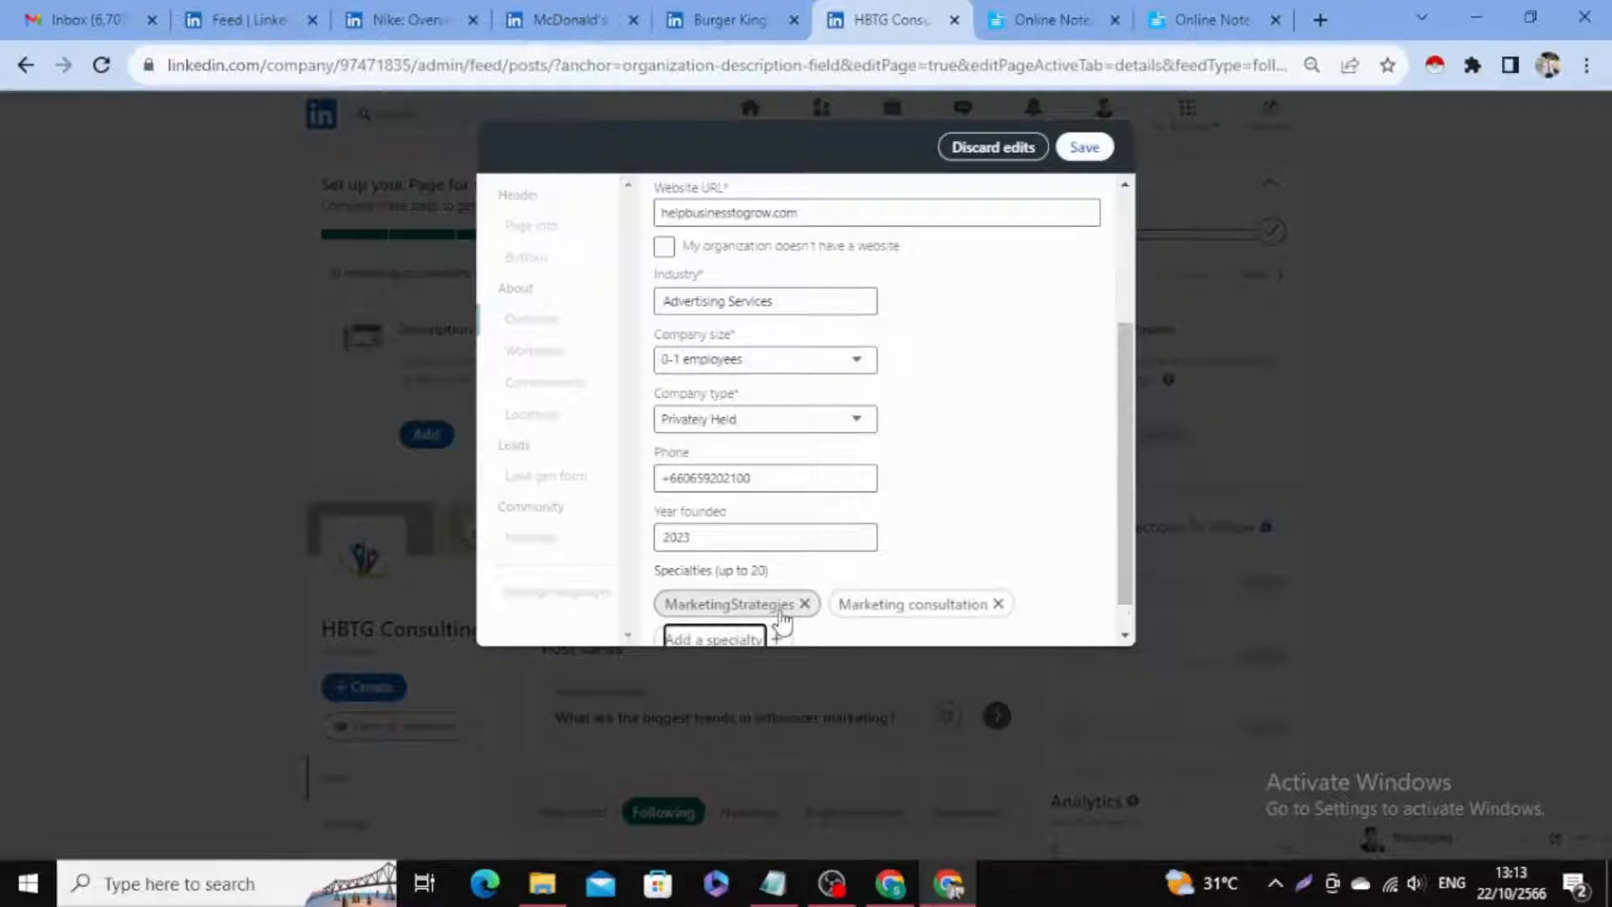
Copy AdvertisingSolutions without the hash sign from the notepad's hashtags and add it as a specialty.
left_click(1212, 19)
left_click_drag(313, 565, 146, 564)
key("ctrl+c")
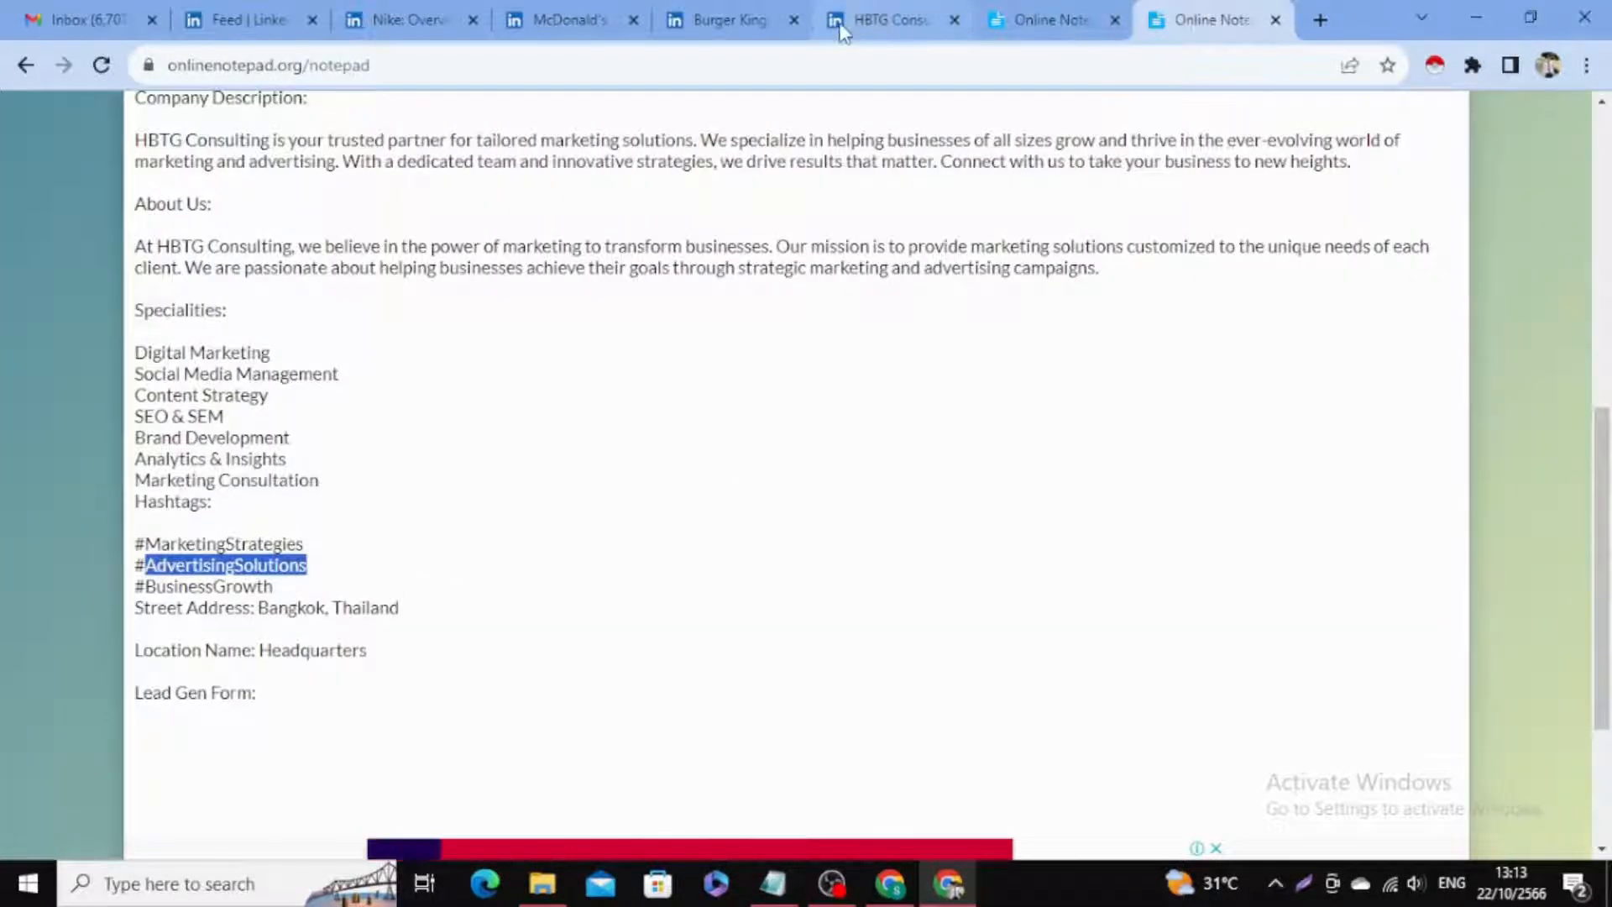
left_click(881, 20)
key("ctrl+v")
key("Return")
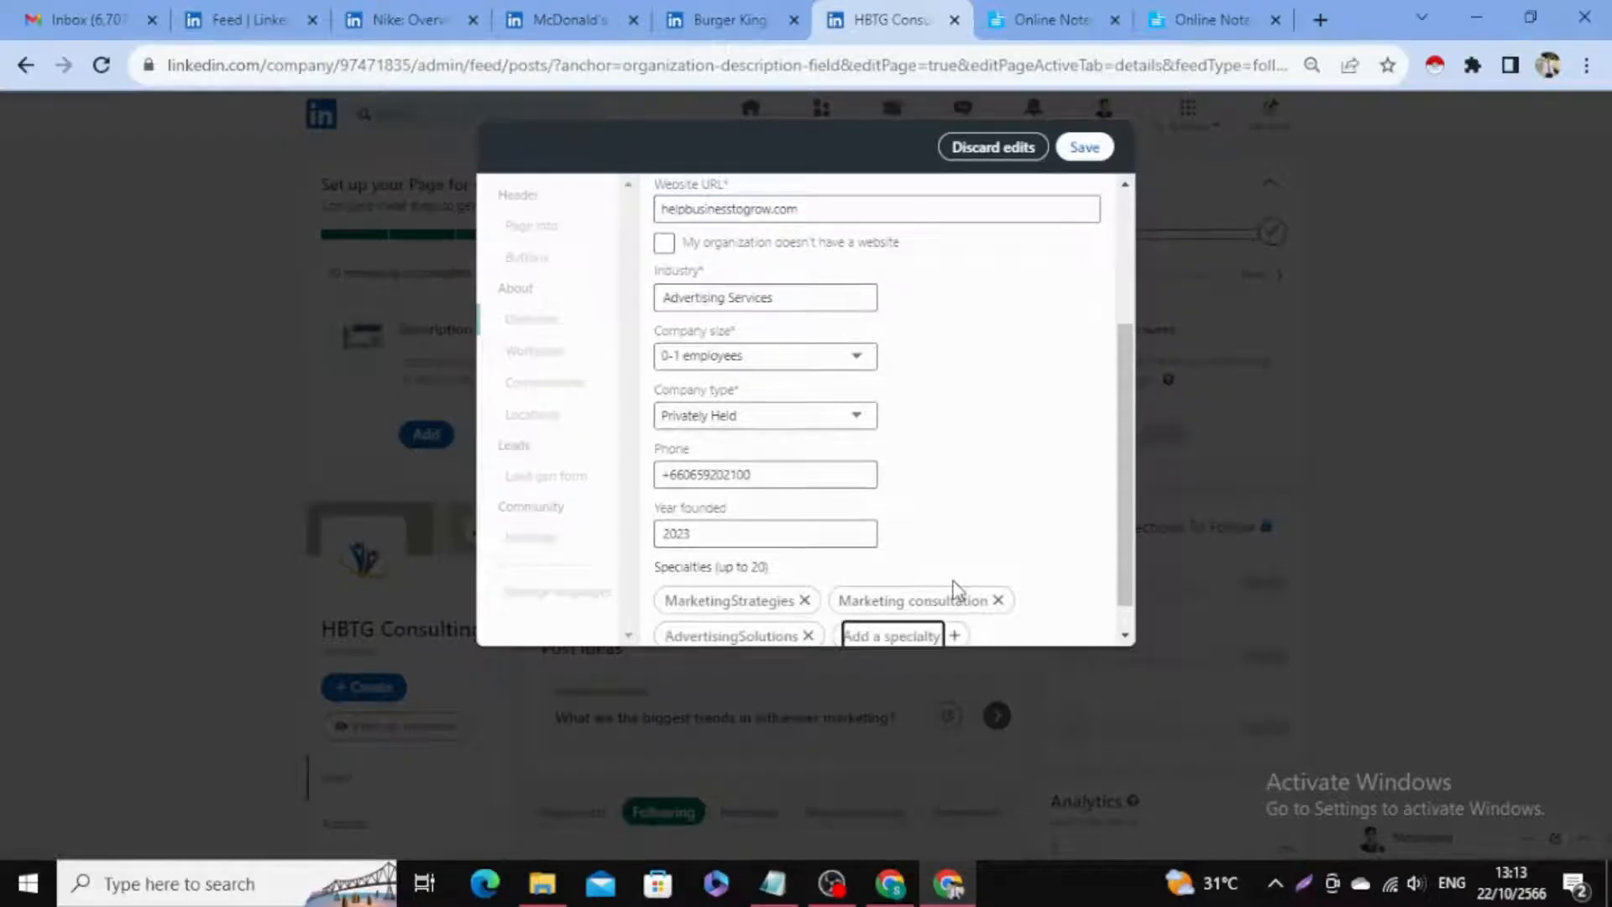
Copy BusinessGrowth without the hash sign from the notepad's hashtags and add it as a specialty.
left_click(1214, 19)
left_click_drag(272, 586, 147, 587)
key("ctrl+c")
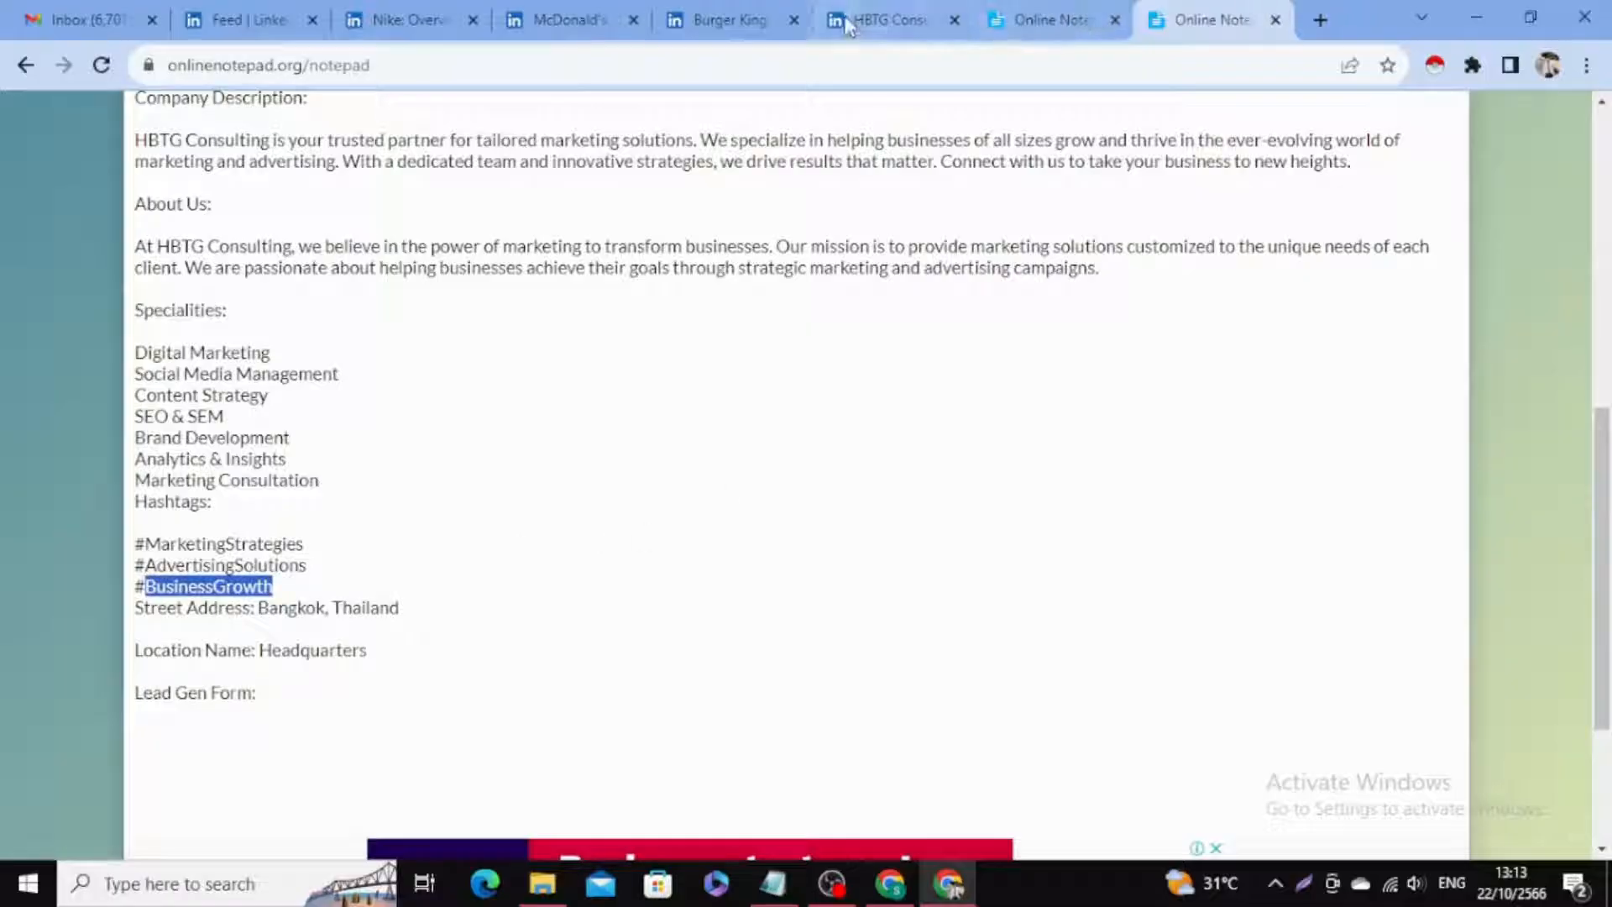
left_click(882, 19)
key("ctrl+v")
key("Return")
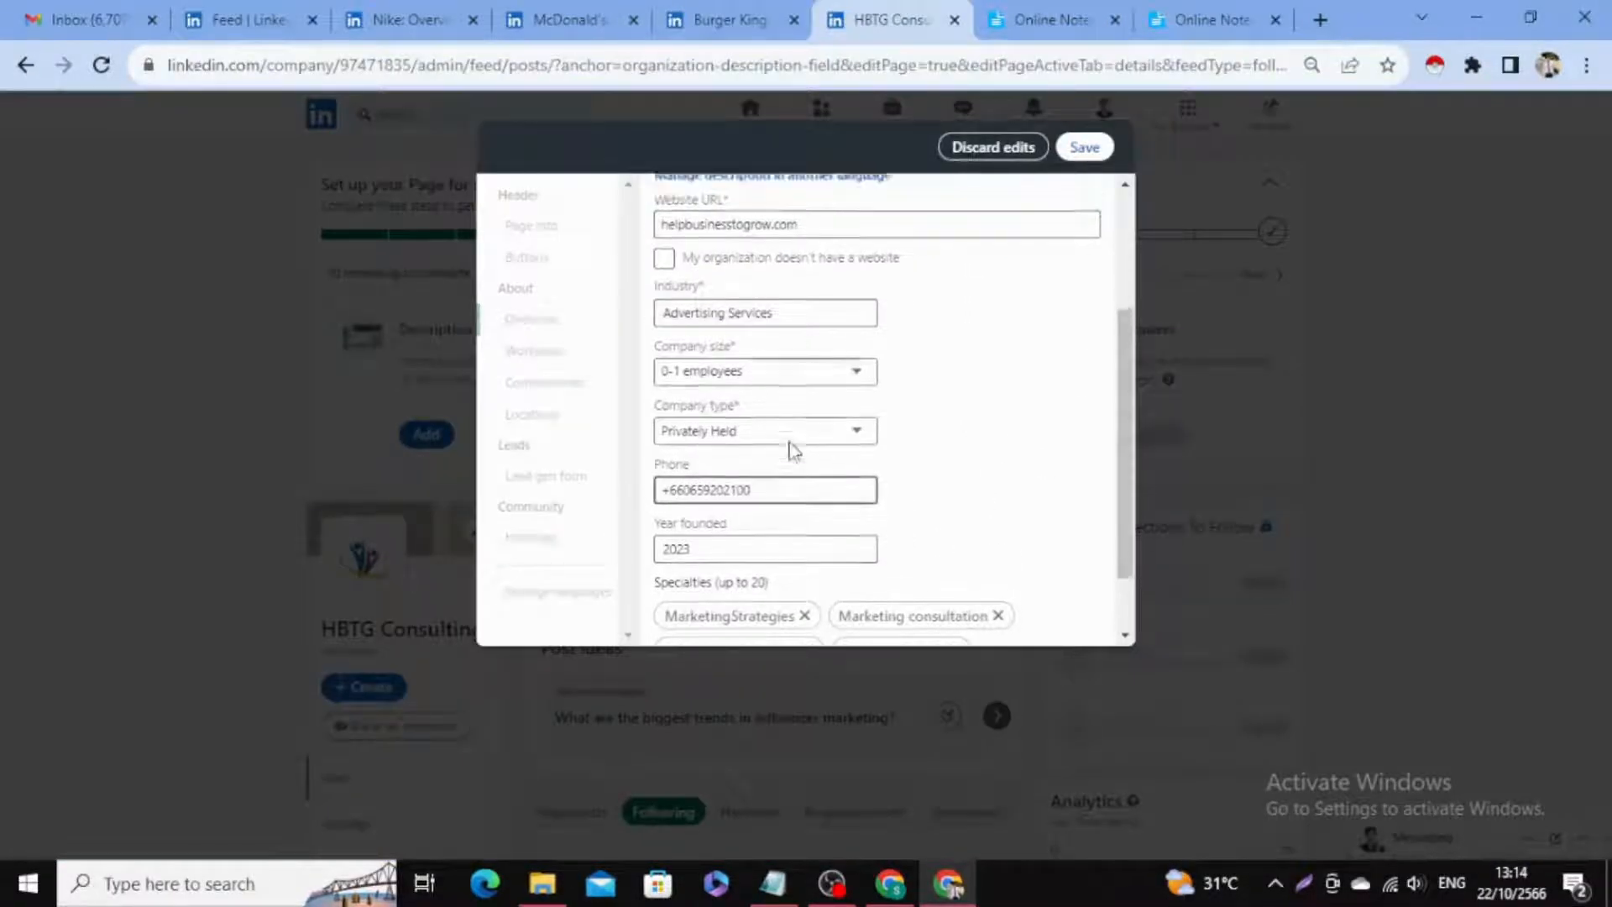
Save the edited page details, leave the editing dialog and reload the company page's admin view.
scroll(1021, 353, "up", 5)
left_click(1088, 149)
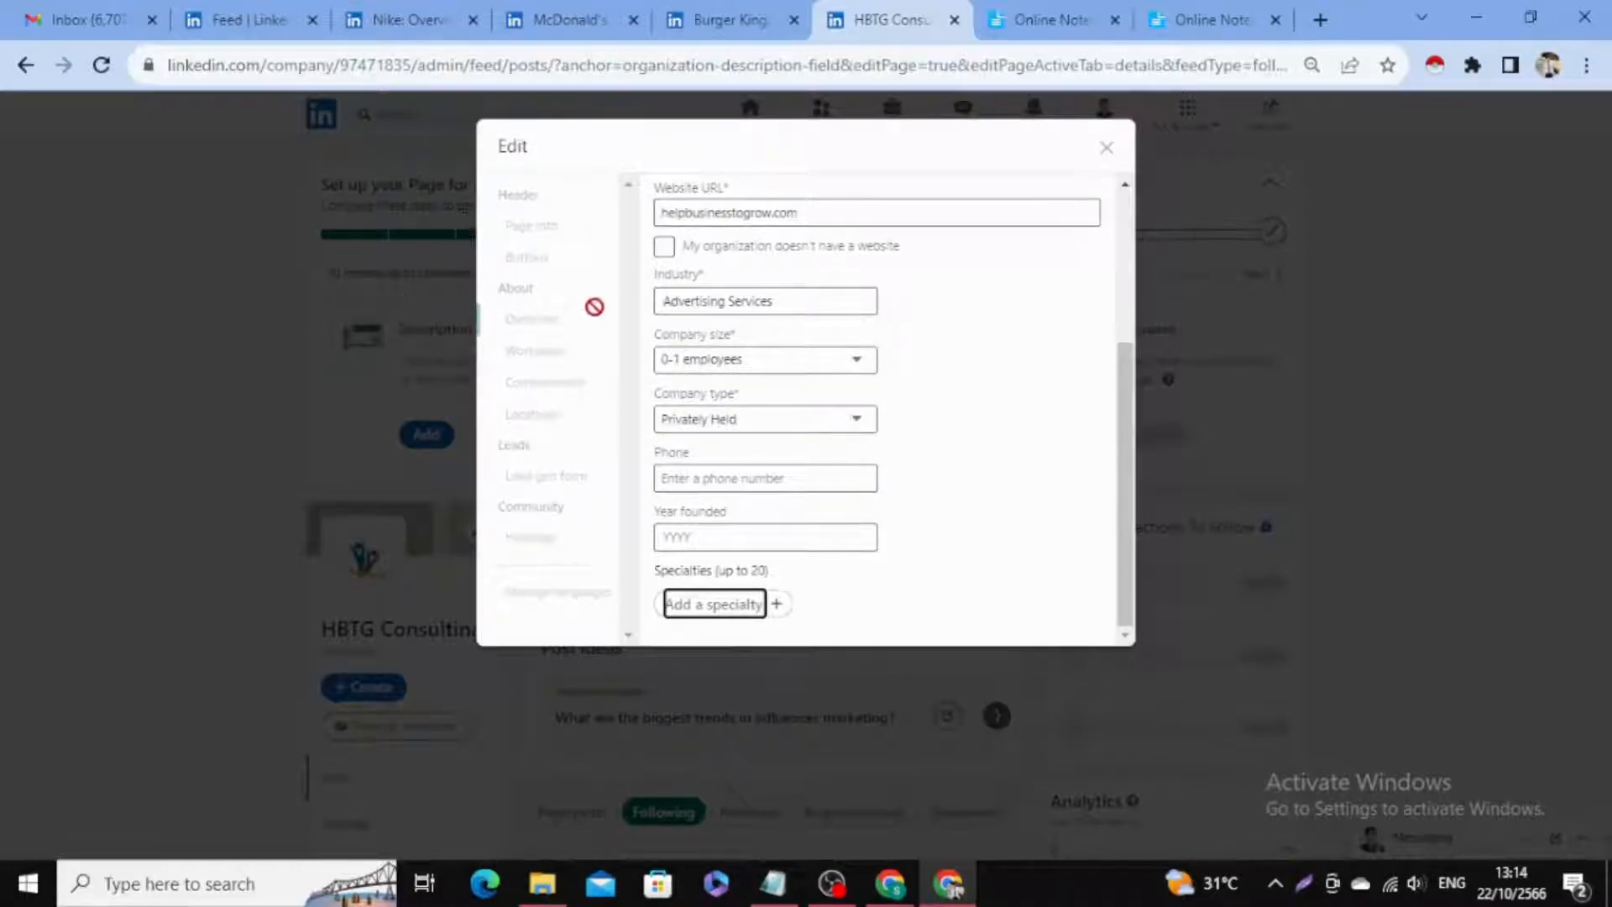
left_click(1260, 372)
left_click(900, 398)
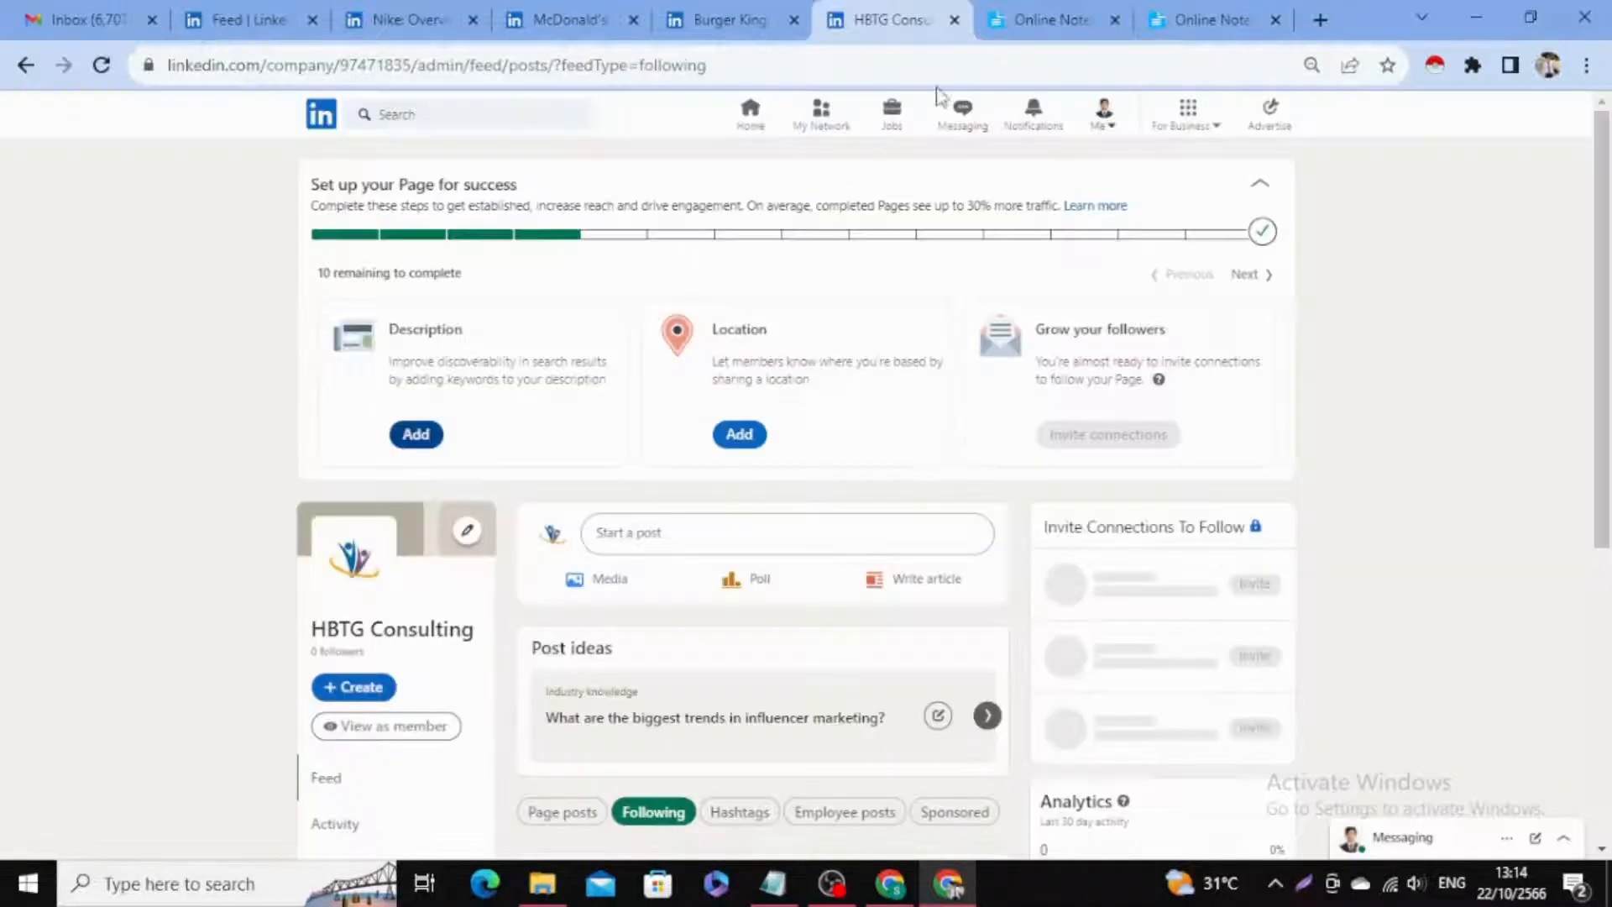
left_click(101, 64)
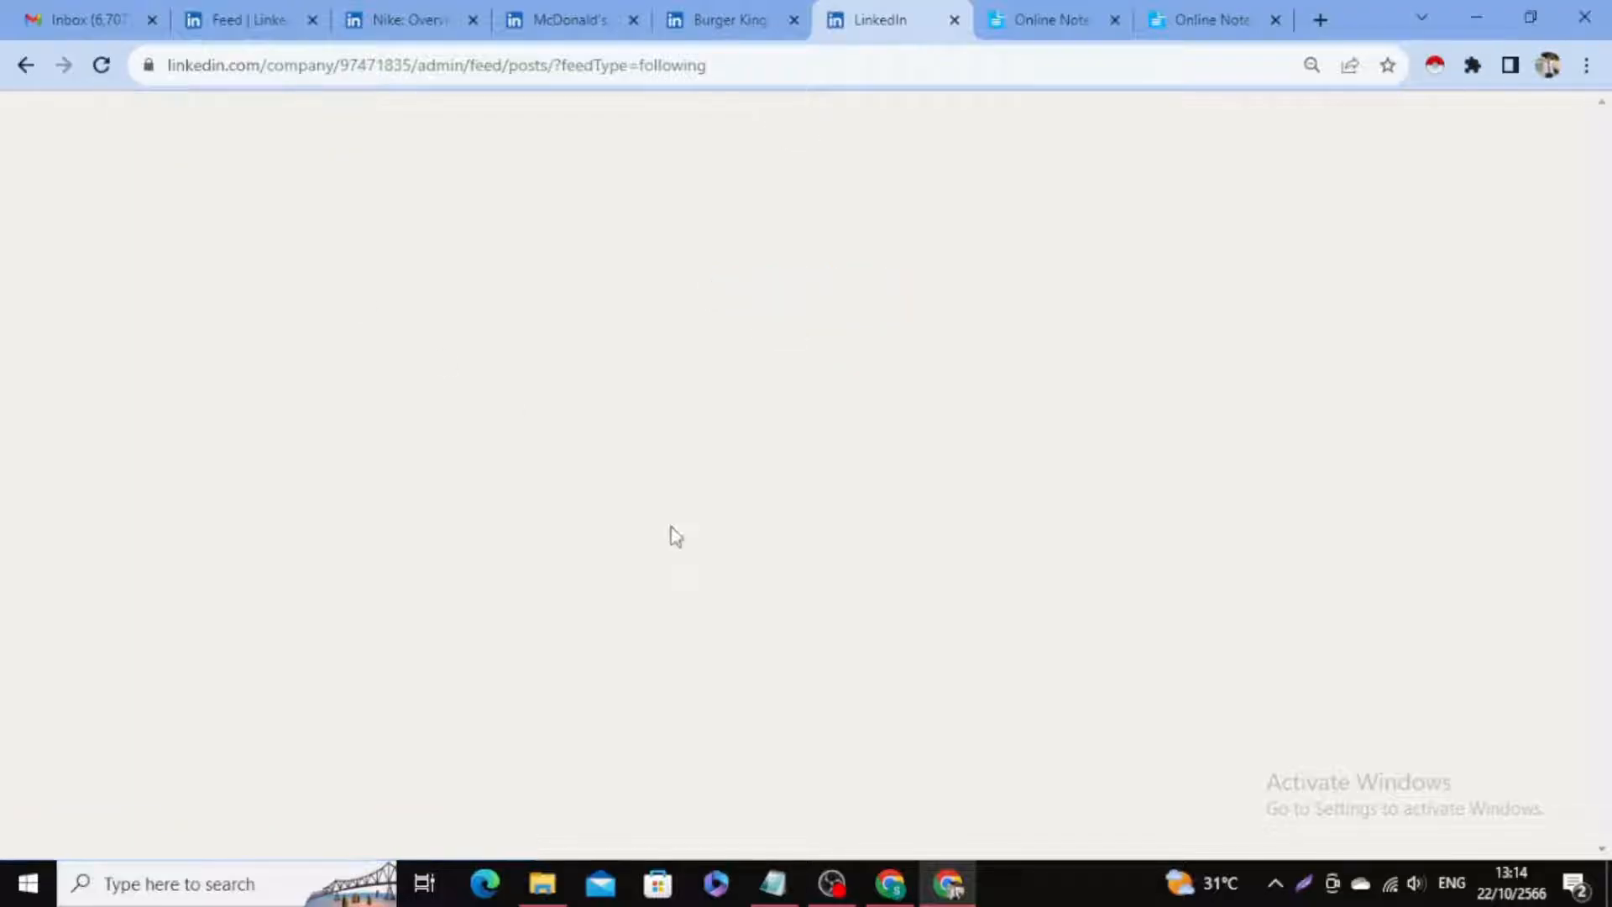
View the HBTG Consulting page as a member, examine its About overview and return to the admin view.
scroll(495, 504, "down", 2)
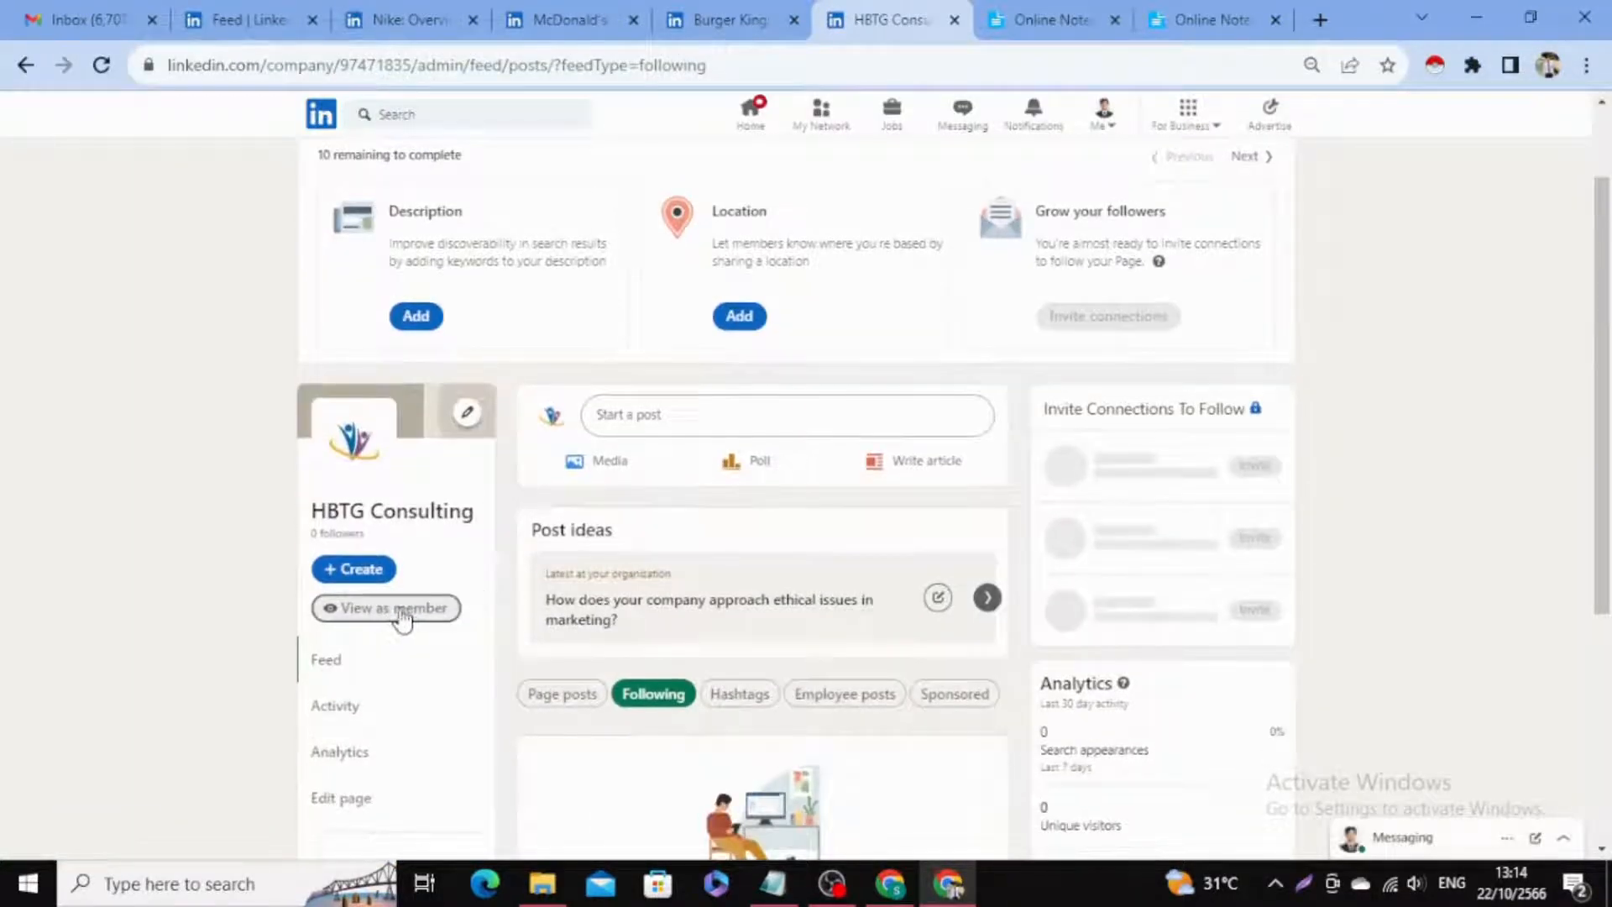
left_click(403, 613)
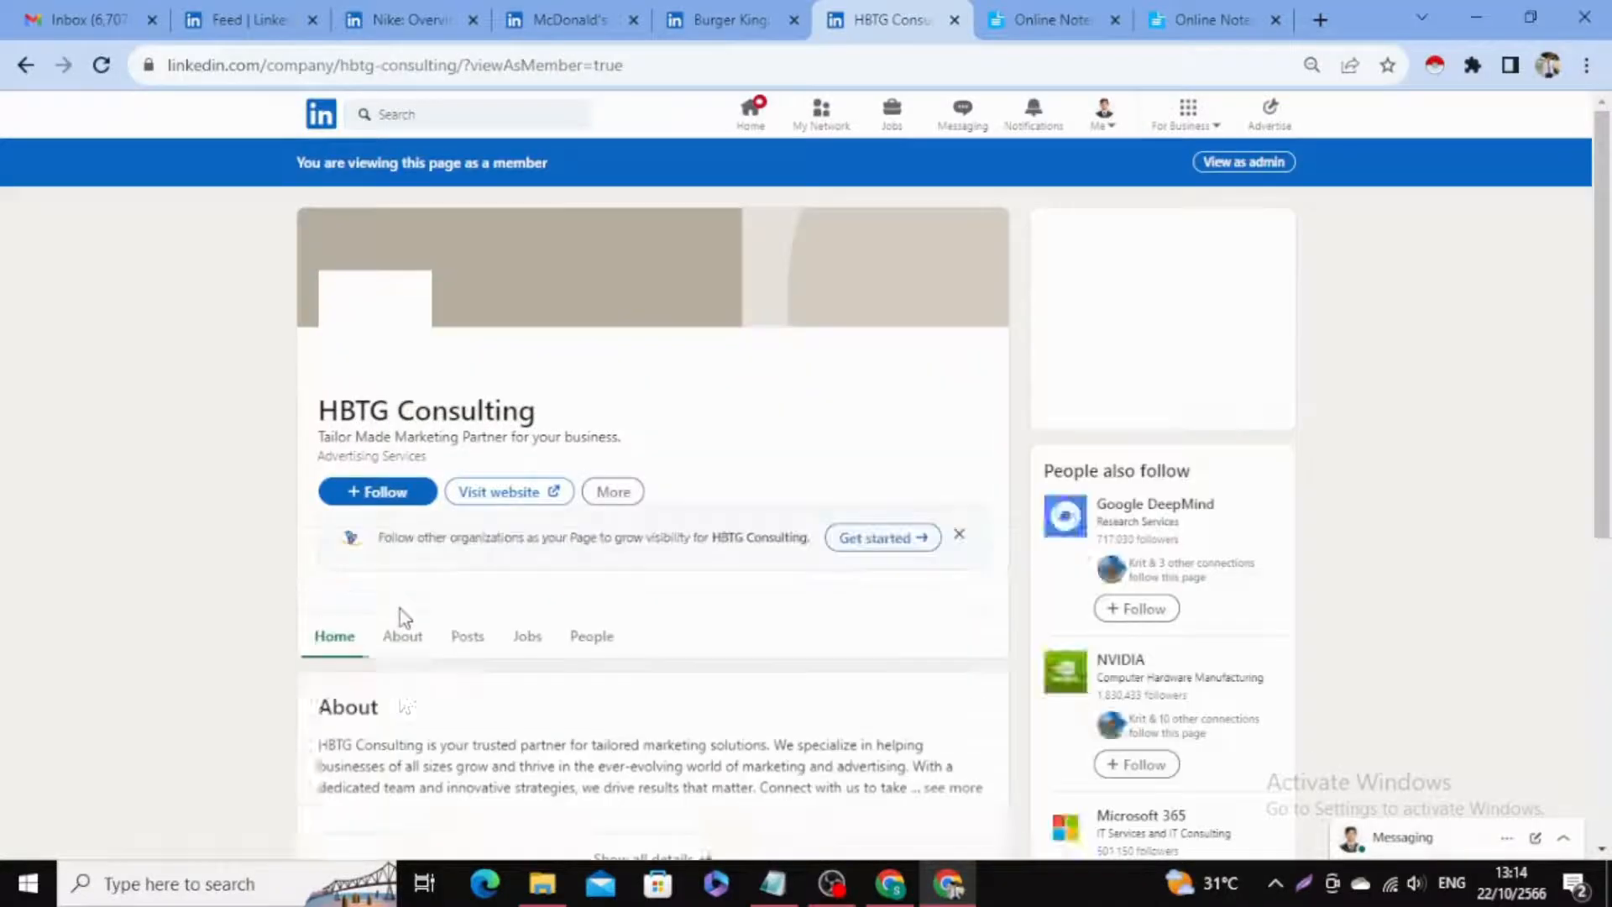
left_click(402, 632)
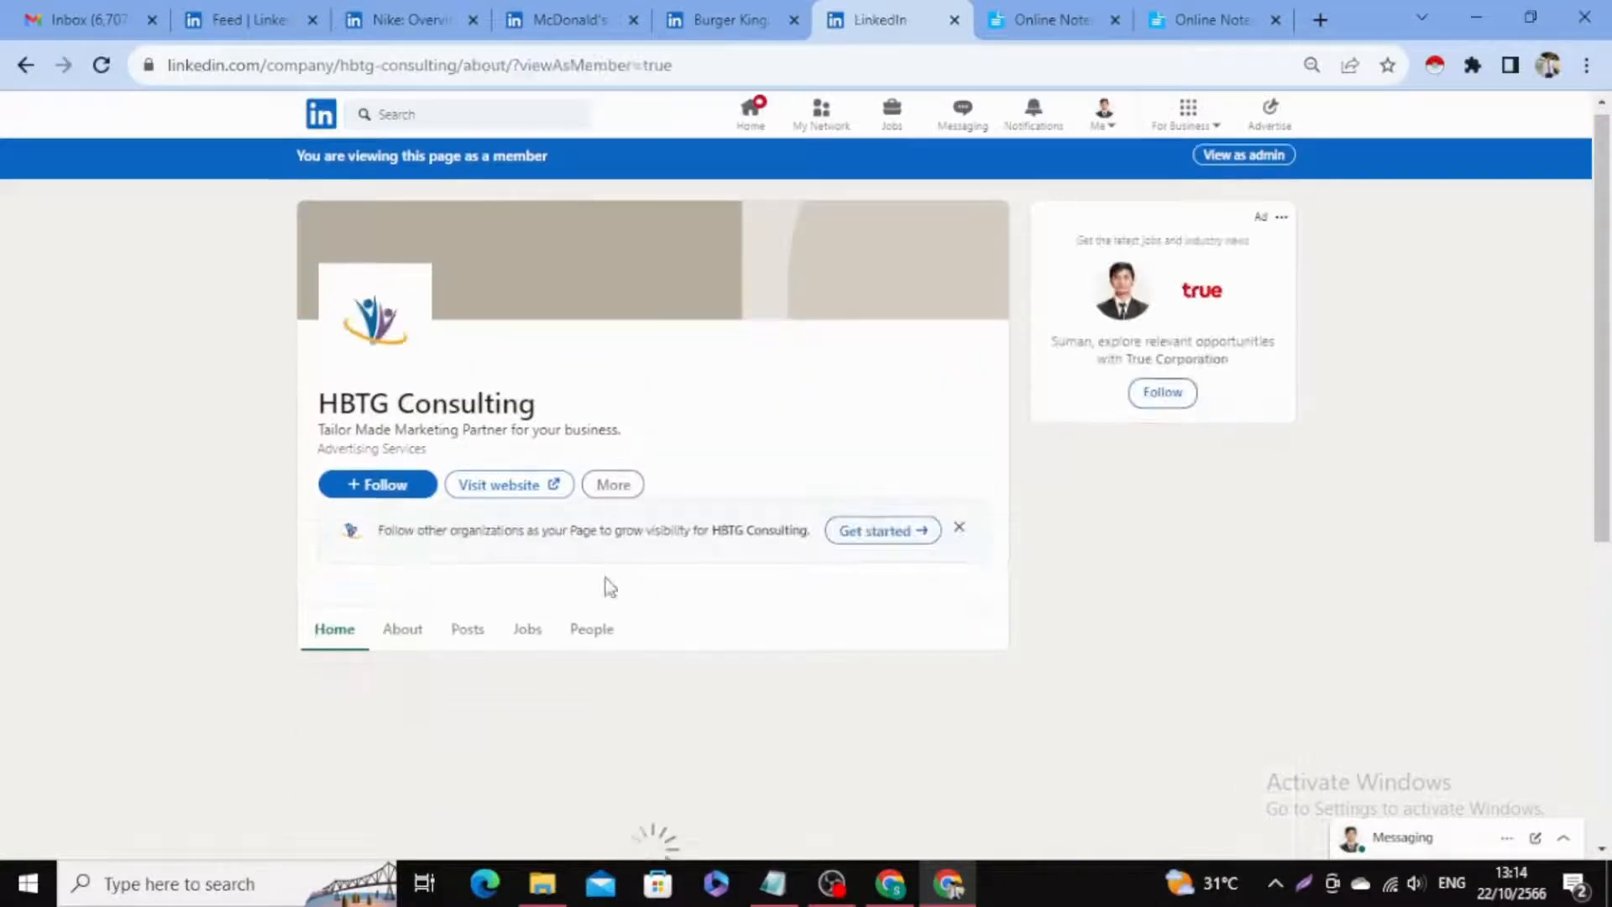
scroll(494, 409, "down", 1)
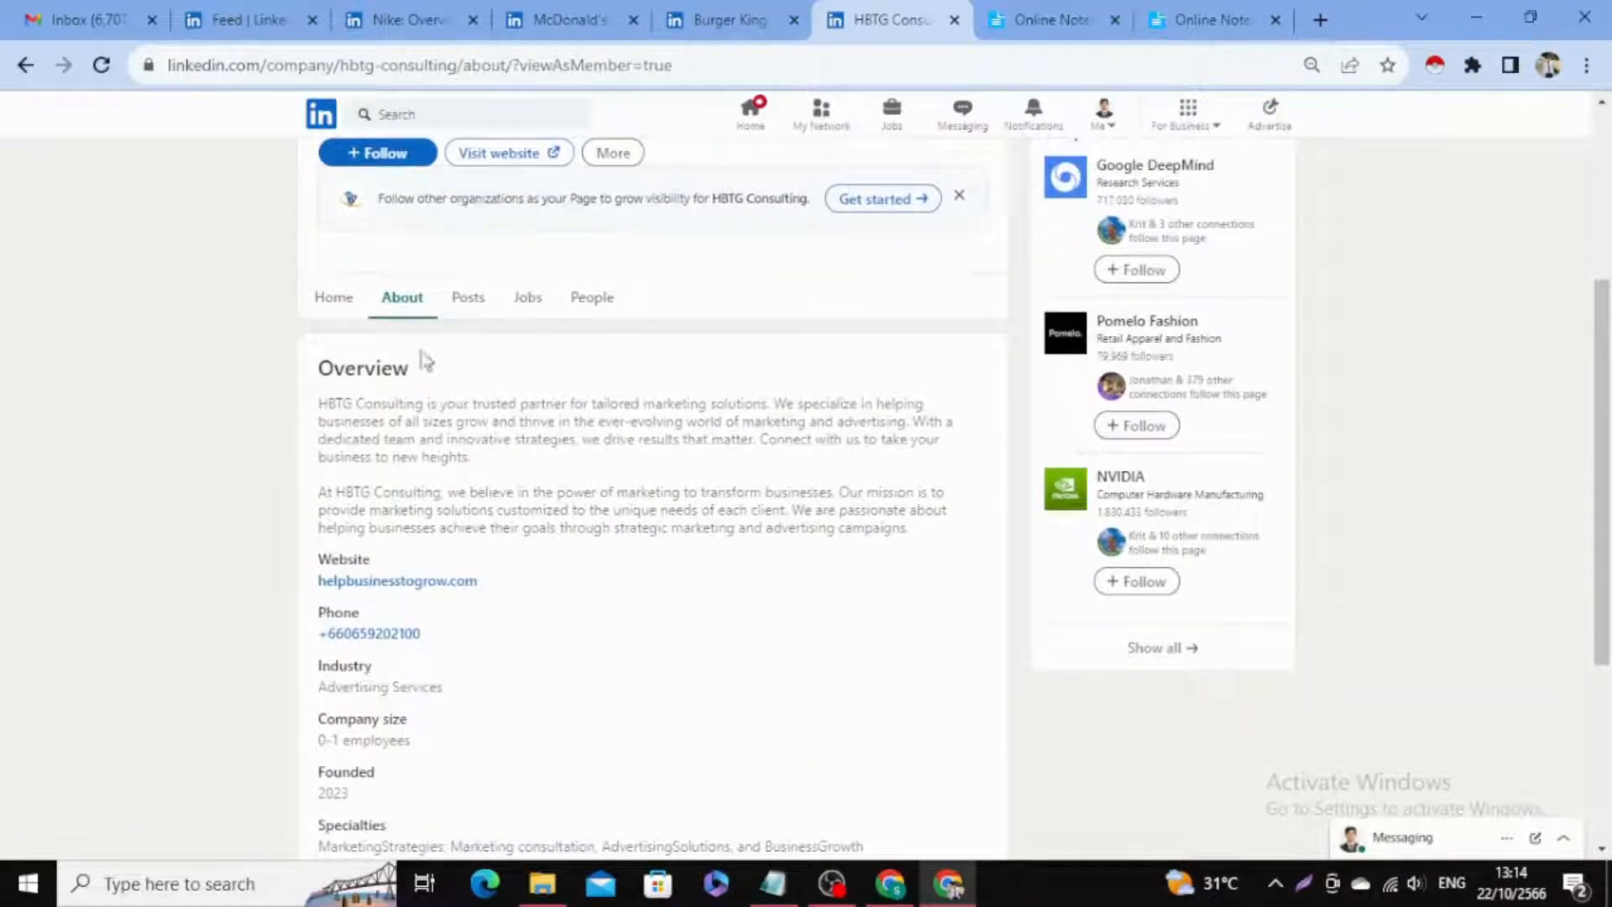
scroll(470, 483, "down", 2)
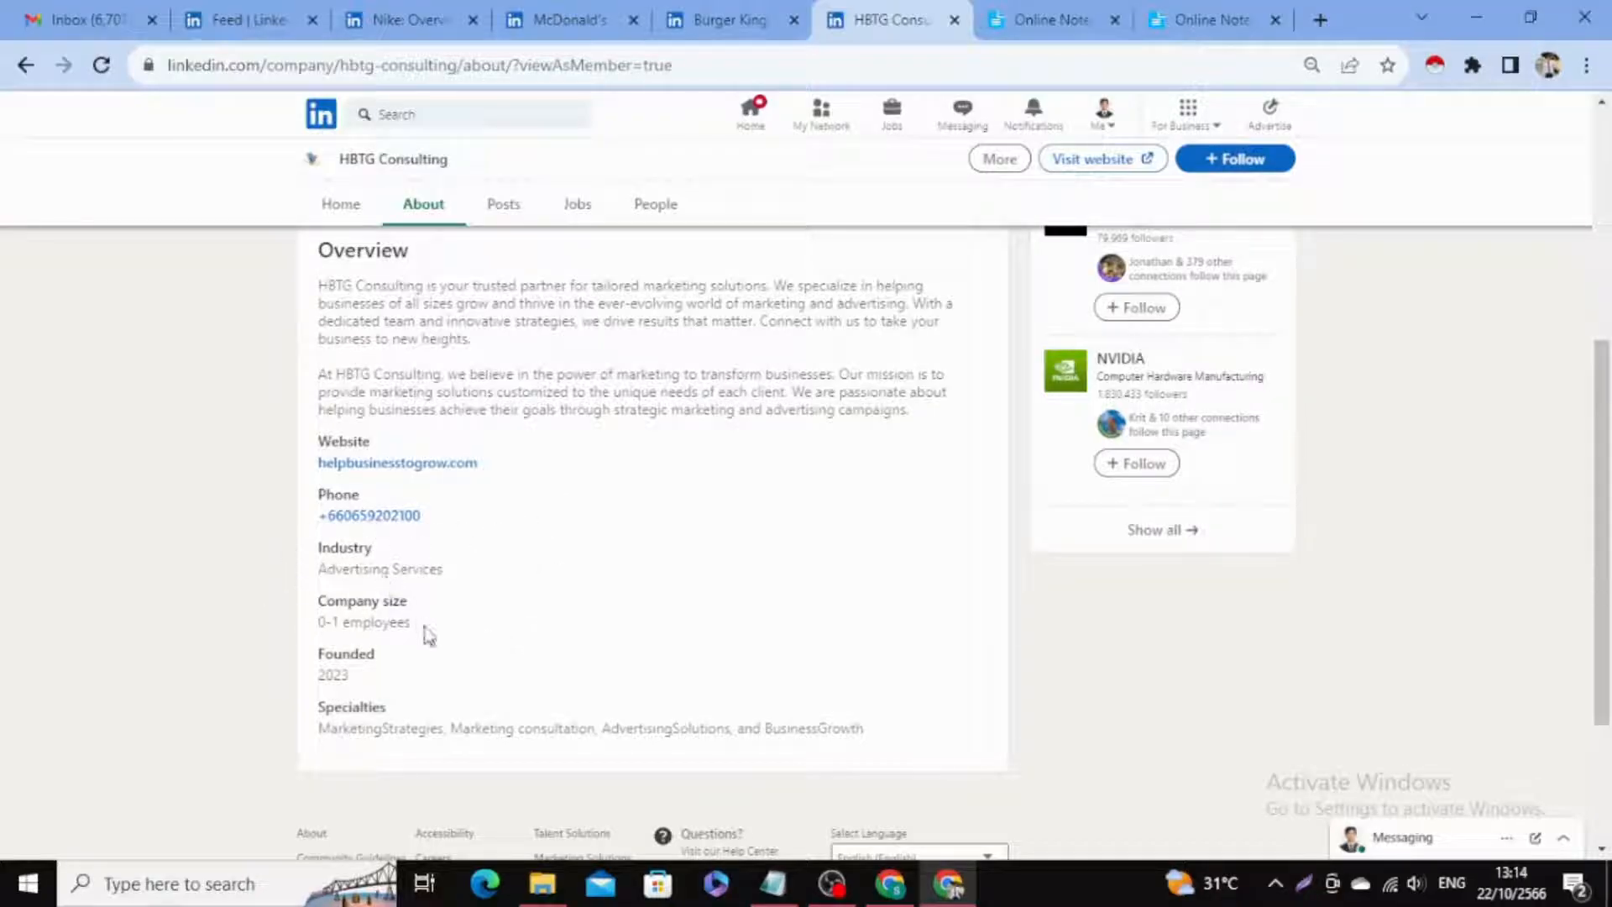
scroll(545, 686, "up", 4)
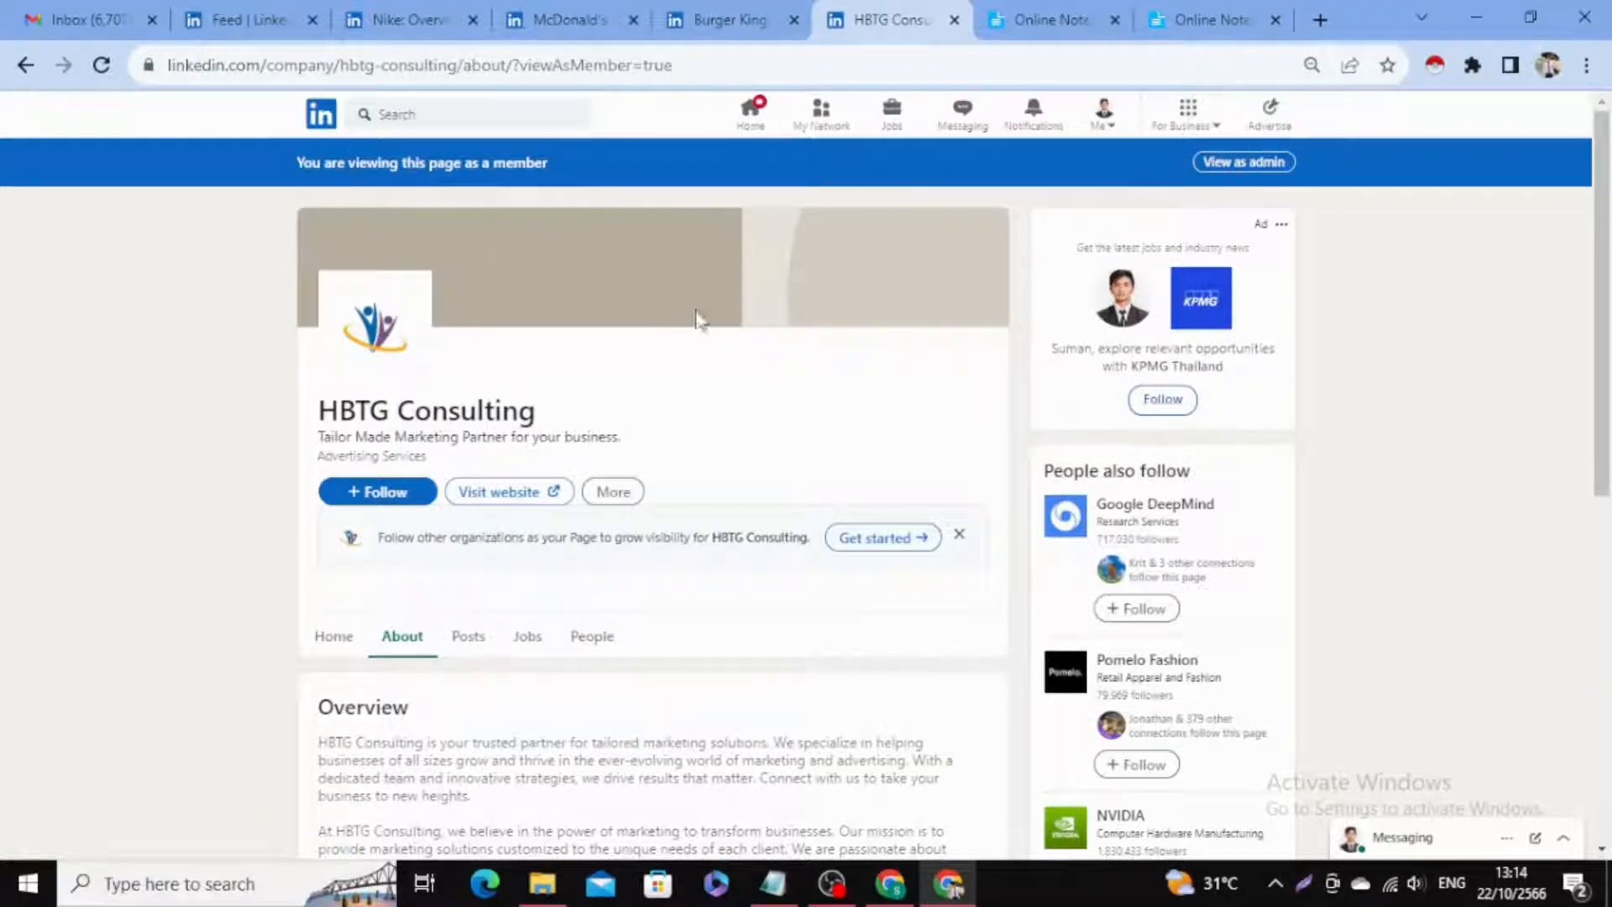
left_click(1242, 162)
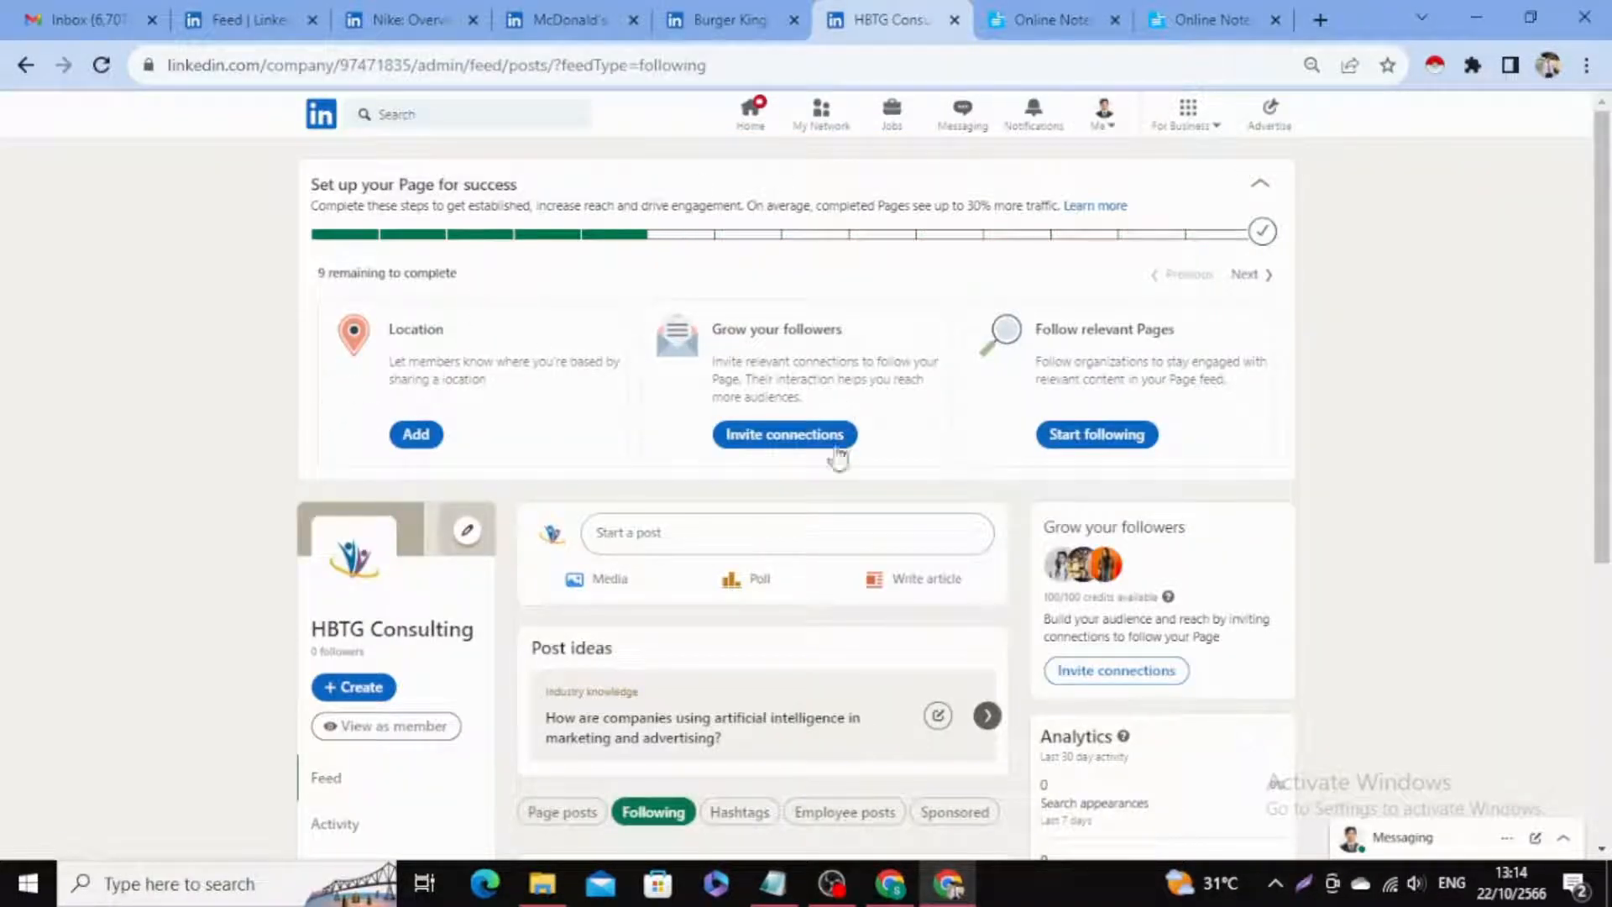
Upload the desktop image linkedin-banner-7cme1gp2m4wfkzhy as the company page's cover image and apply it with its default crop.
scroll(562, 395, "down", 1)
scroll(521, 445, "up", 1)
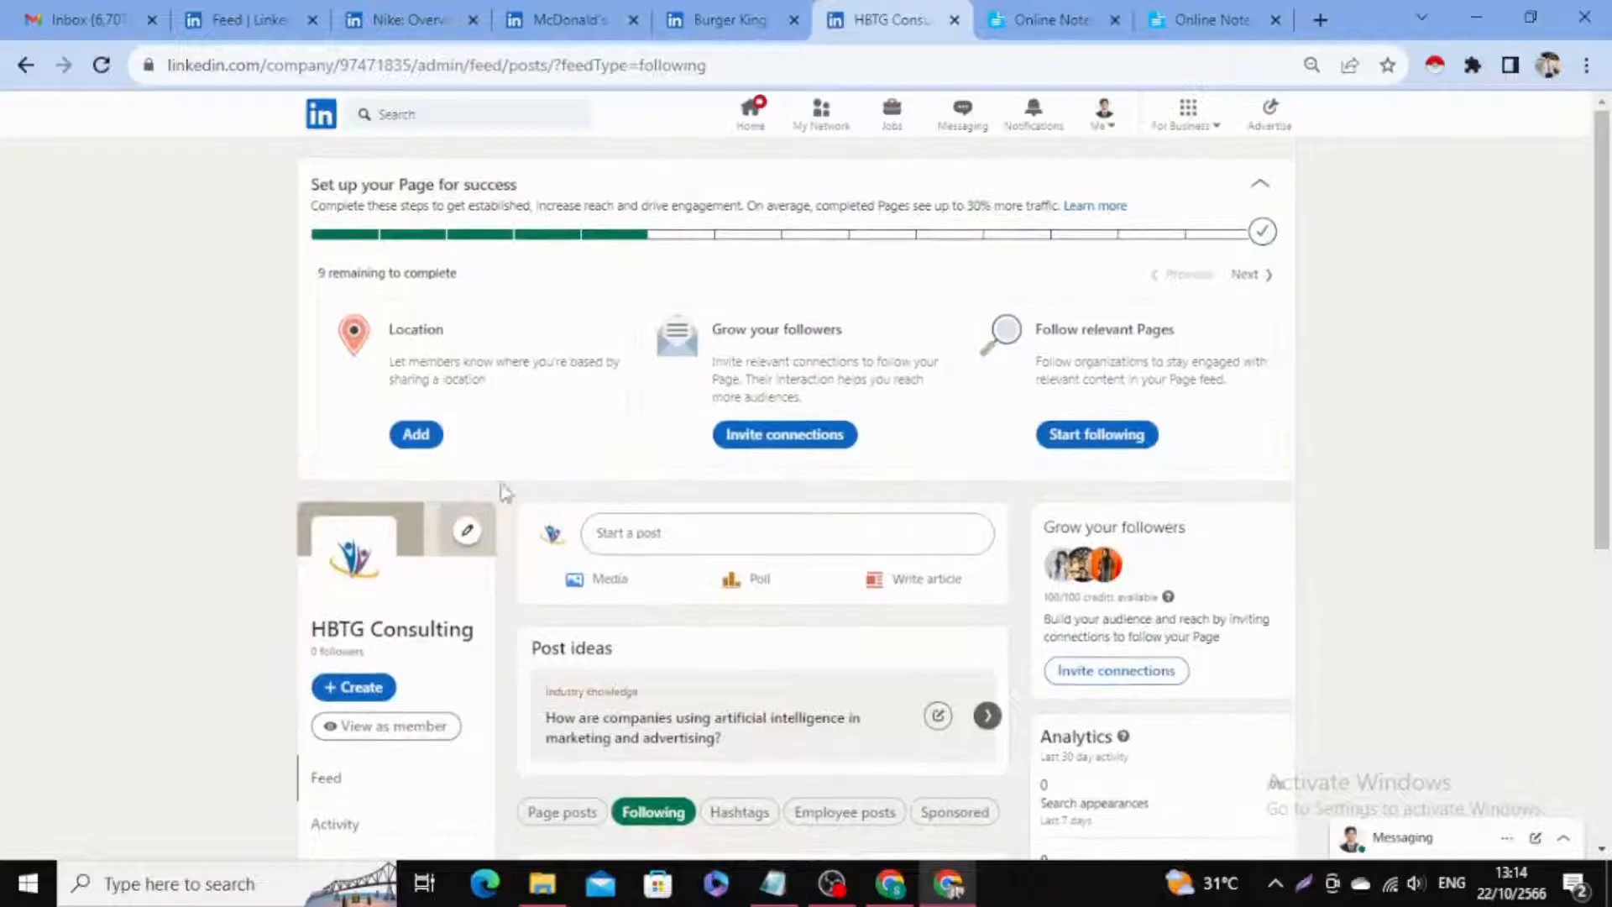
left_click(470, 537)
left_click(550, 598)
scroll(561, 383, "down", 5)
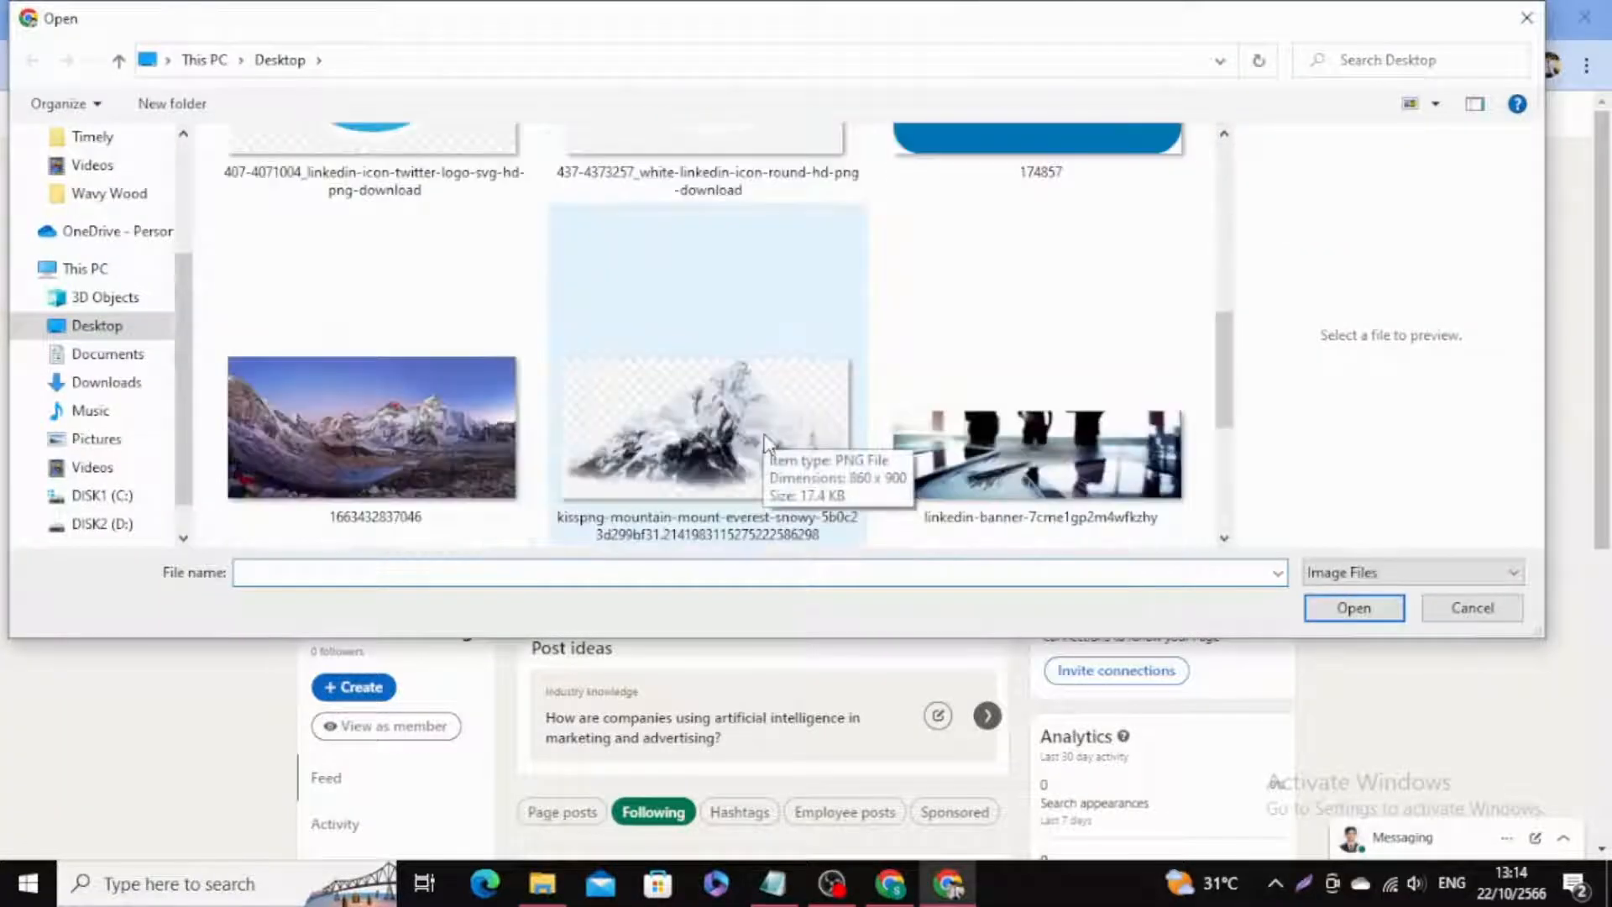
left_click(1037, 373)
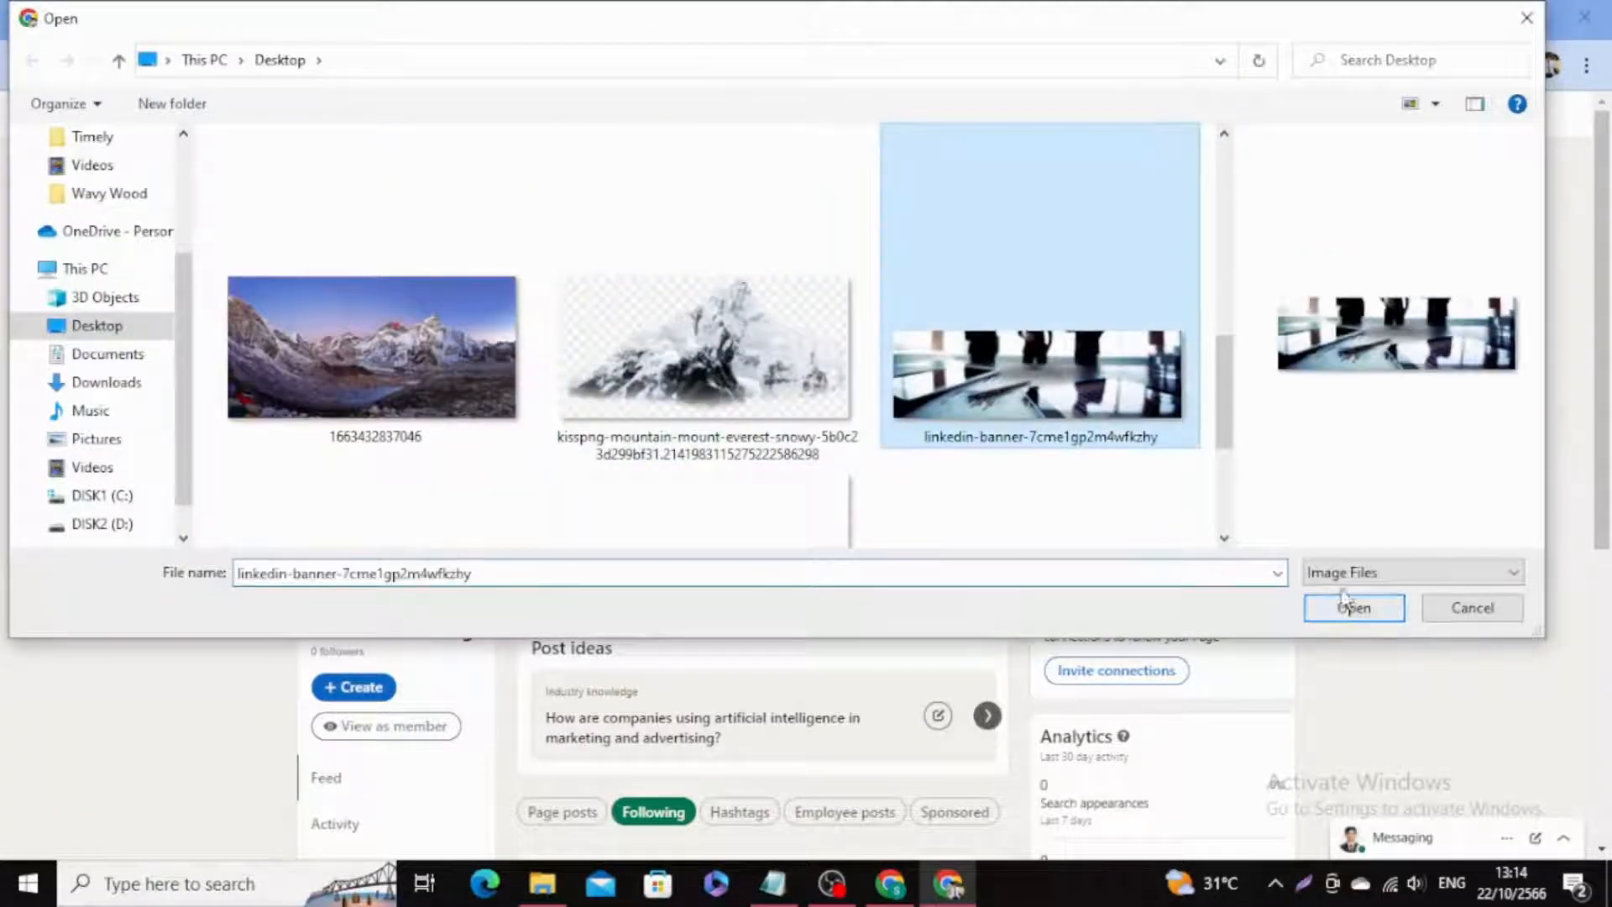
left_click(1353, 608)
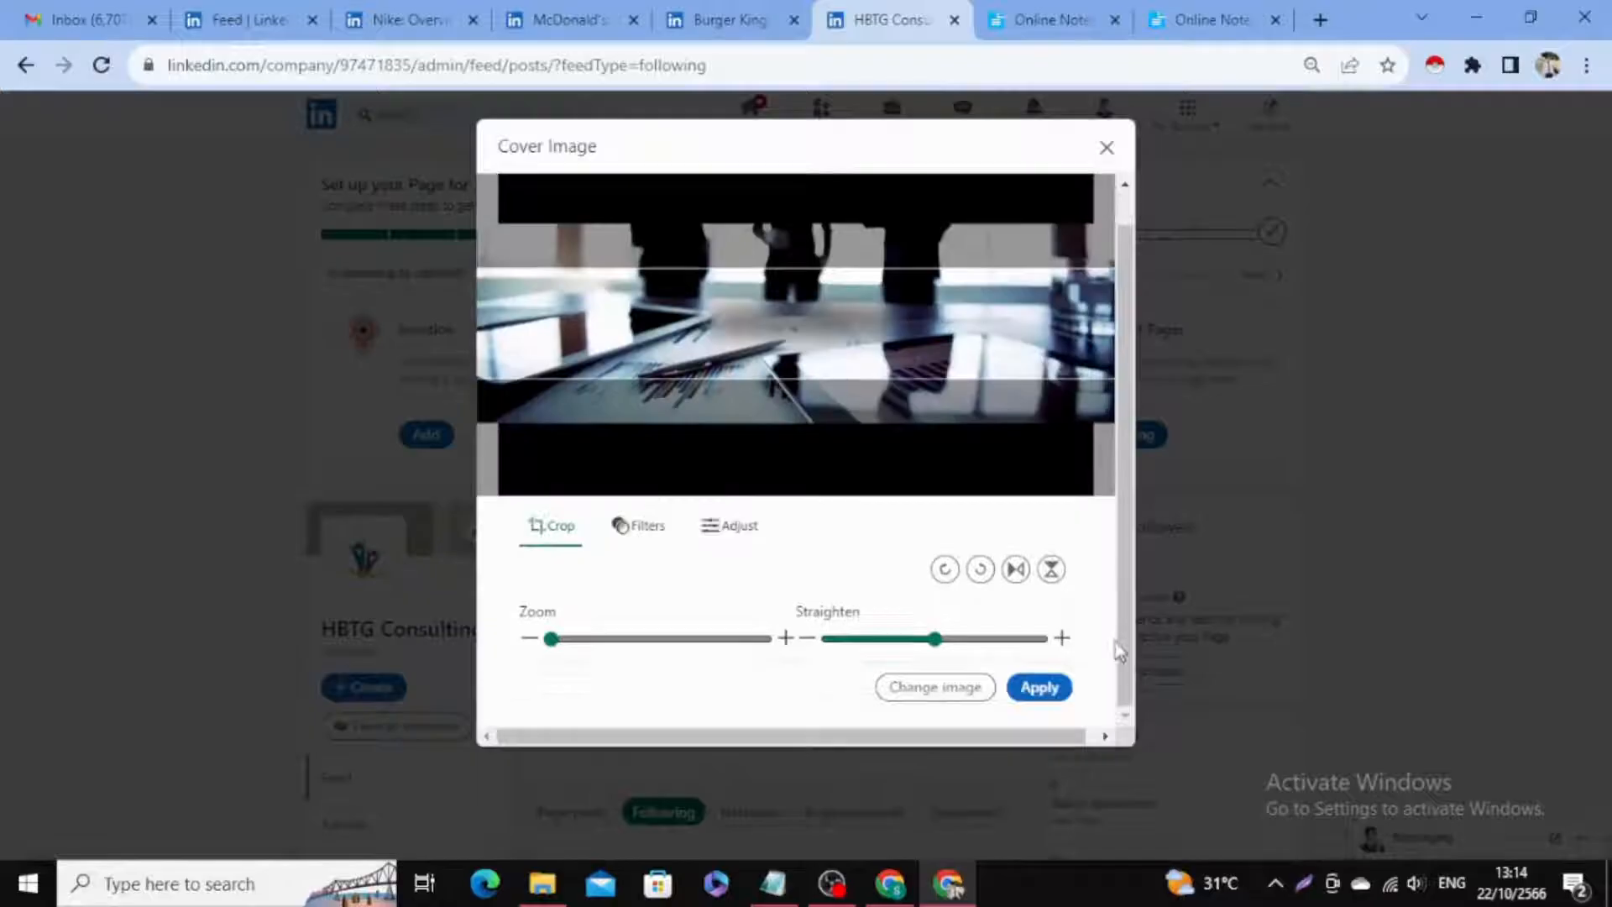
left_click(1058, 690)
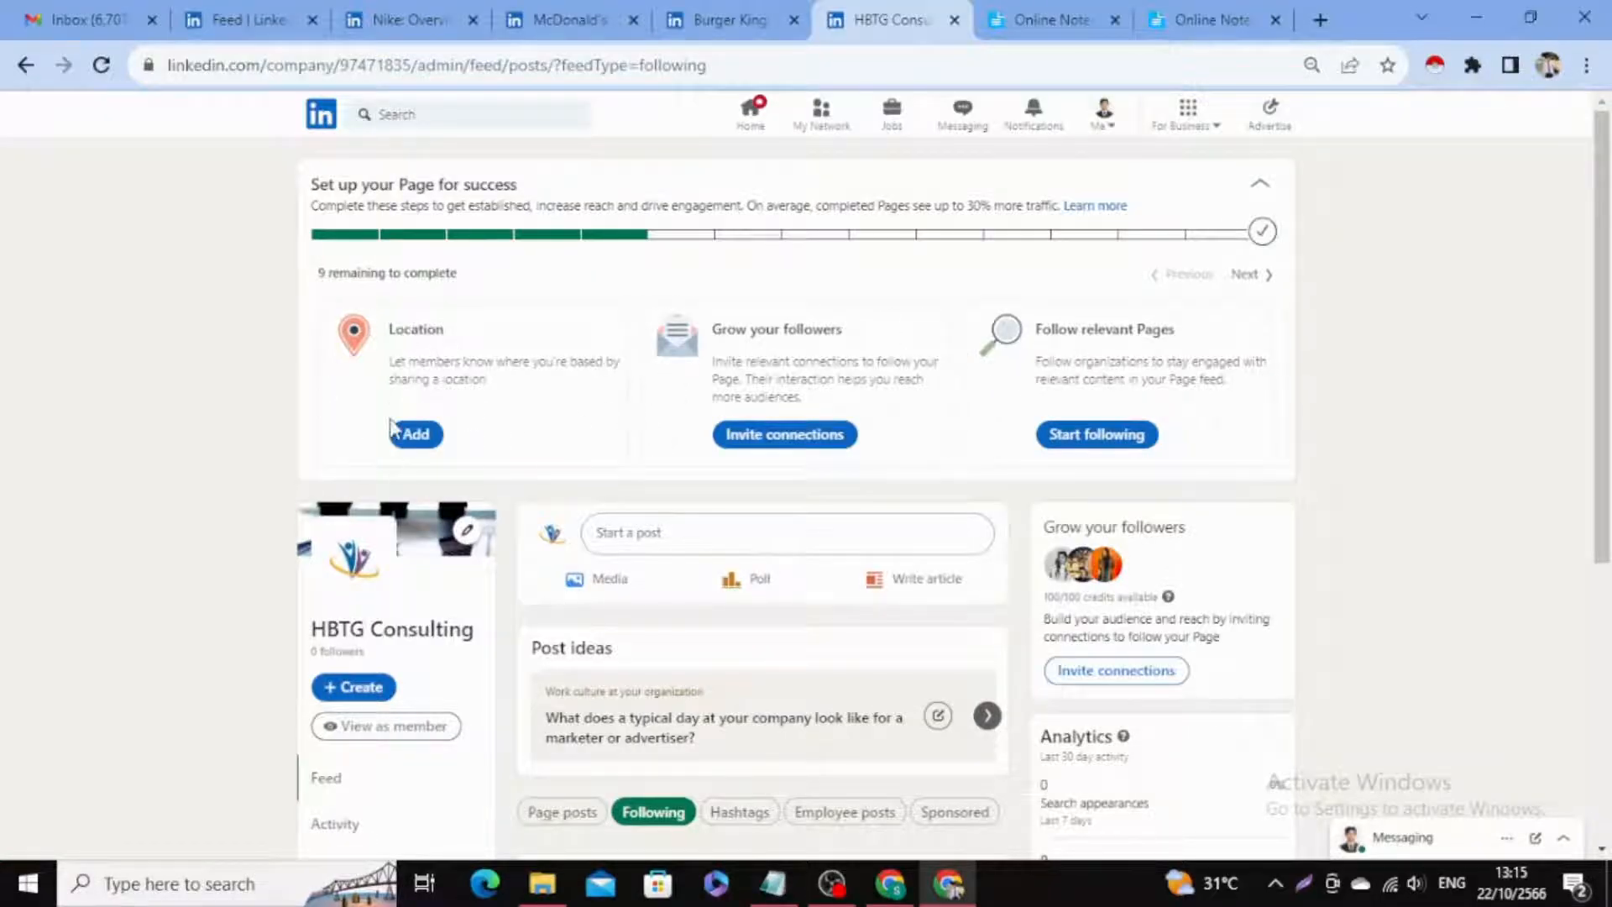
Start a page location with Thailand as the country and fill the street address from a Thai suggestion found by searching Bangkok.
left_click(416, 435)
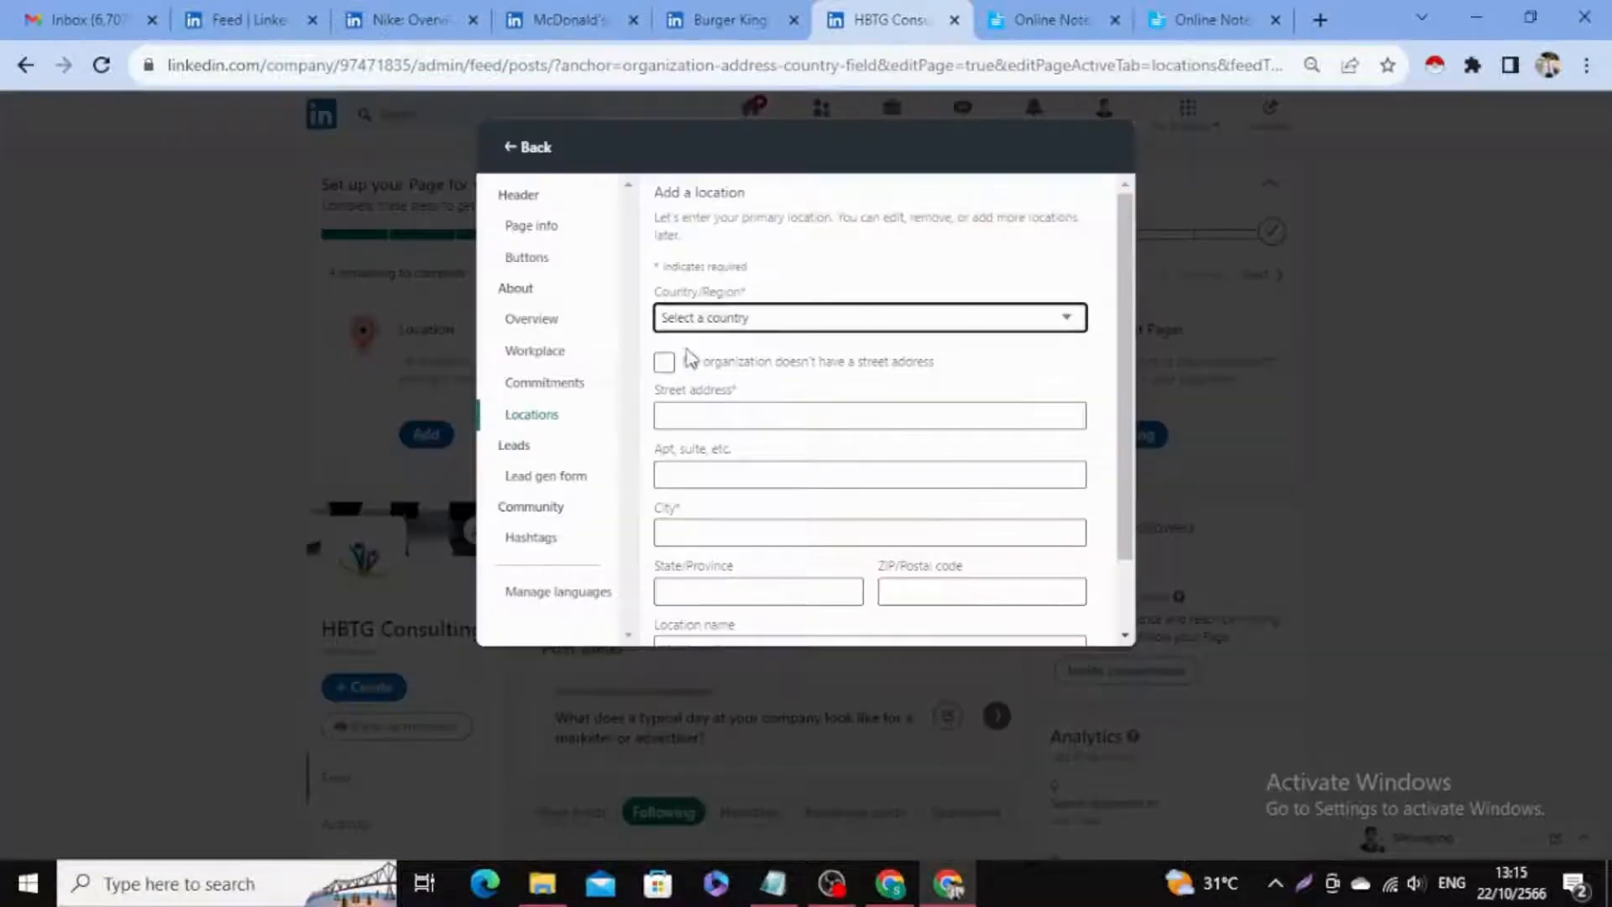
left_click(749, 323)
key("Down")
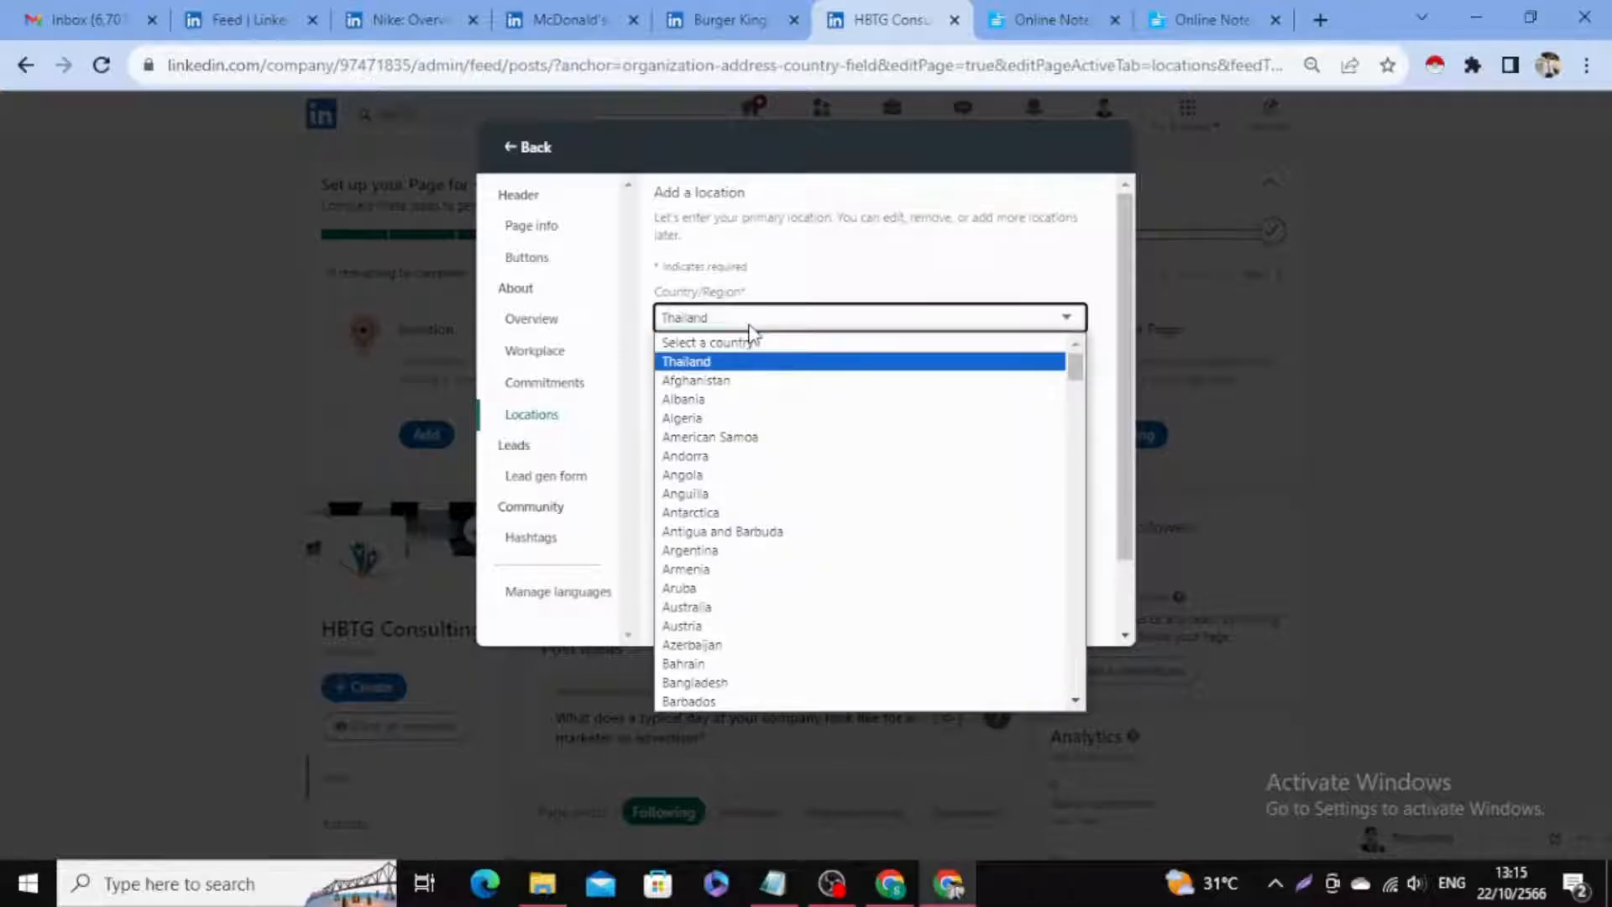
left_click(729, 366)
left_click(716, 411)
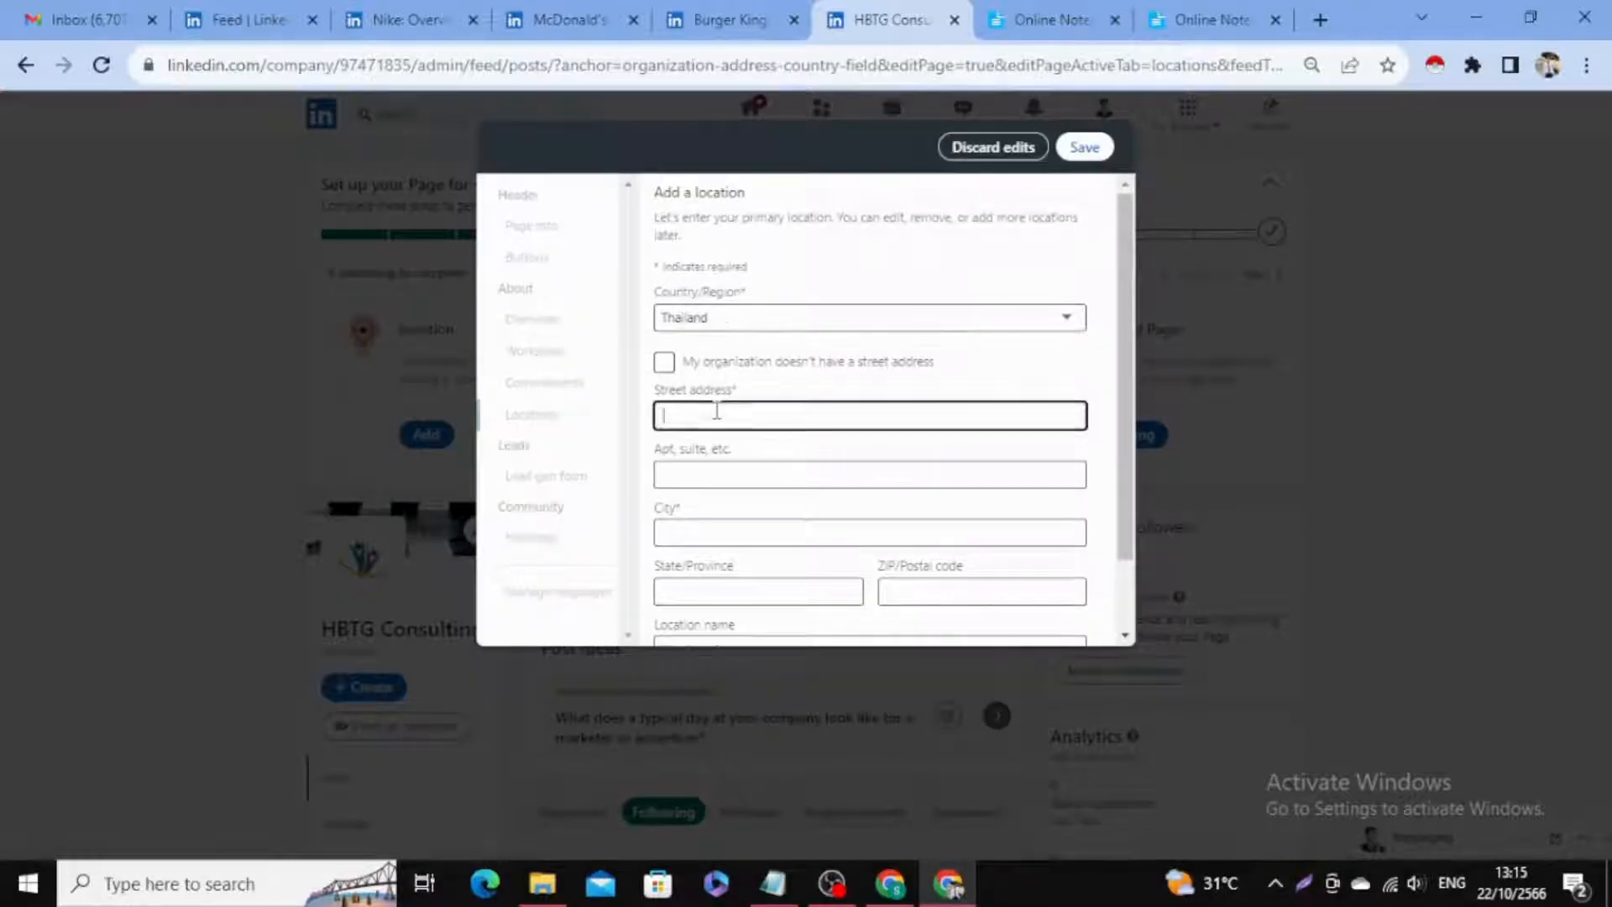
type("Banga")
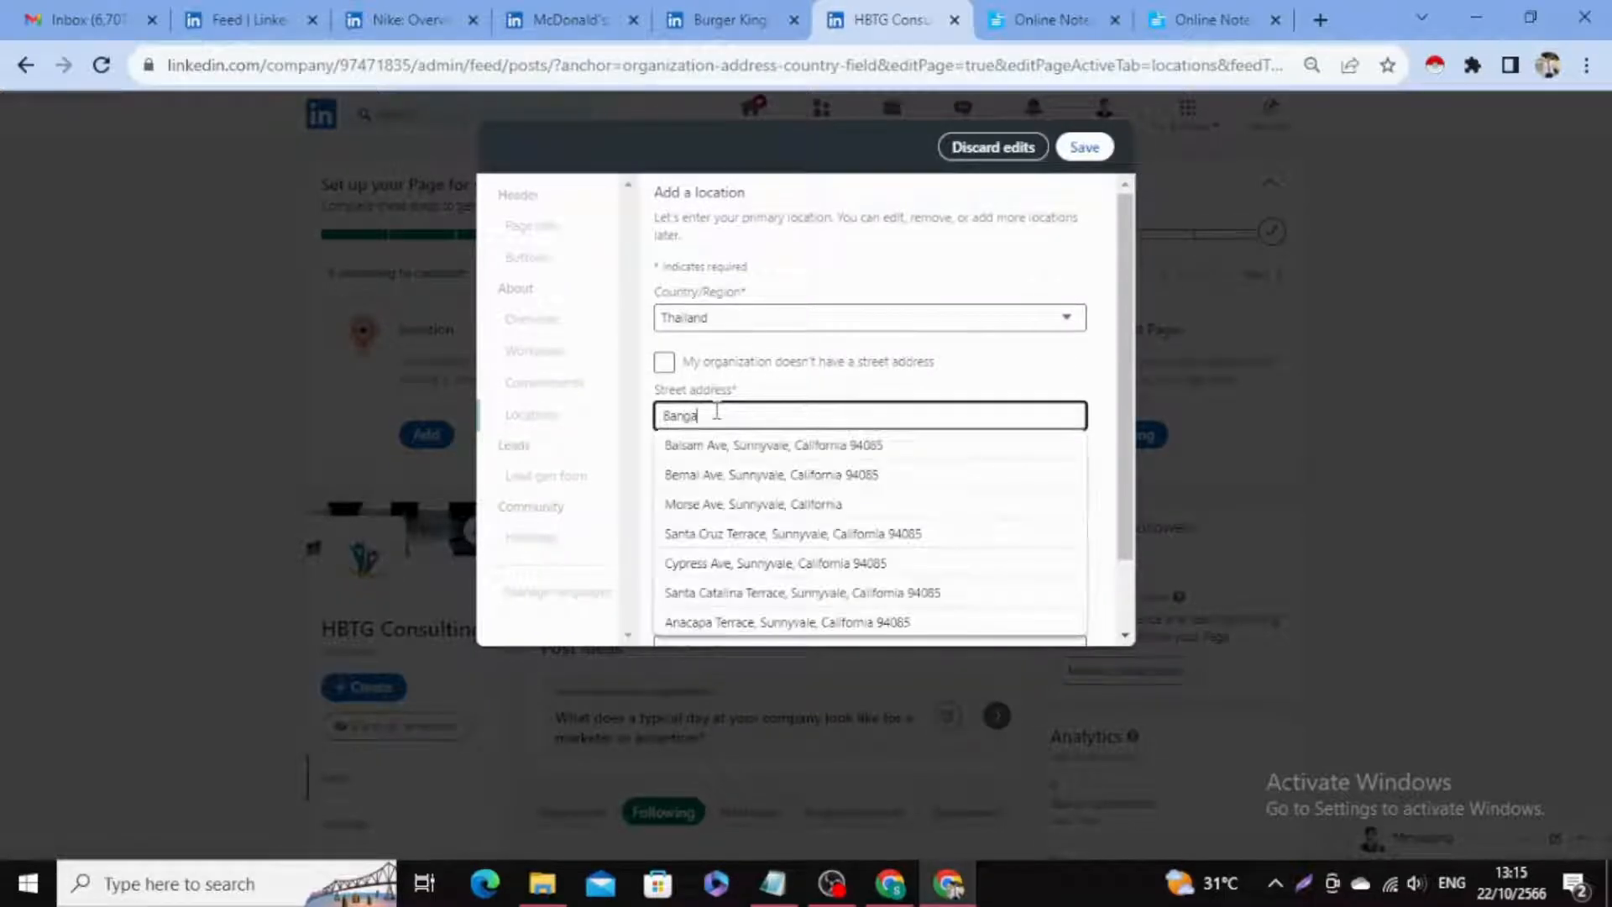
key("BackSpace")
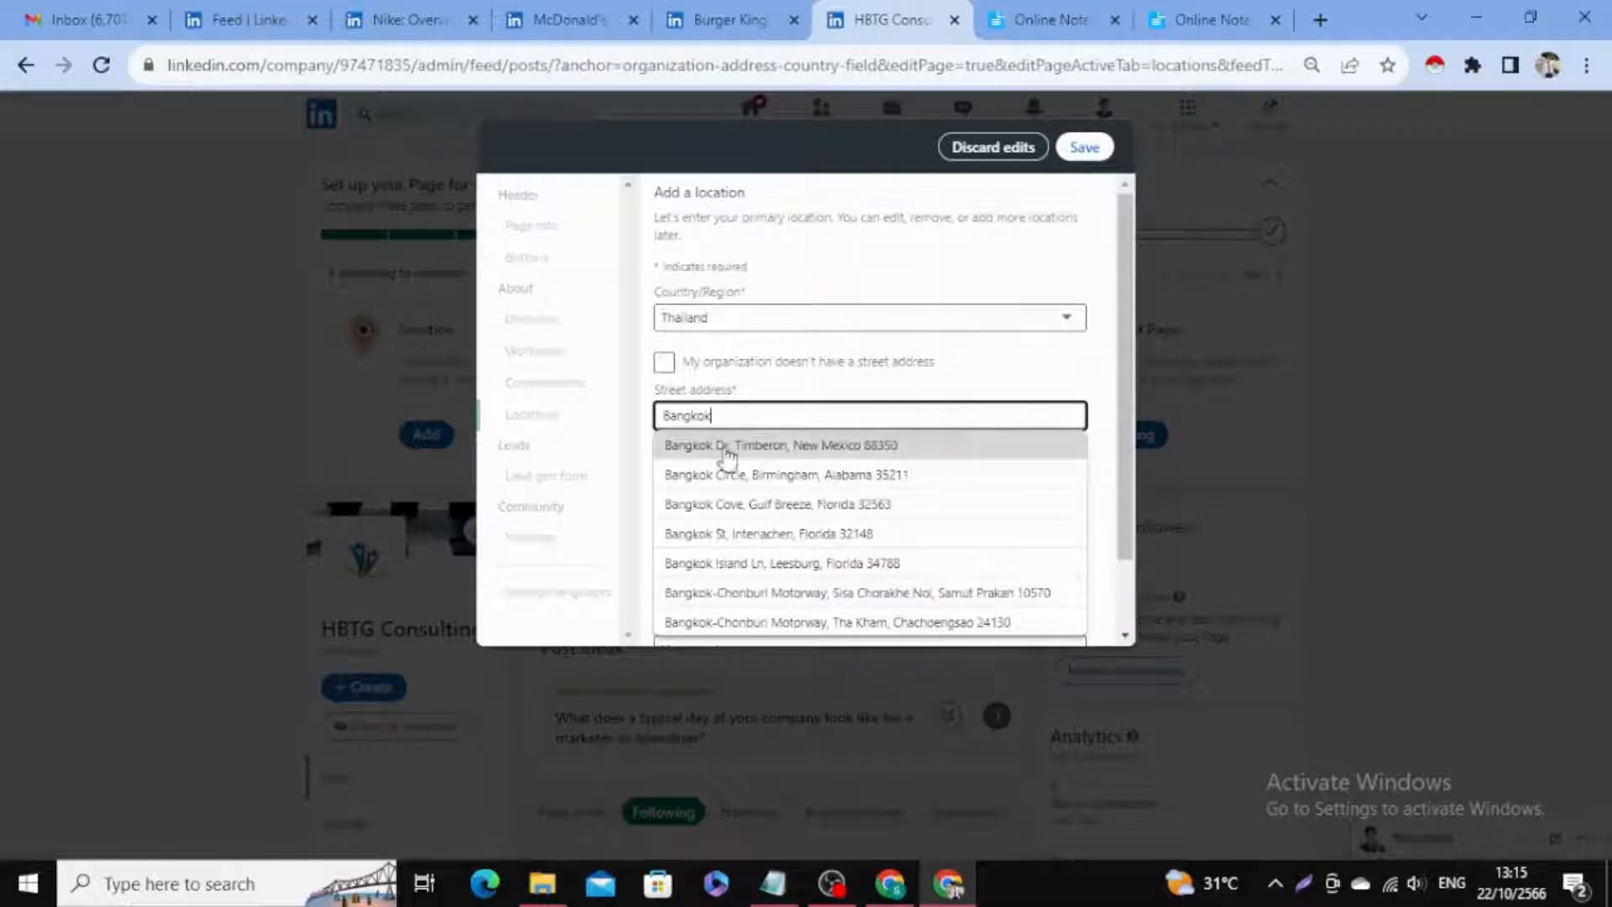
type("d")
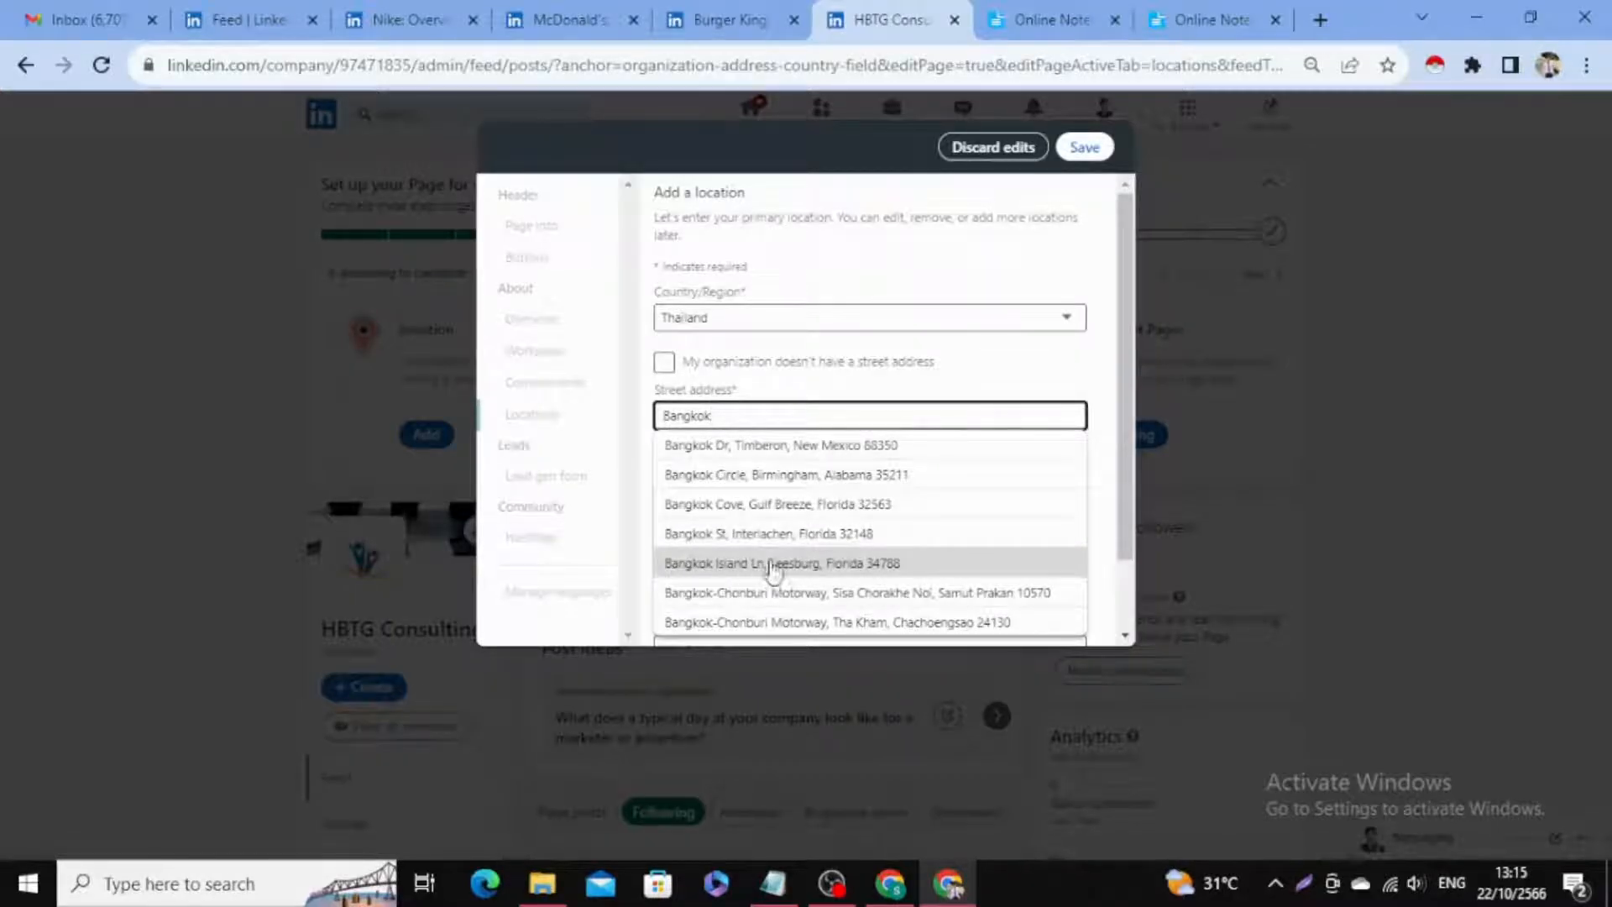
scroll(781, 574, "down", 1)
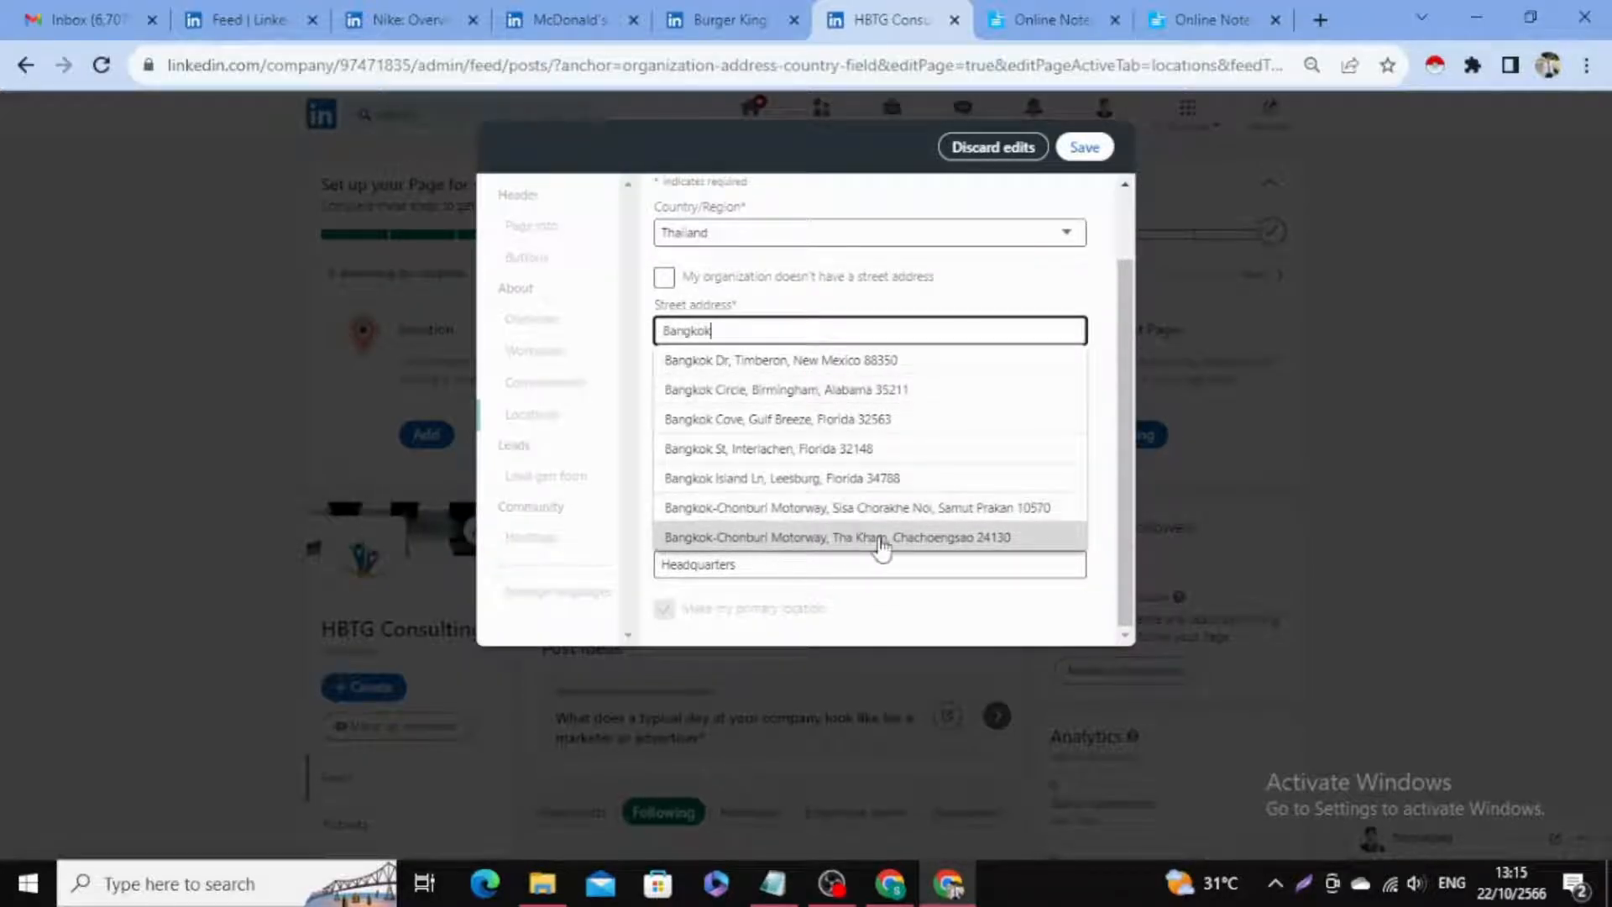
left_click(865, 514)
Set the location's city and state to Bangkok, enter the postal code, save the location and decline sharing the edits in a post.
left_click(735, 390)
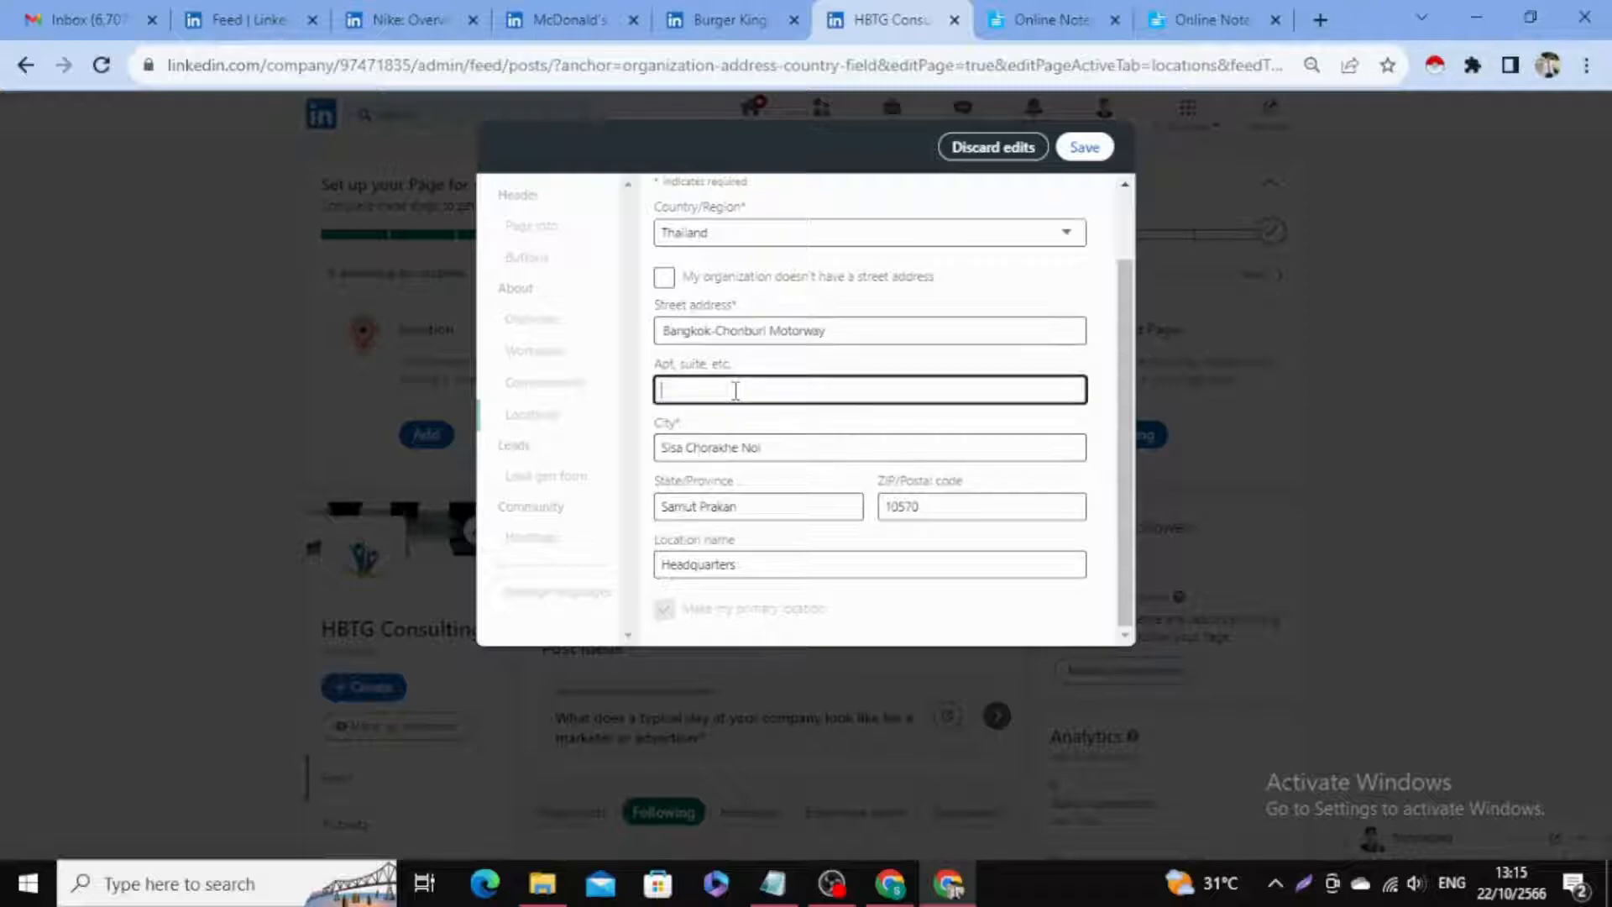
left_click_drag(786, 450, 615, 439)
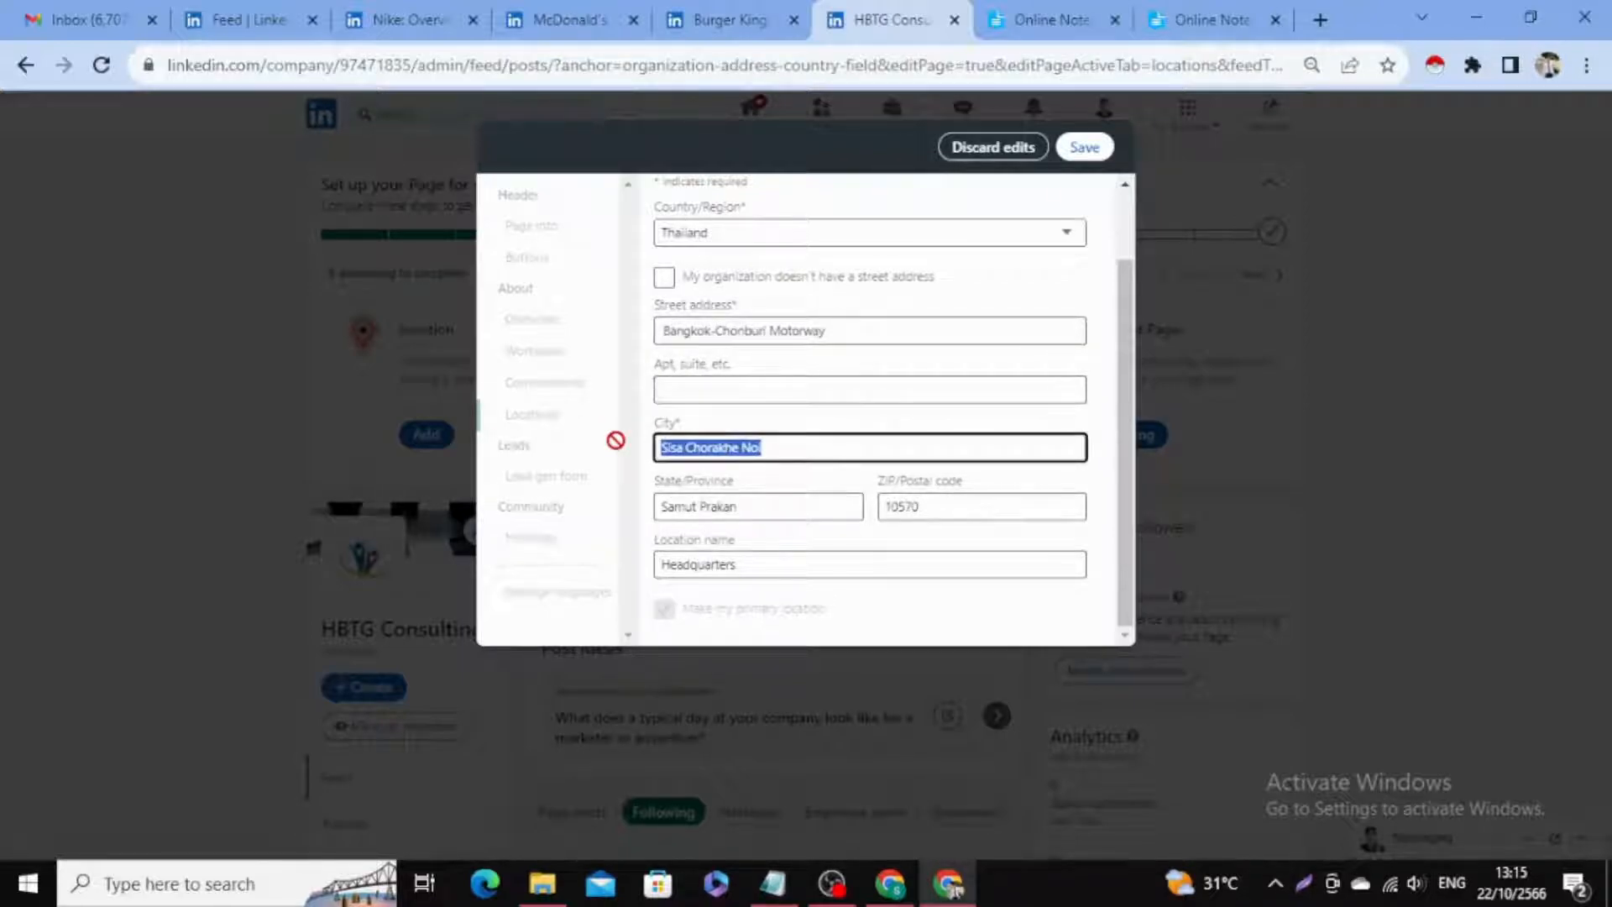
type("Bangko")
left_click_drag(771, 509, 575, 518)
type("B")
key("Tab")
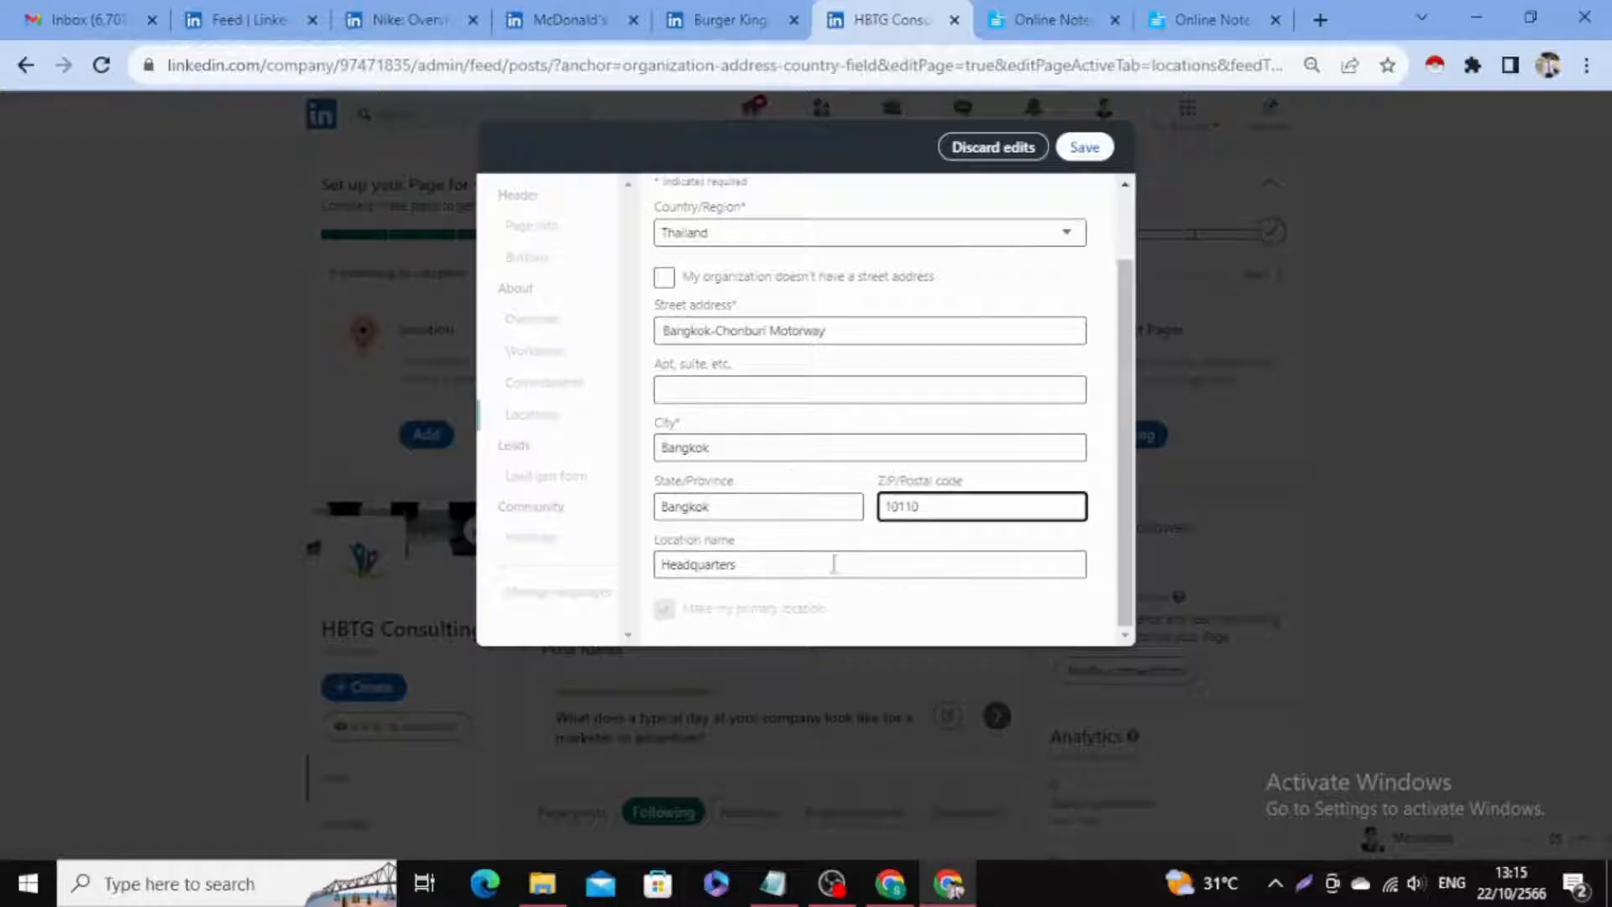
scroll(991, 449, "up", 1)
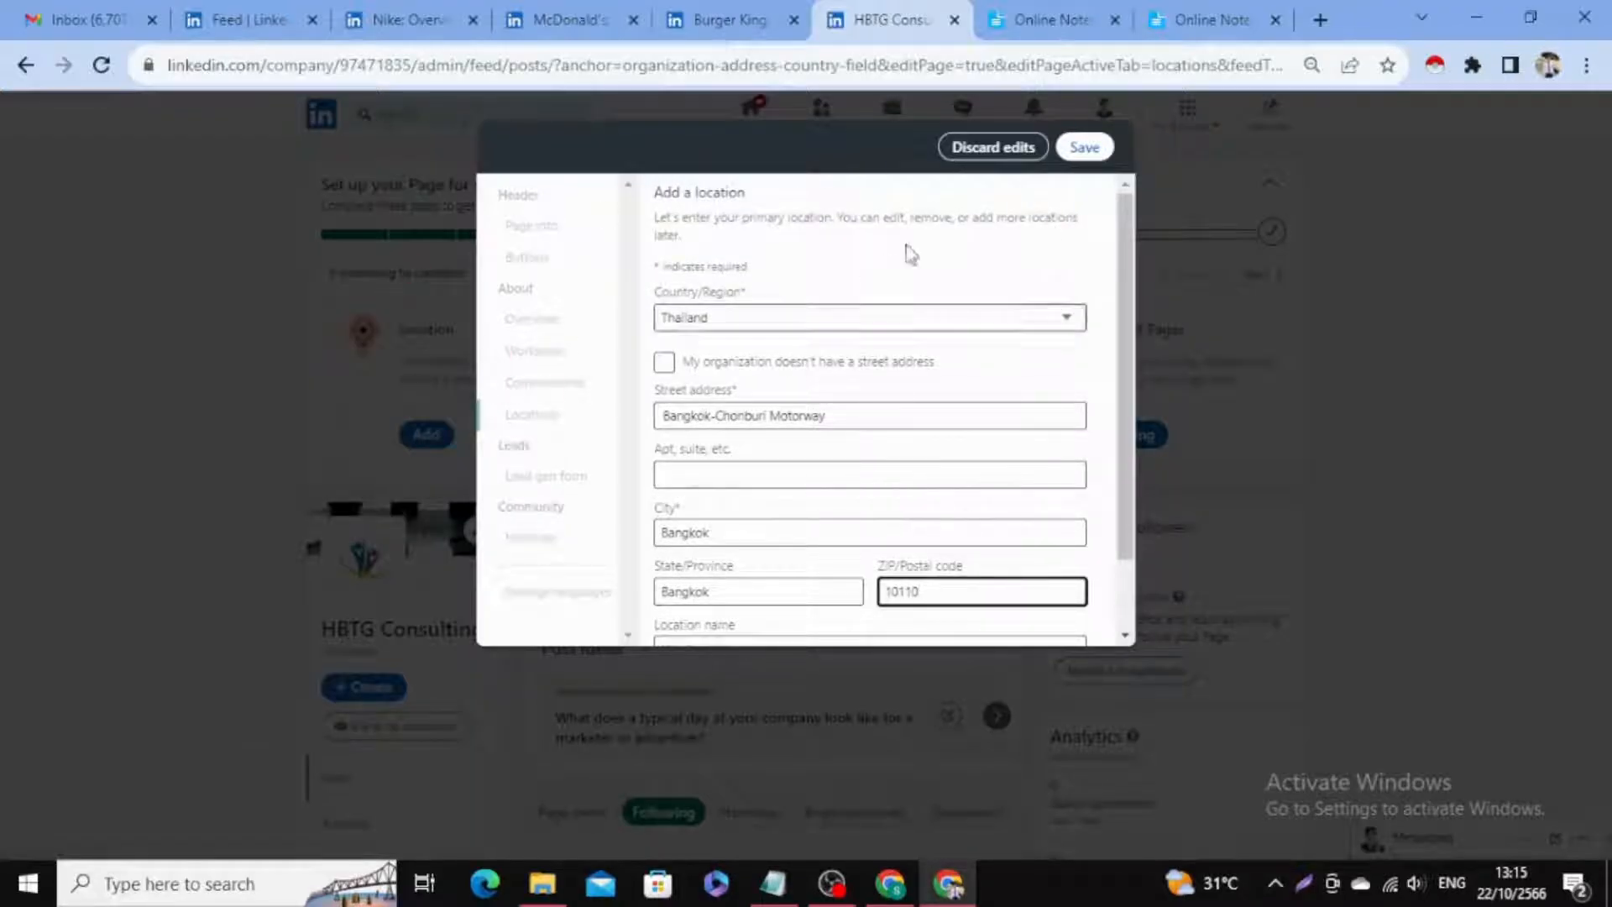
left_click(1103, 147)
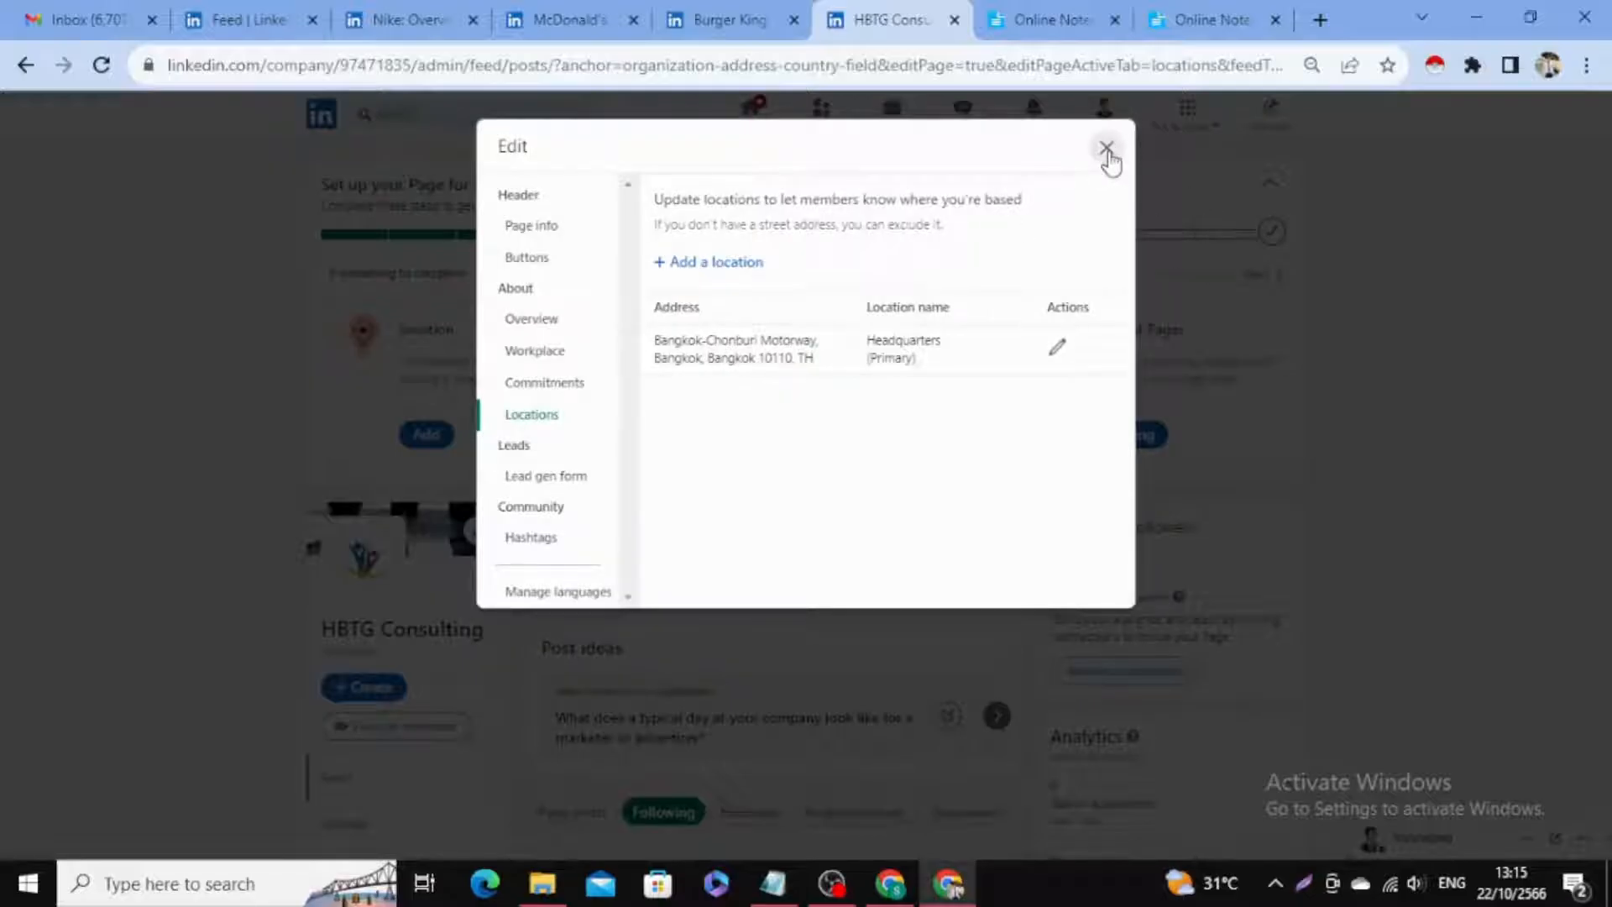
left_click(1107, 149)
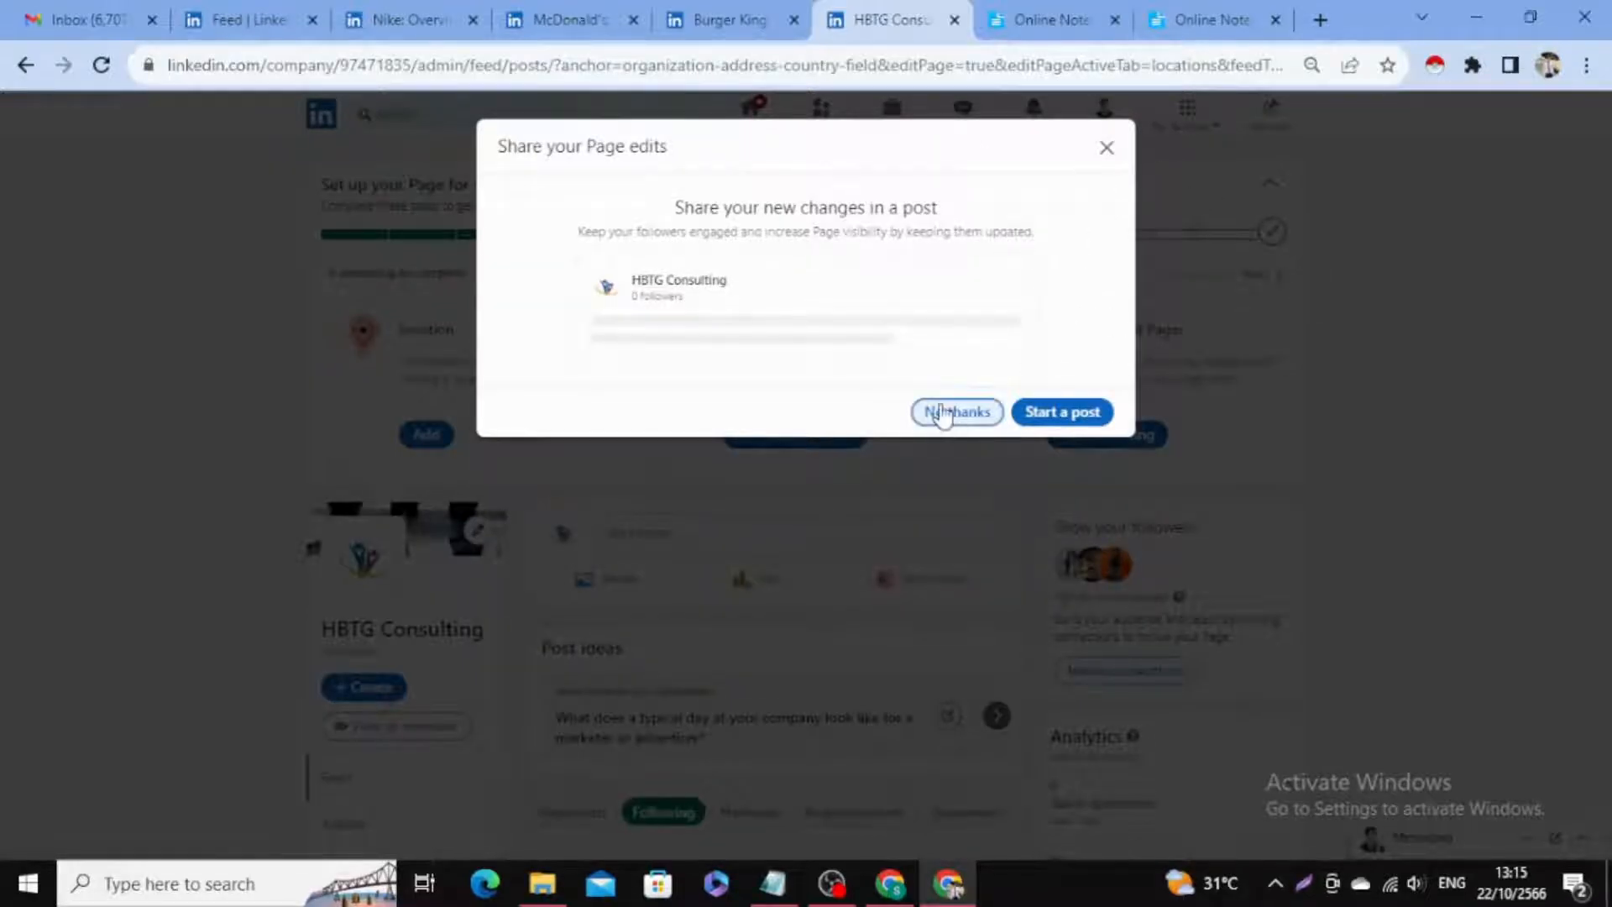
left_click(940, 412)
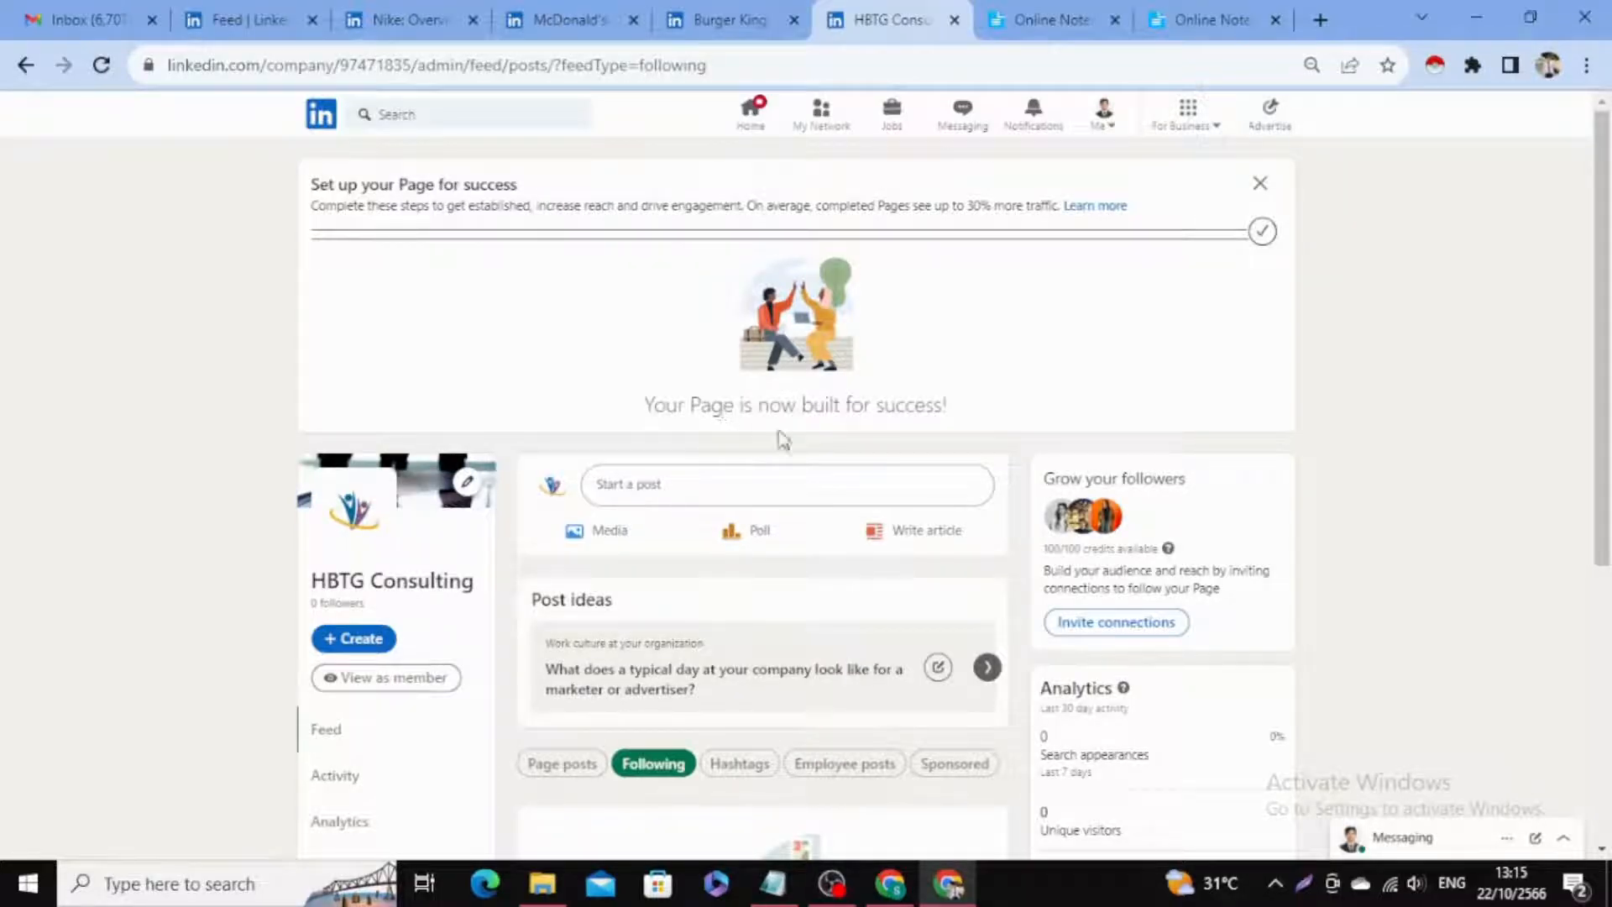
Dismiss the page setup panel, reload the admin view and view the HBTG Consulting page as a member.
left_click(1259, 182)
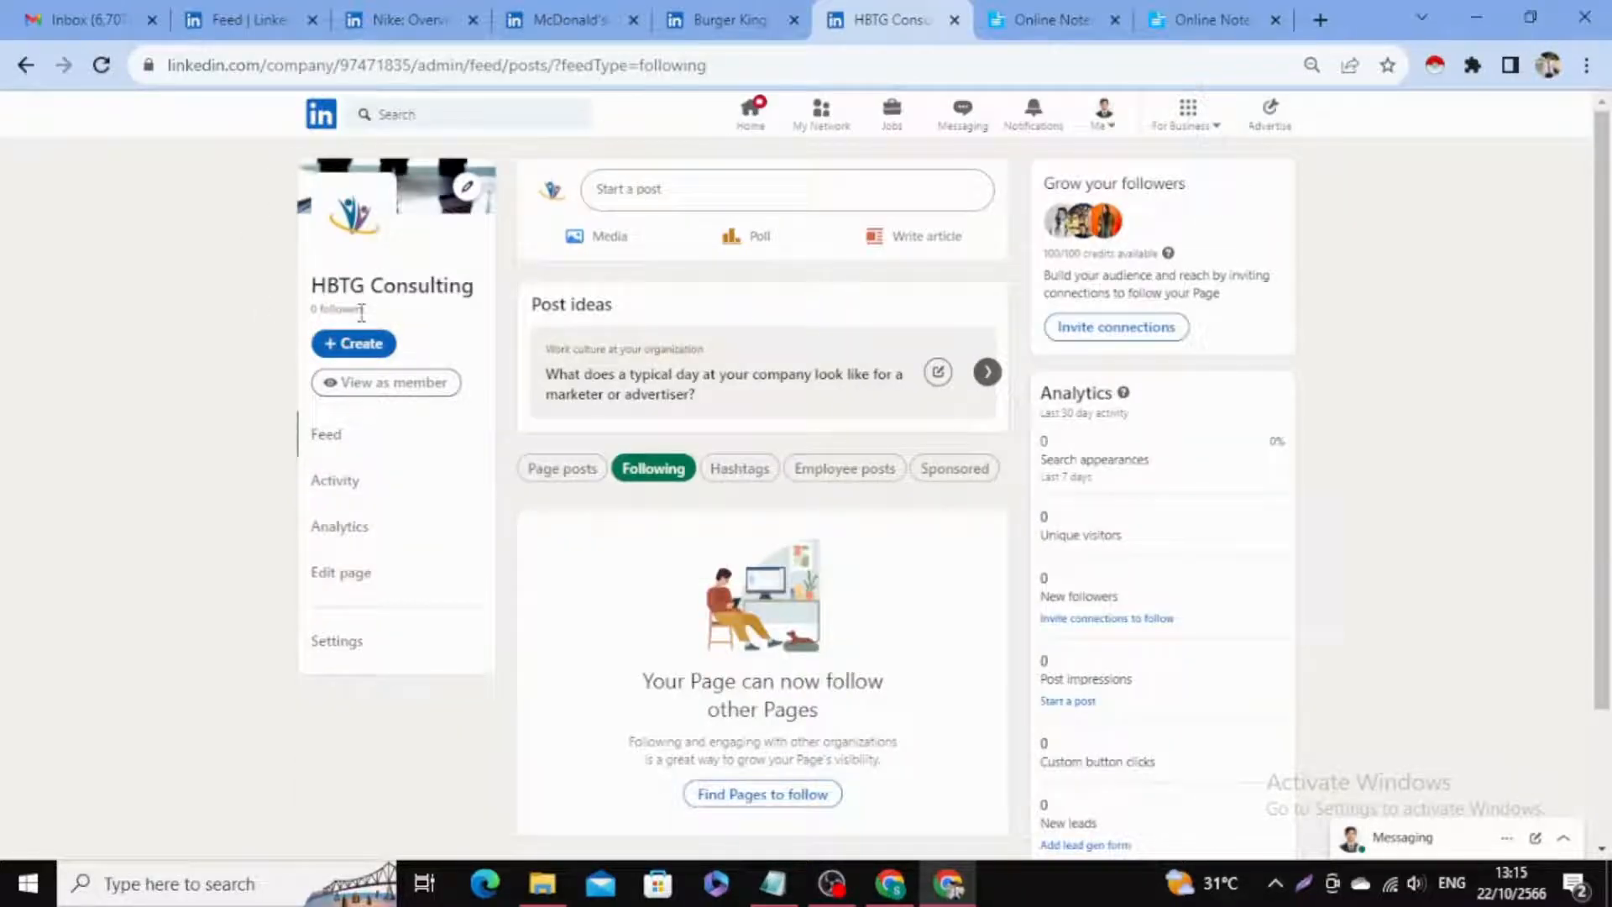
left_click(100, 66)
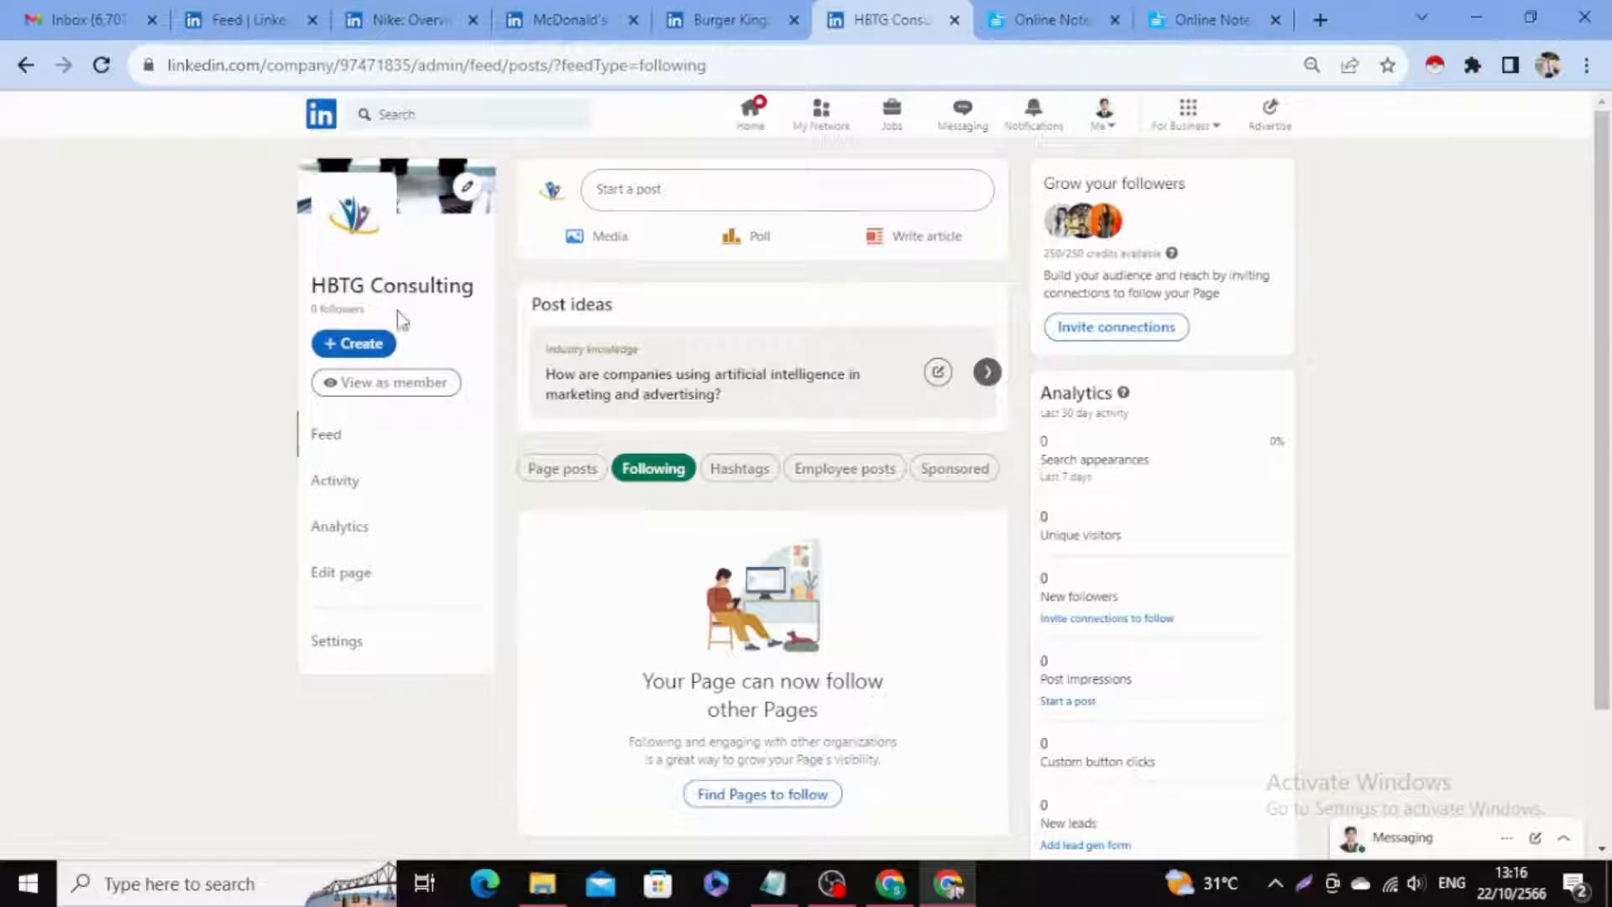
left_click(388, 382)
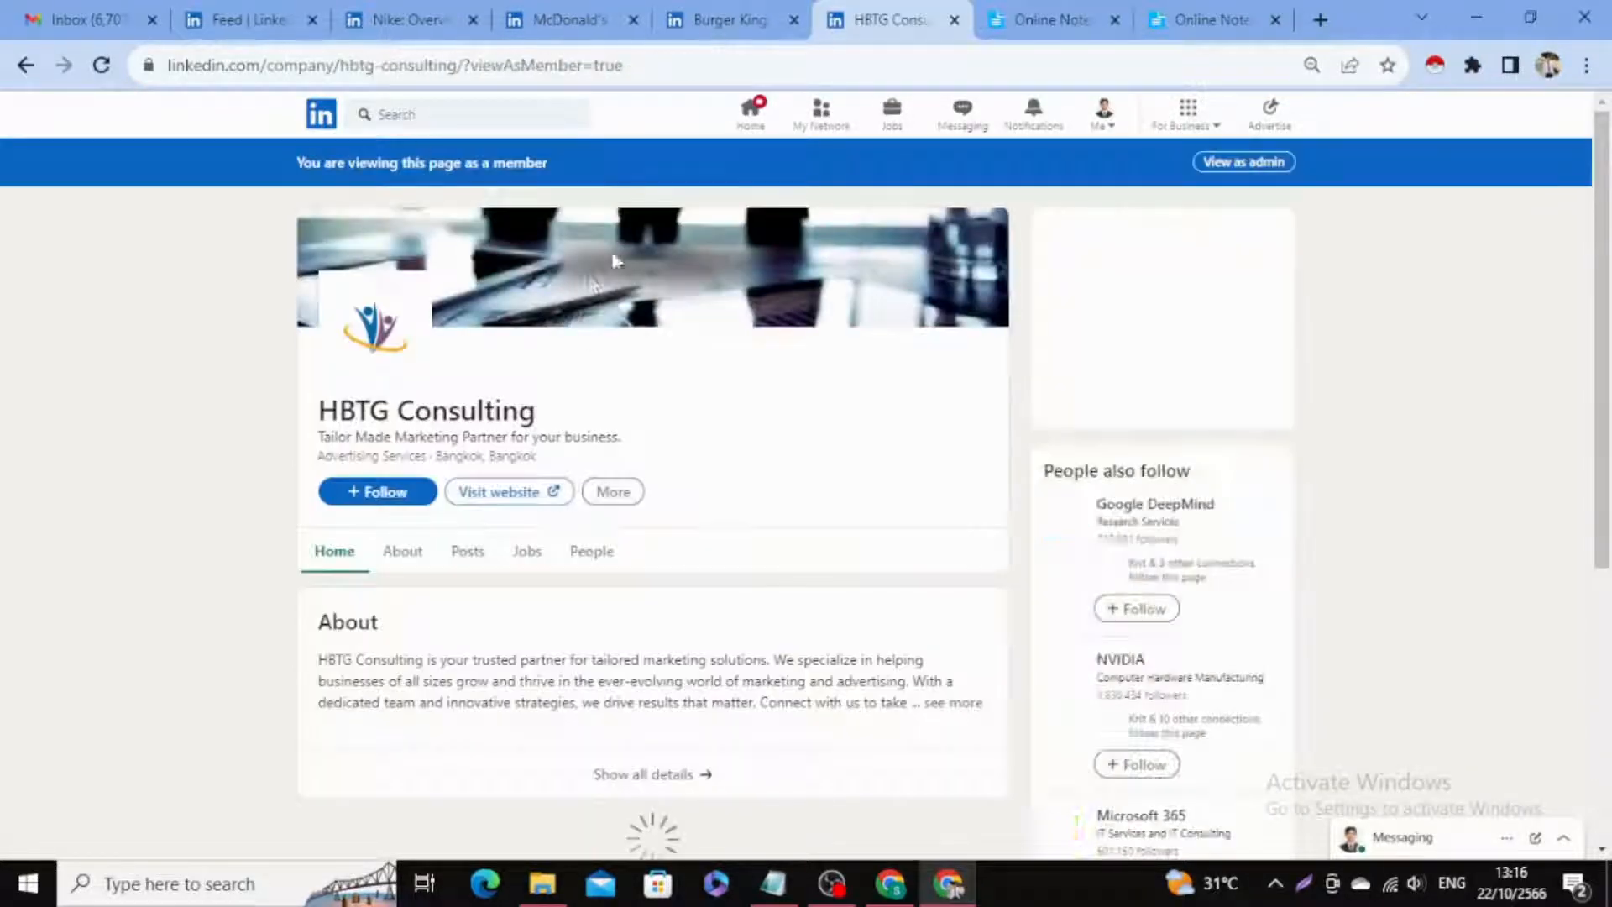